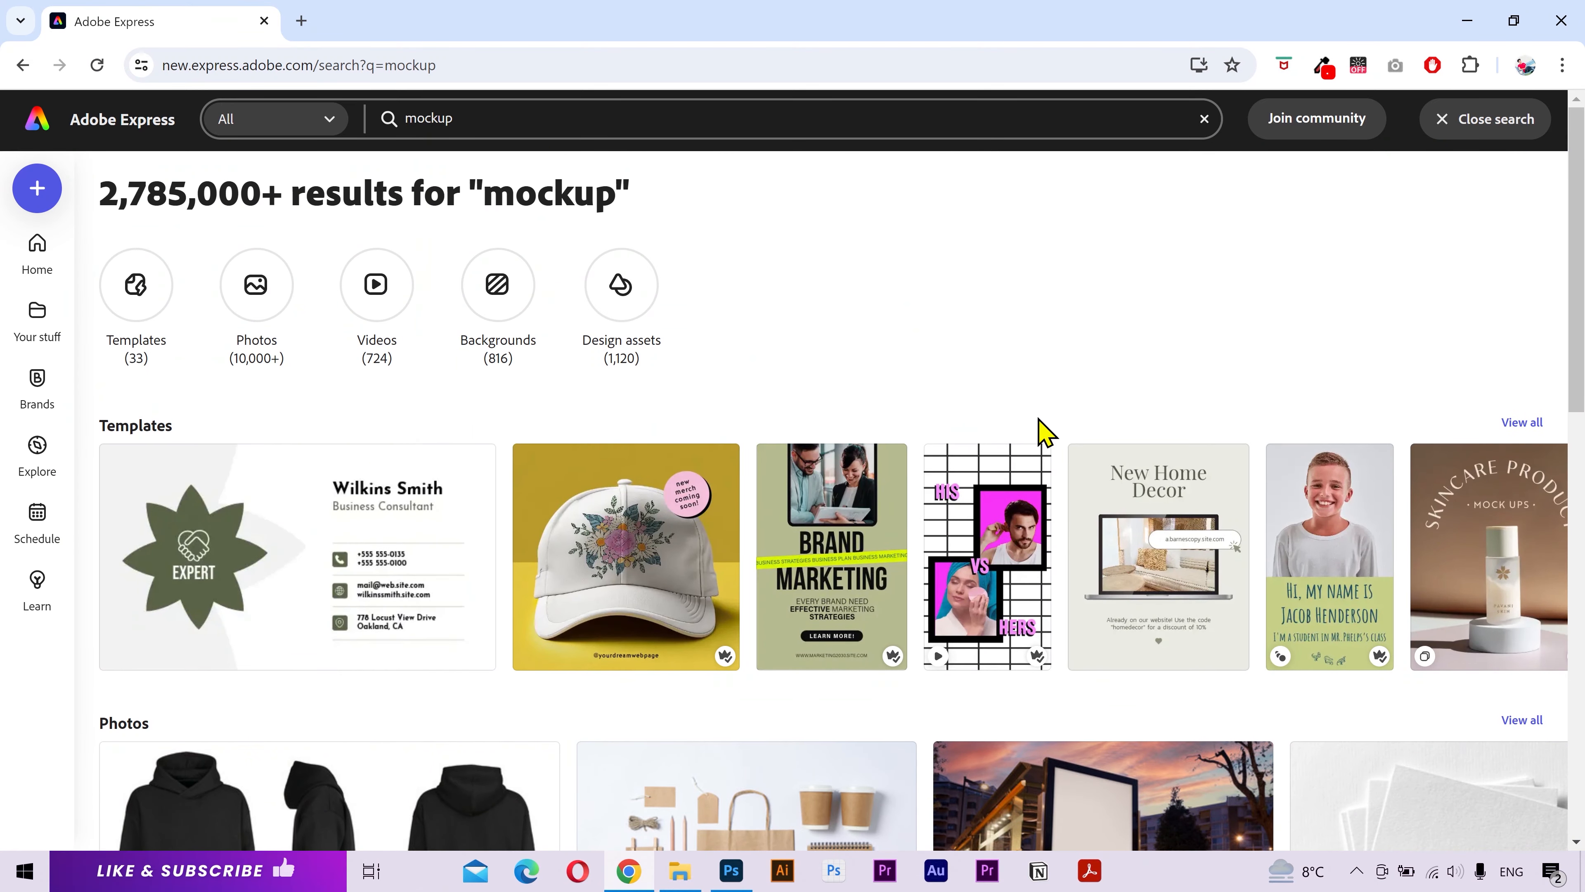
Step: Open the Yellow and White New Merch Coming Soon template from the mockup results for customizing and delete the floral artwork from the cap
{"action": "left_click", "coordinate": [1519, 424]}
{"action": "scroll", "coordinate": [1053, 448], "scroll_direction": "down", "scroll_amount": 5}
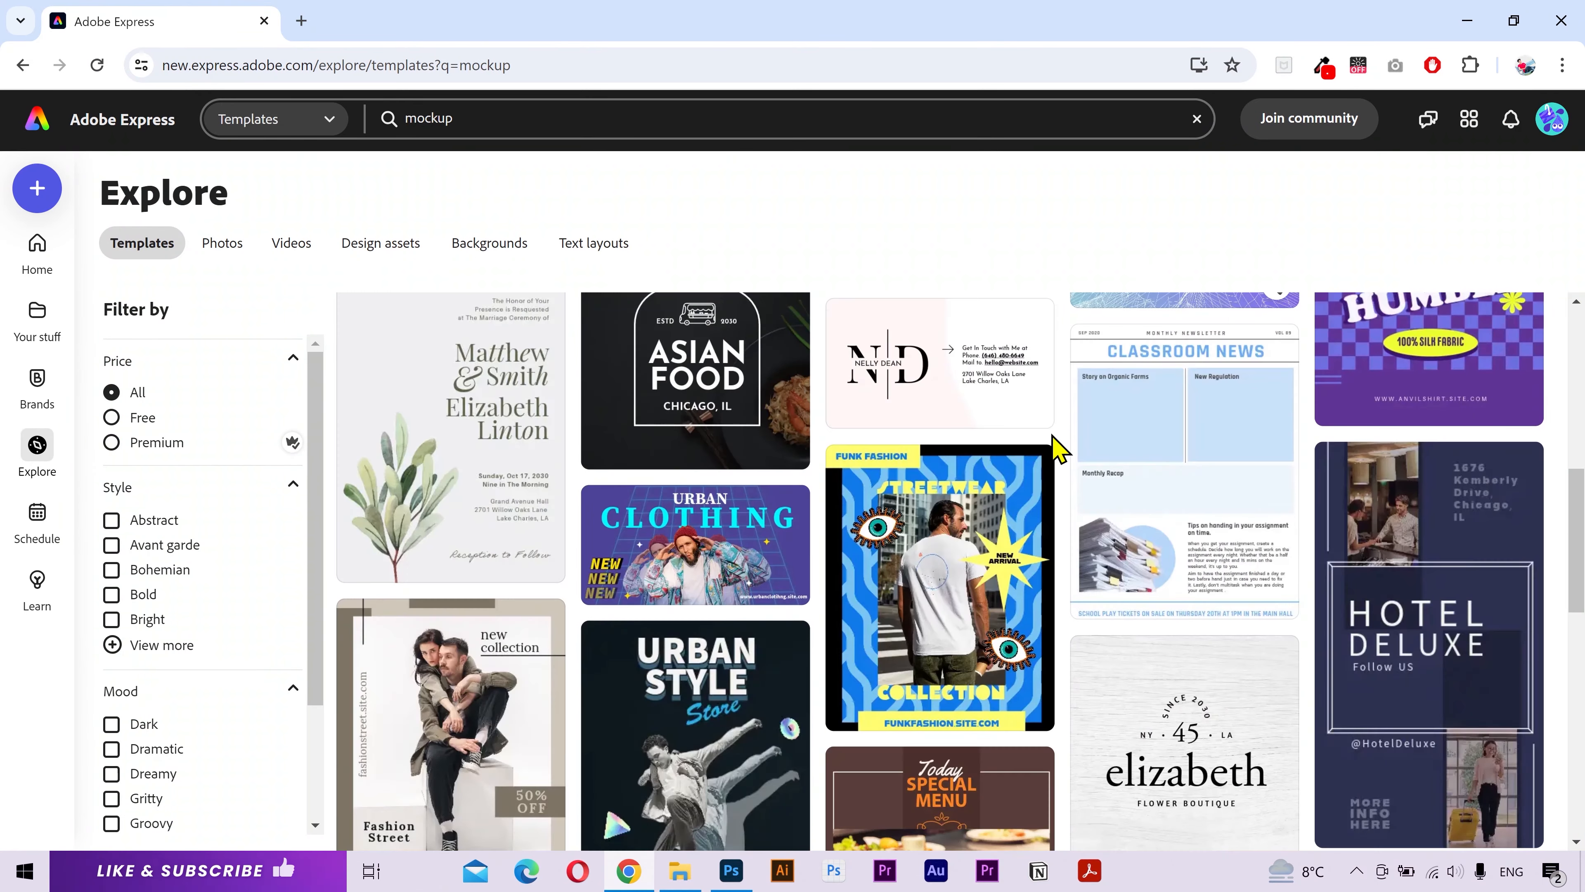
{"action": "scroll", "coordinate": [1052, 449], "scroll_direction": "down", "scroll_amount": 3}
{"action": "scroll", "coordinate": [1051, 450], "scroll_direction": "up", "scroll_amount": 15}
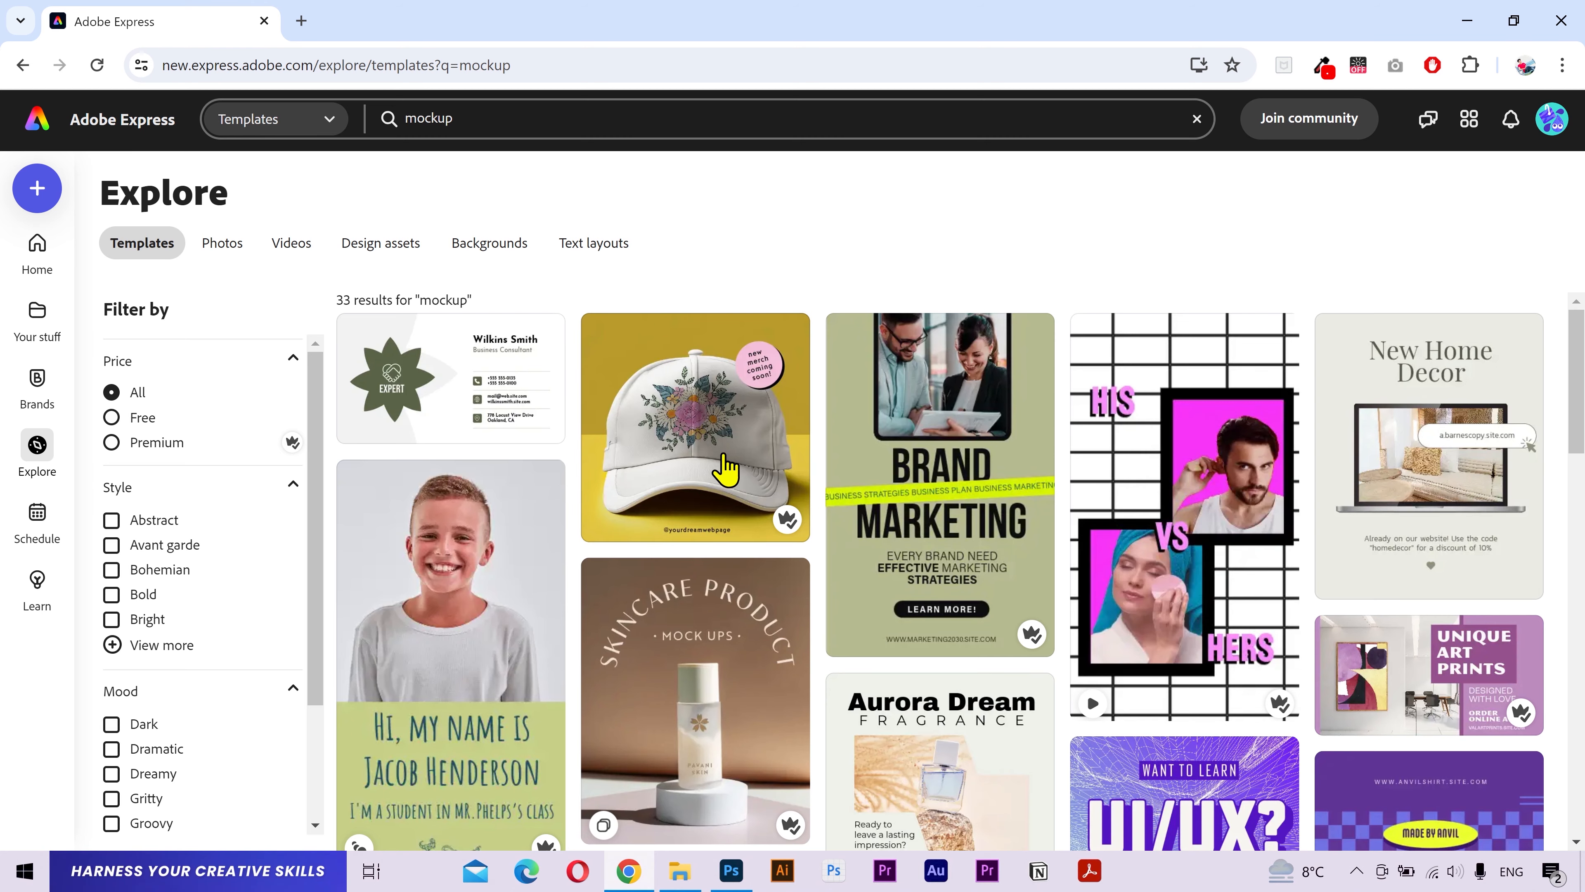
{"action": "left_click", "coordinate": [739, 465]}
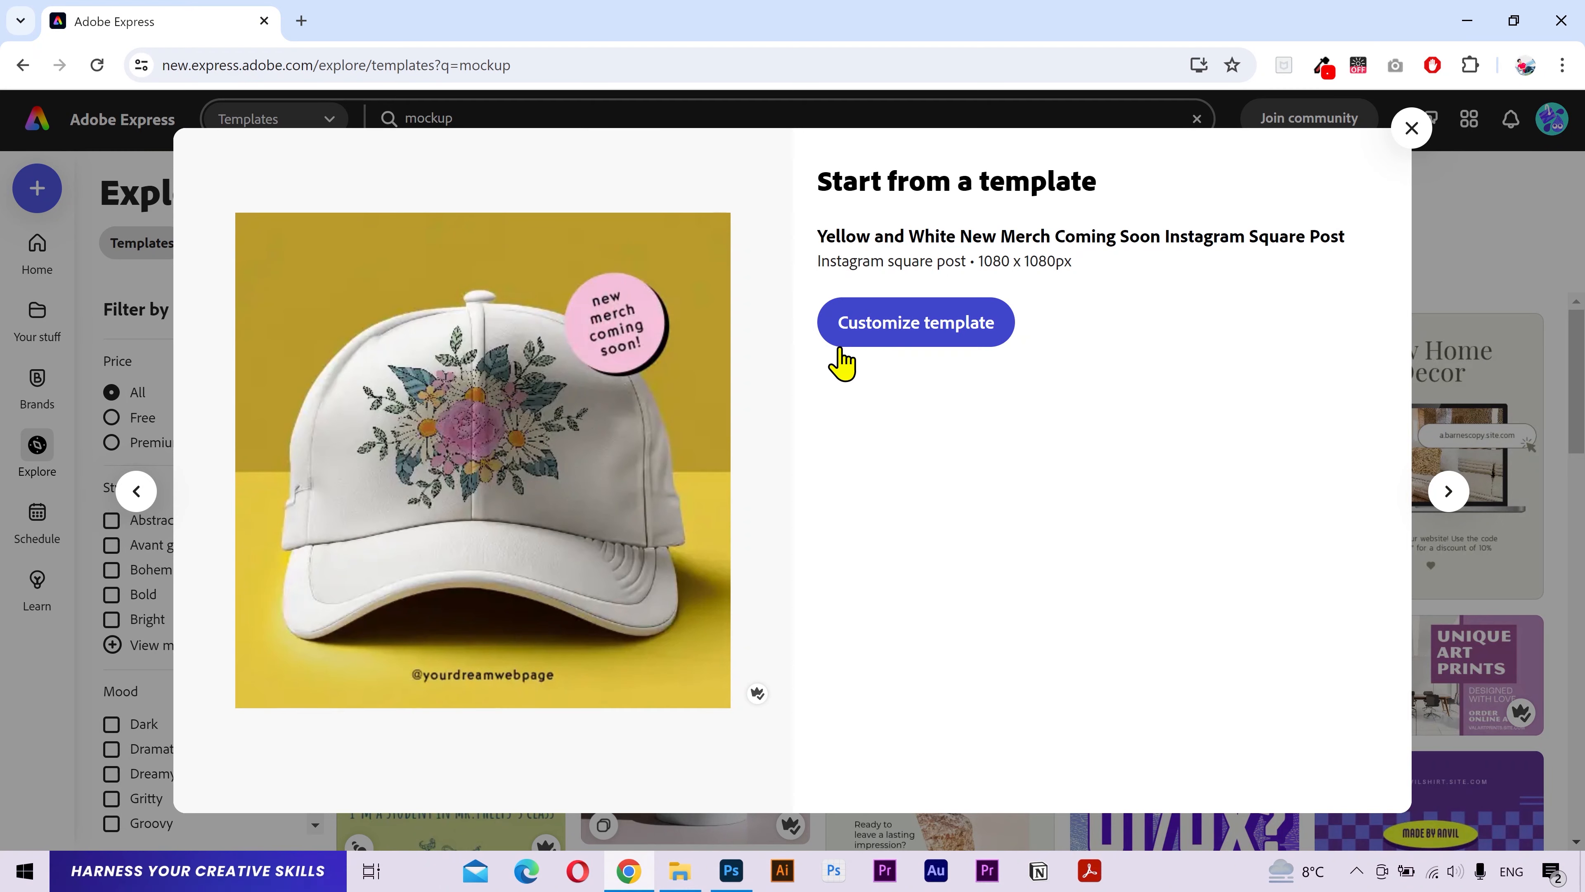
{"action": "left_click", "coordinate": [959, 334]}
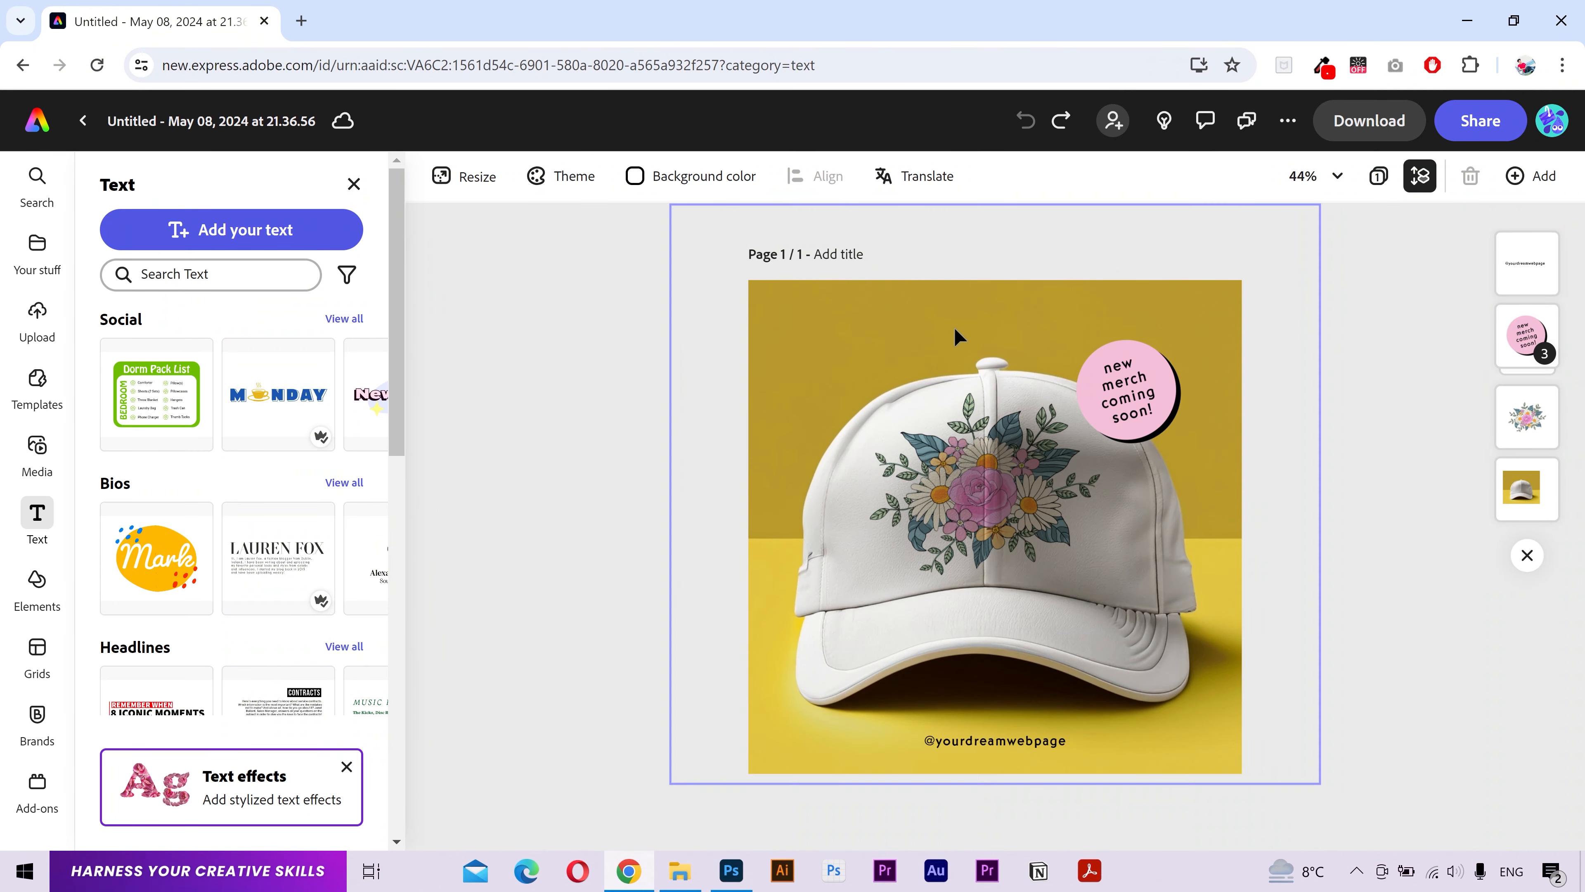
{"action": "left_click", "coordinate": [999, 509]}
{"action": "key", "text": "Delete"}
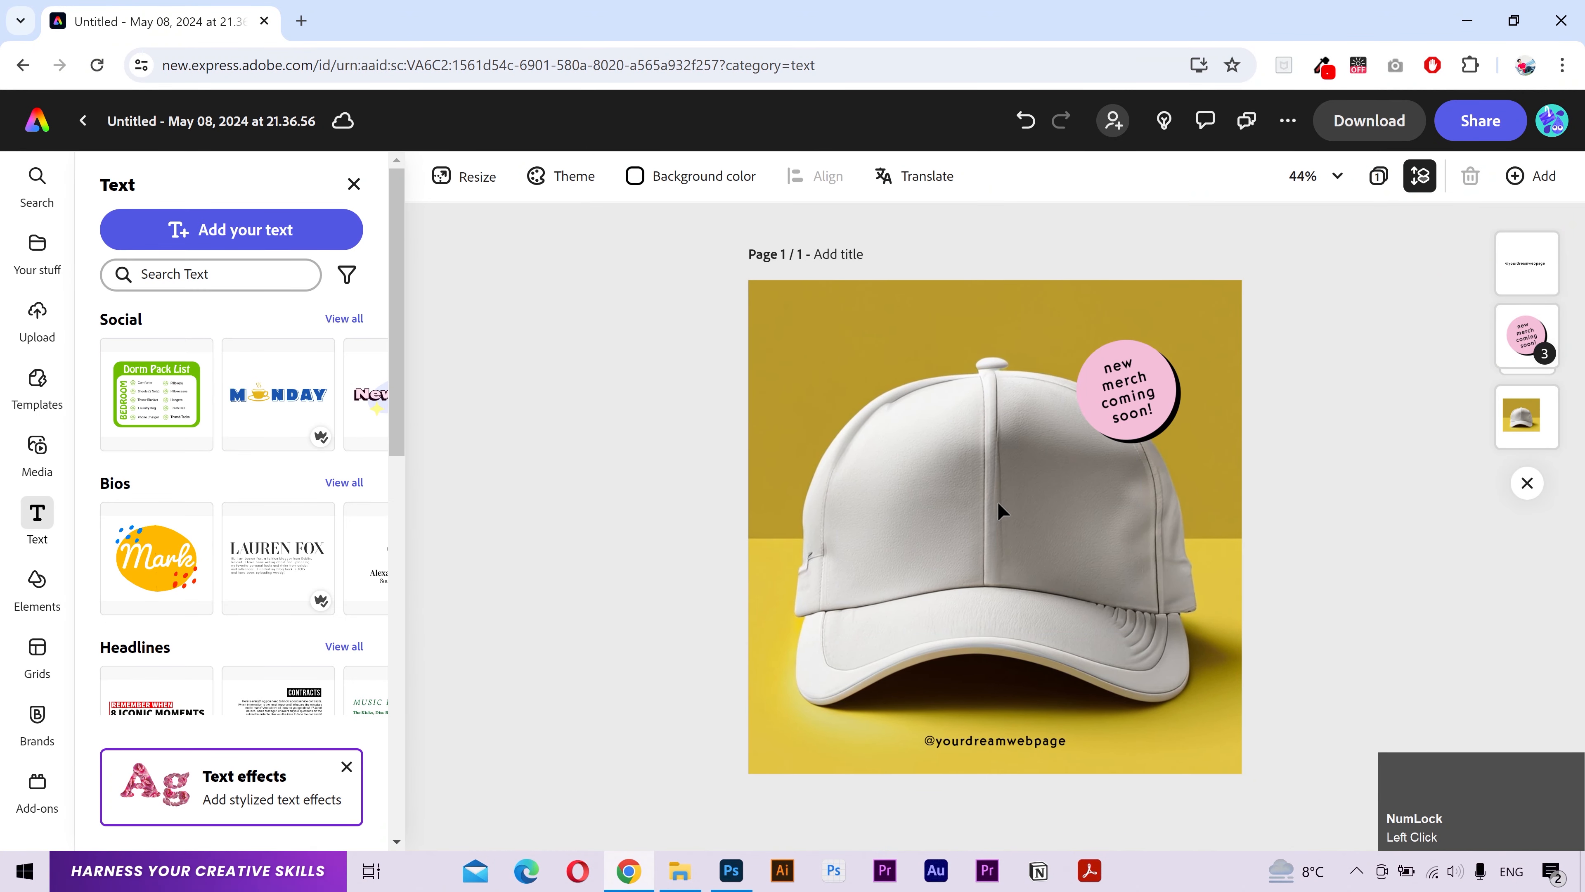
Step: Add the blue Salden Sharks Swim Club logo template to the project as a new page
{"action": "left_click", "coordinate": [35, 393]}
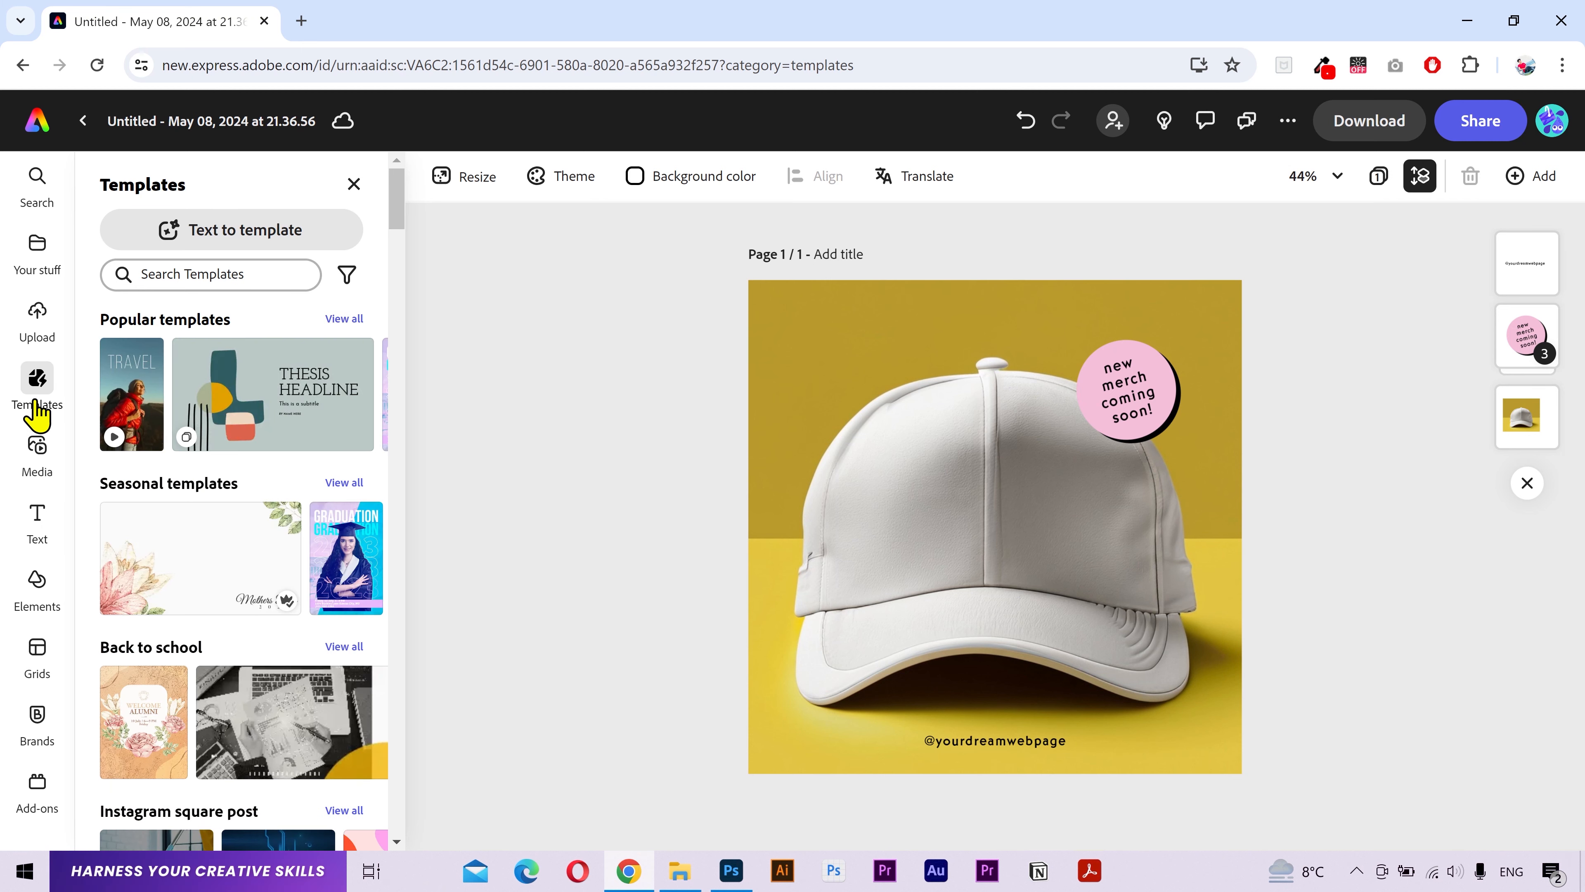
{"action": "scroll", "coordinate": [259, 490], "scroll_direction": "down", "scroll_amount": 1}
{"action": "scroll", "coordinate": [255, 481], "scroll_direction": "down", "scroll_amount": 10}
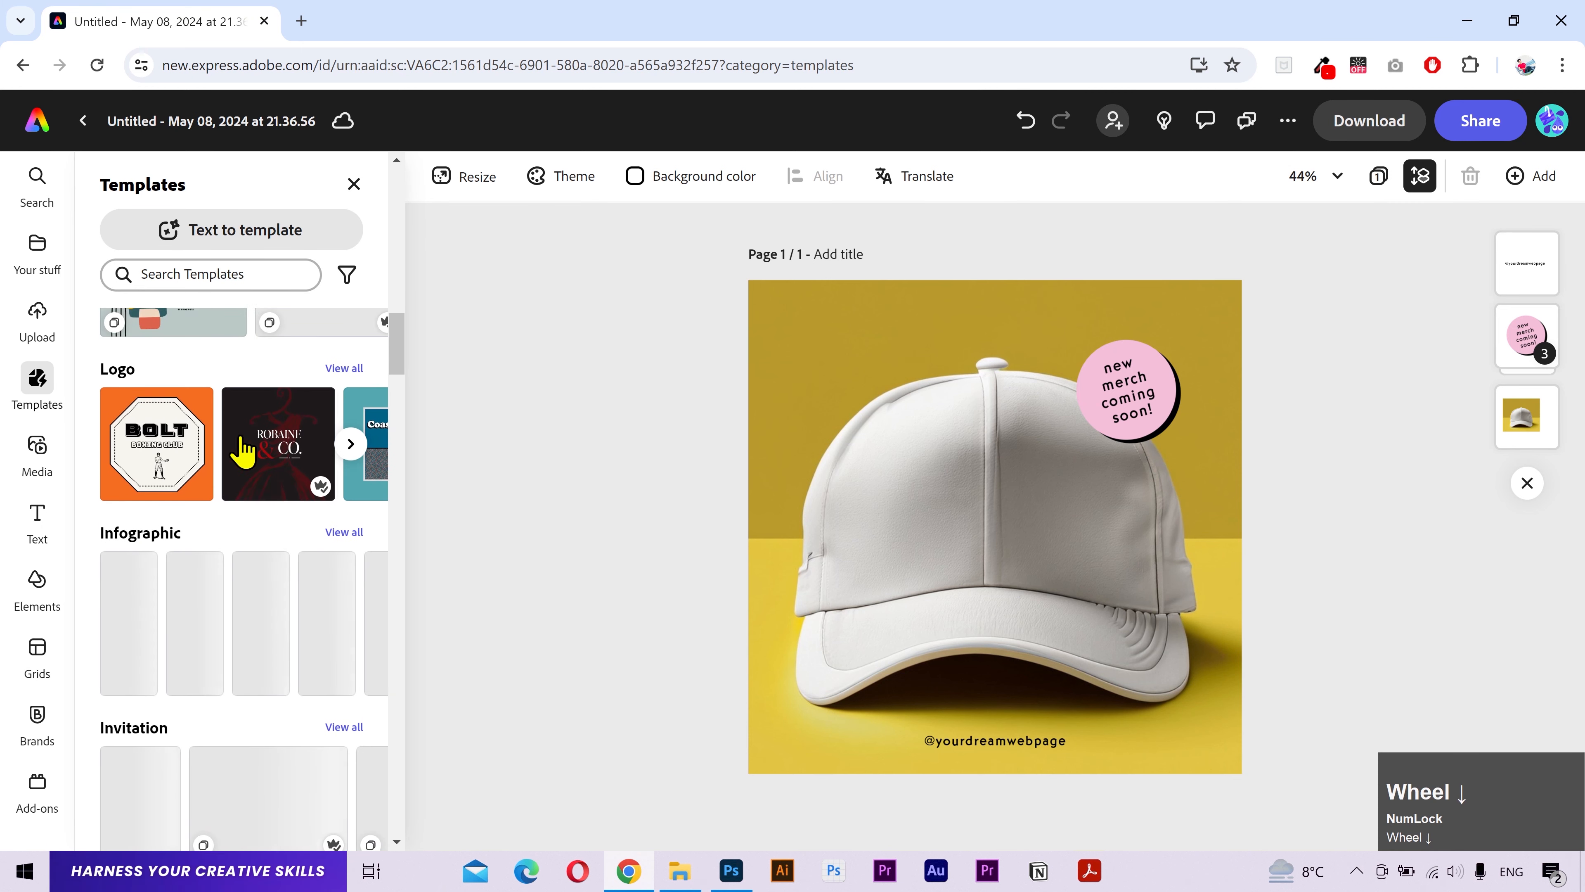
{"action": "left_click", "coordinate": [346, 372]}
{"action": "left_click", "coordinate": [300, 487]}
Step: Copy the Sharks logo group from its page and paste it onto the cap page
{"action": "left_click", "coordinate": [1015, 500]}
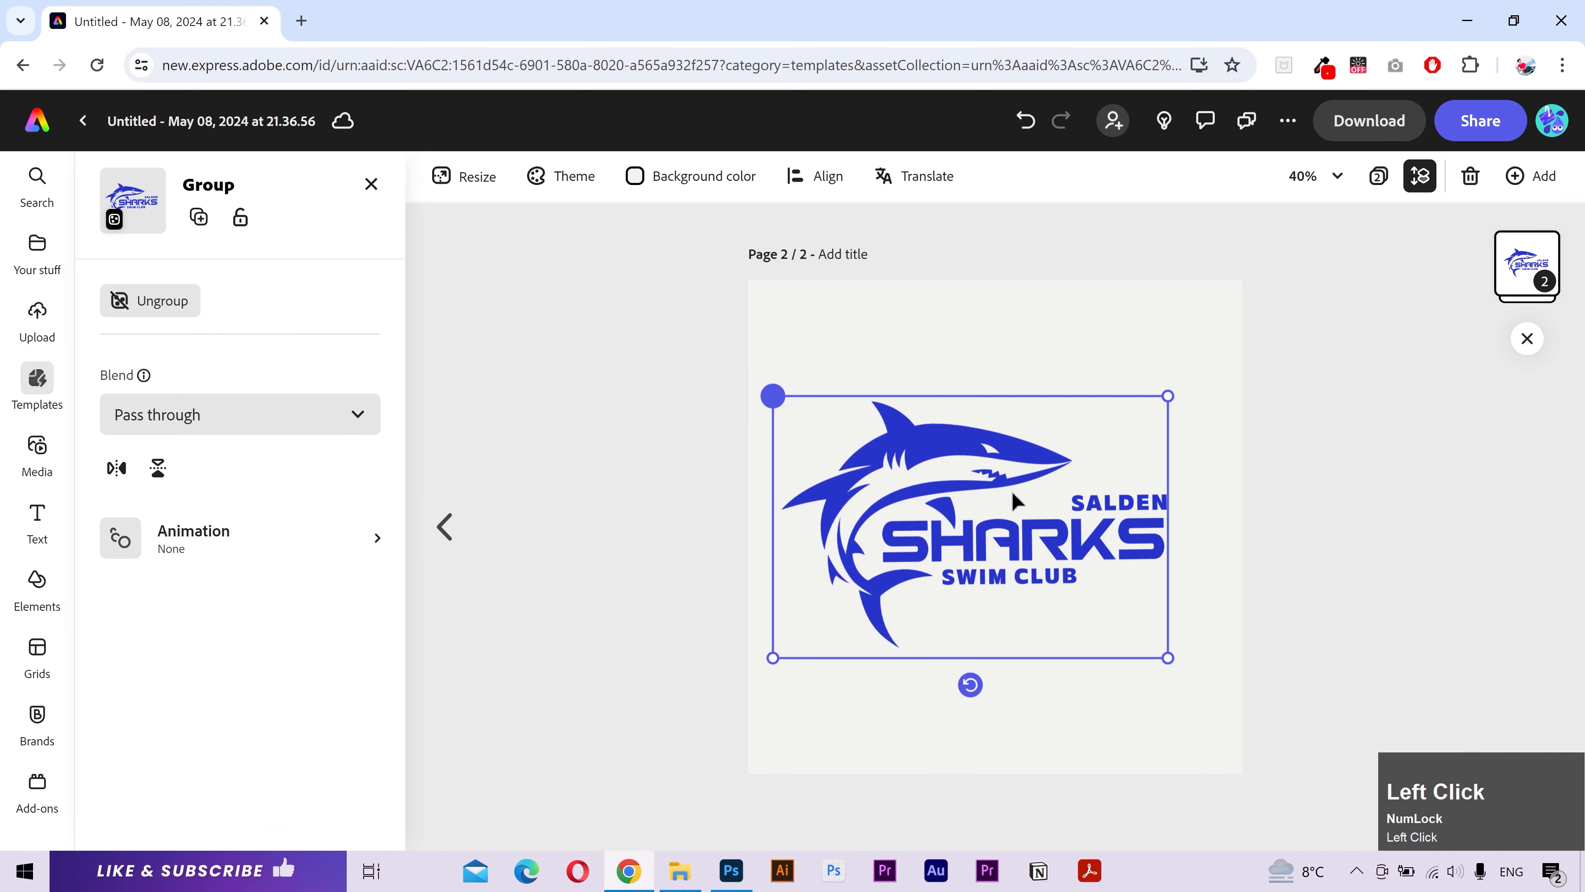
{"action": "right_click", "coordinate": [1011, 500]}
{"action": "left_click", "coordinate": [1107, 153]}
{"action": "left_click", "coordinate": [444, 527]}
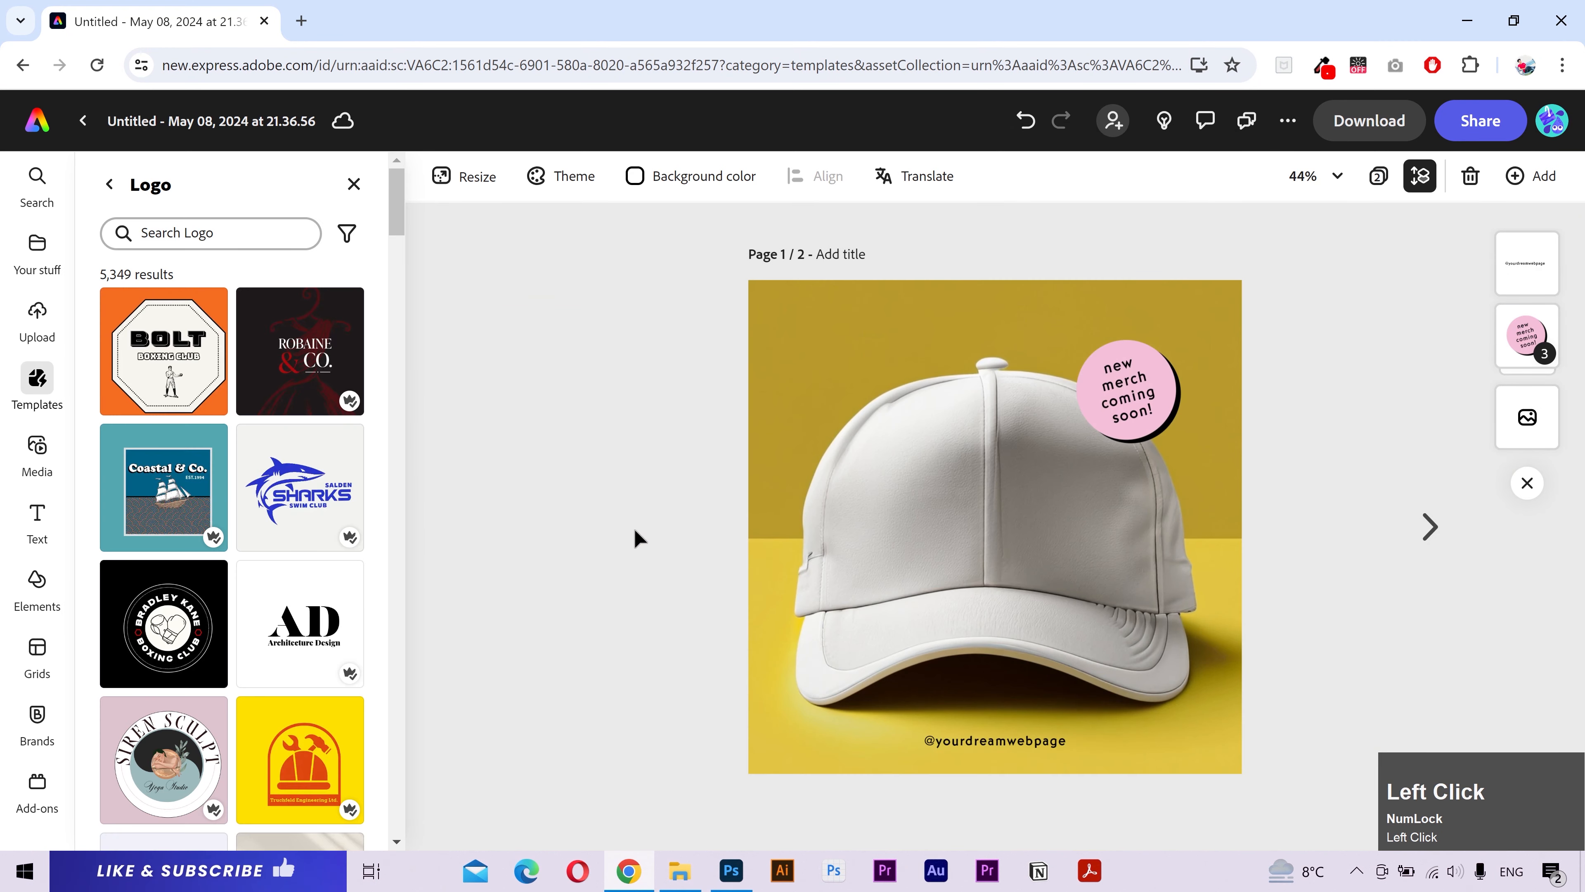
{"action": "key", "text": "ctrl+v"}
Step: Resize the Sharks logo to fit the cap's front and centre it on the front seam
{"action": "left_click_drag", "start_coordinate": [1214, 408], "coordinate": [1095, 444]}
{"action": "left_click_drag", "start_coordinate": [1023, 505], "coordinate": [1111, 417]}
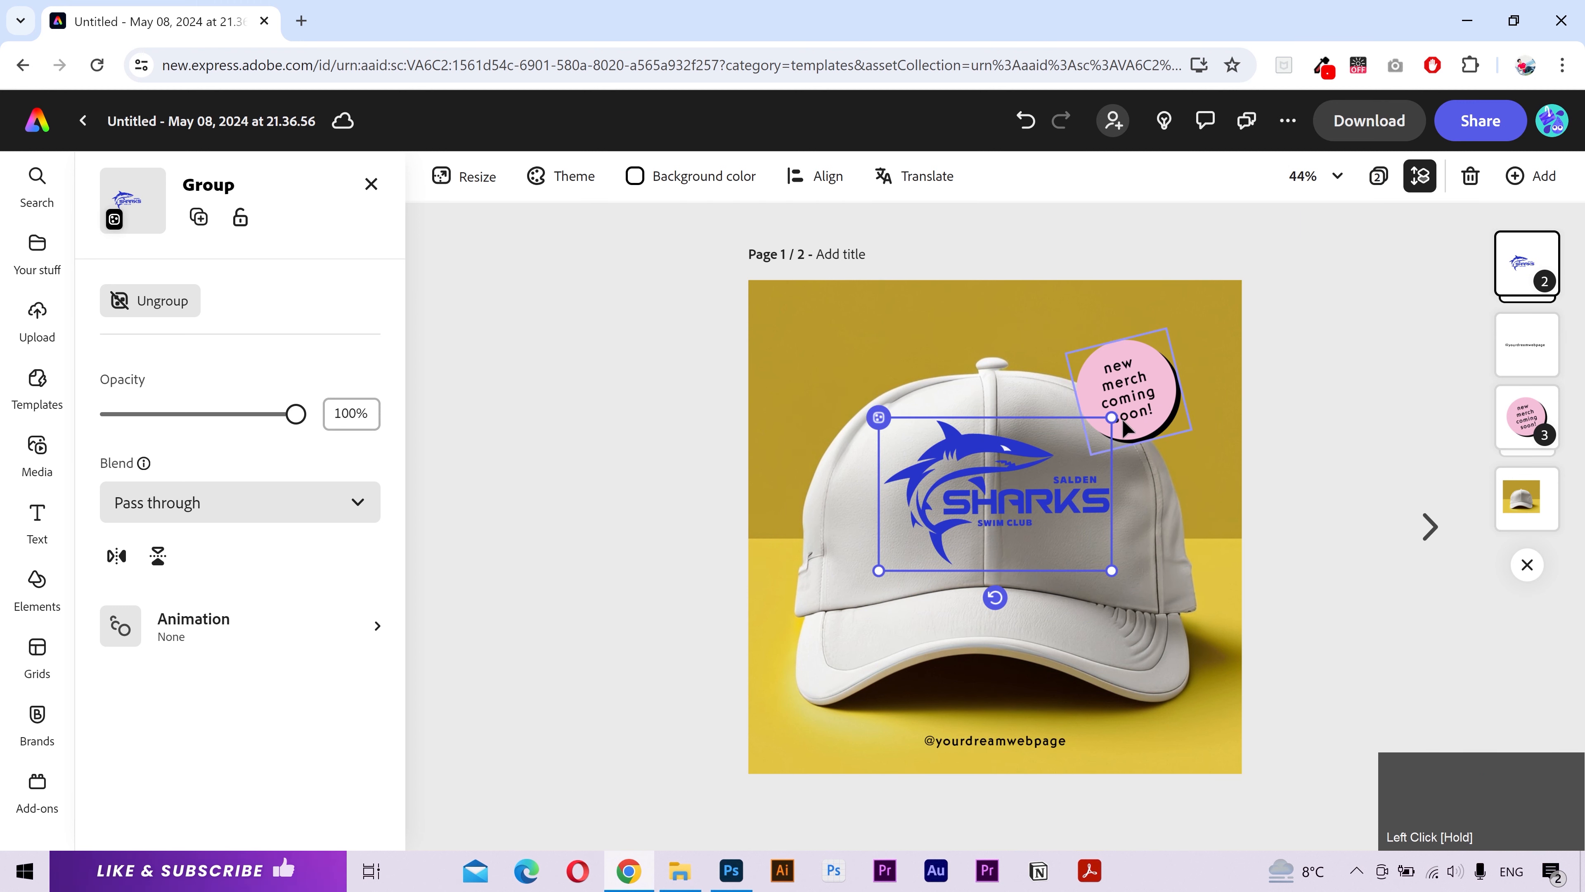
{"action": "left_click_drag", "start_coordinate": [1004, 468], "coordinate": [1005, 468]}
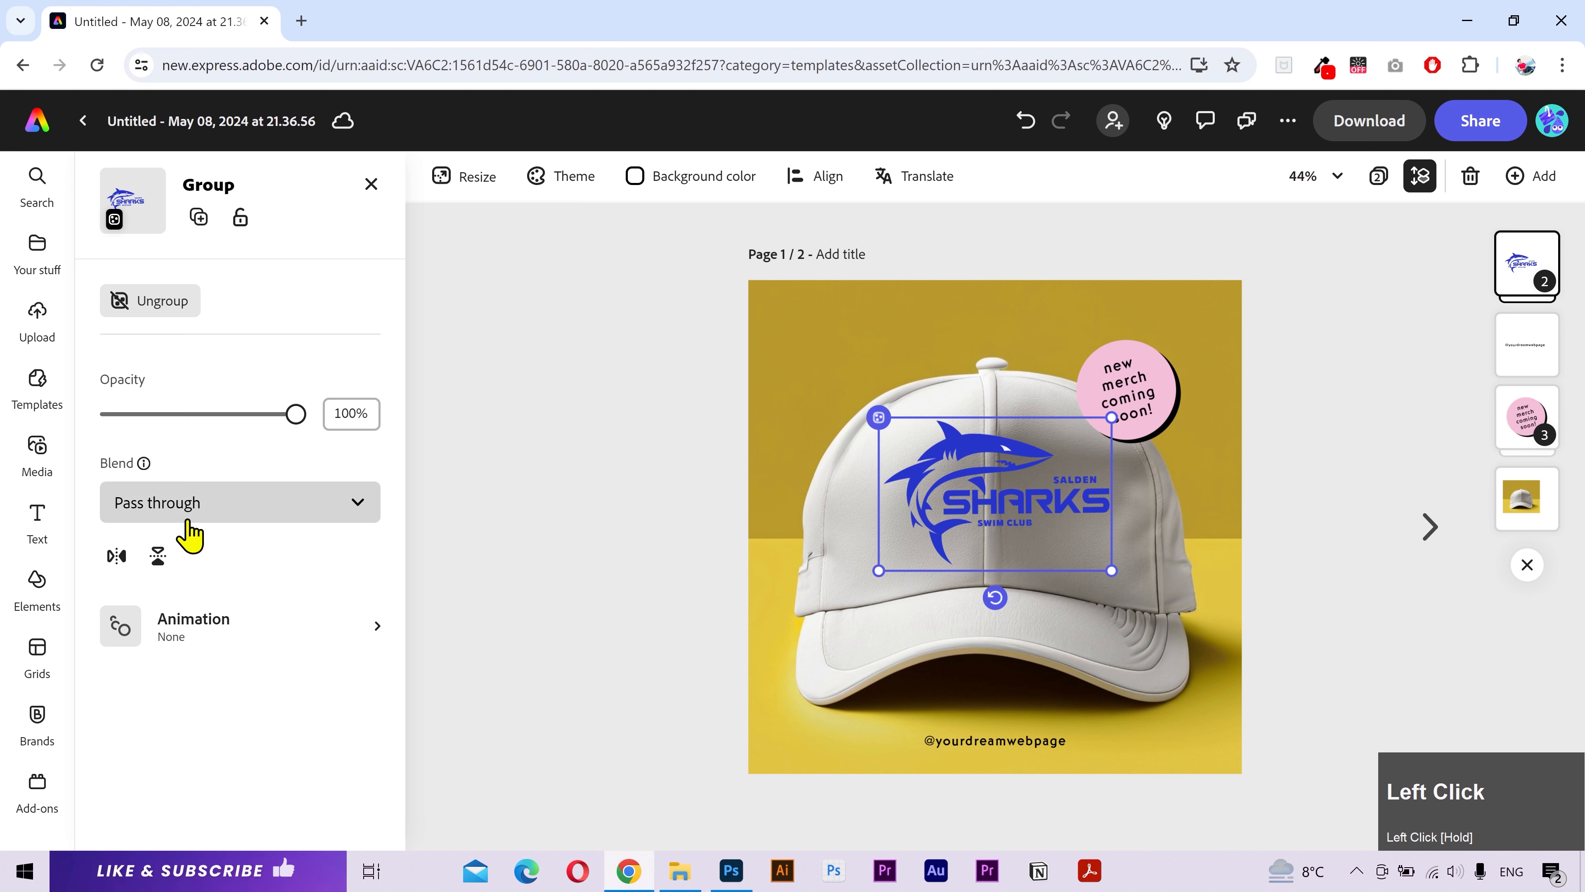
Step: Set the Sharks logo group's blend mode to Multiply
{"action": "left_click", "coordinate": [269, 518]}
{"action": "left_click", "coordinate": [204, 343]}
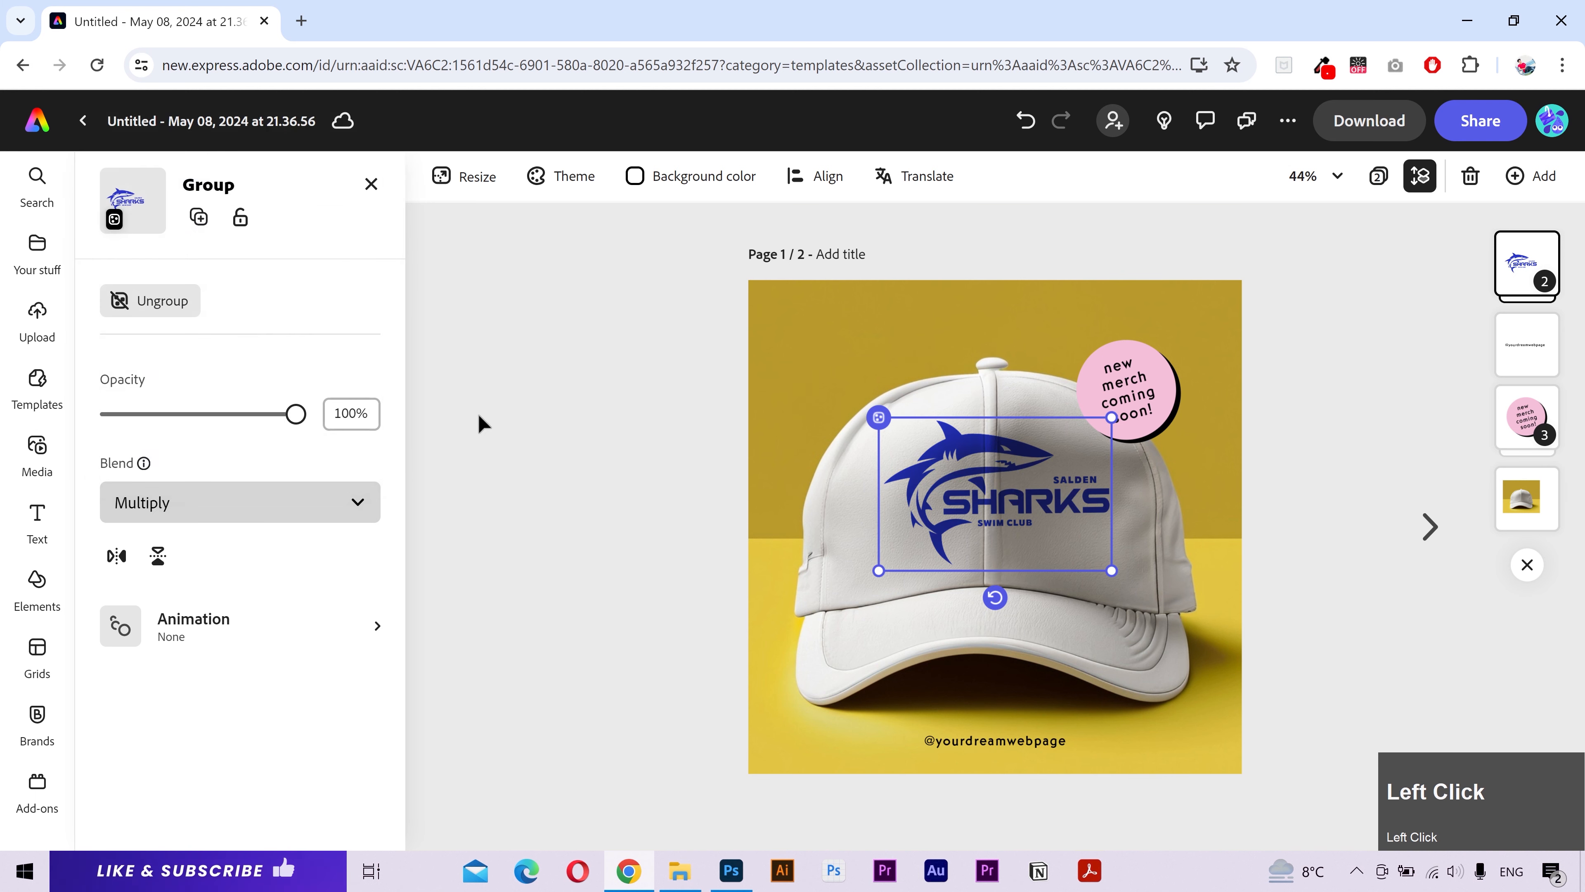
{"action": "left_click", "coordinate": [618, 454]}
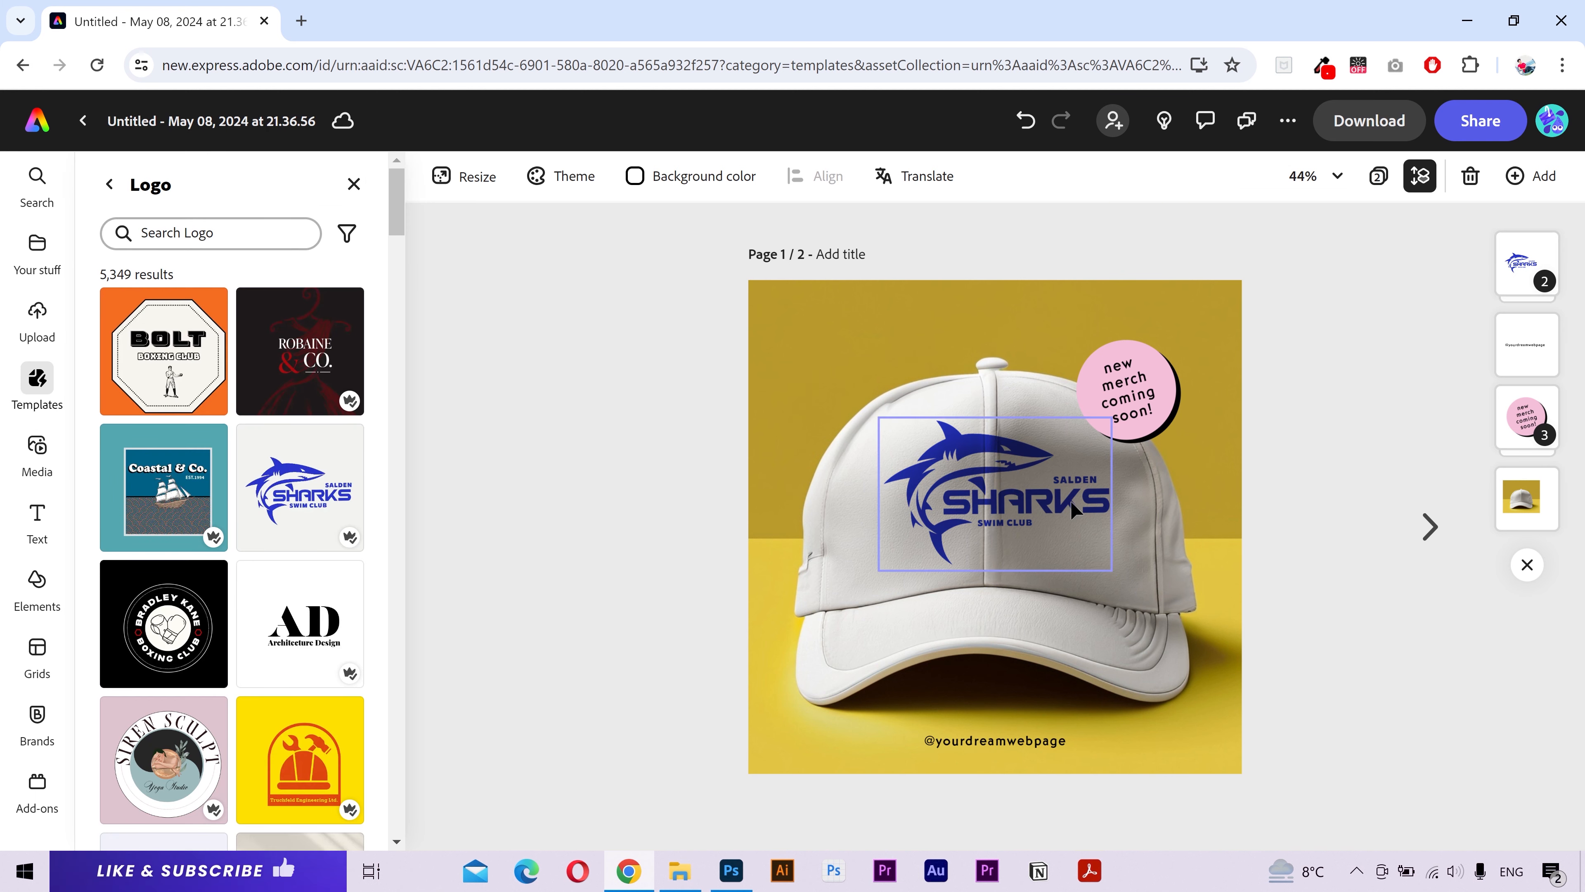
Step: Fill the badge's pink circle with the dark blue sampled from the shark logo
{"action": "left_click", "coordinate": [1174, 390]}
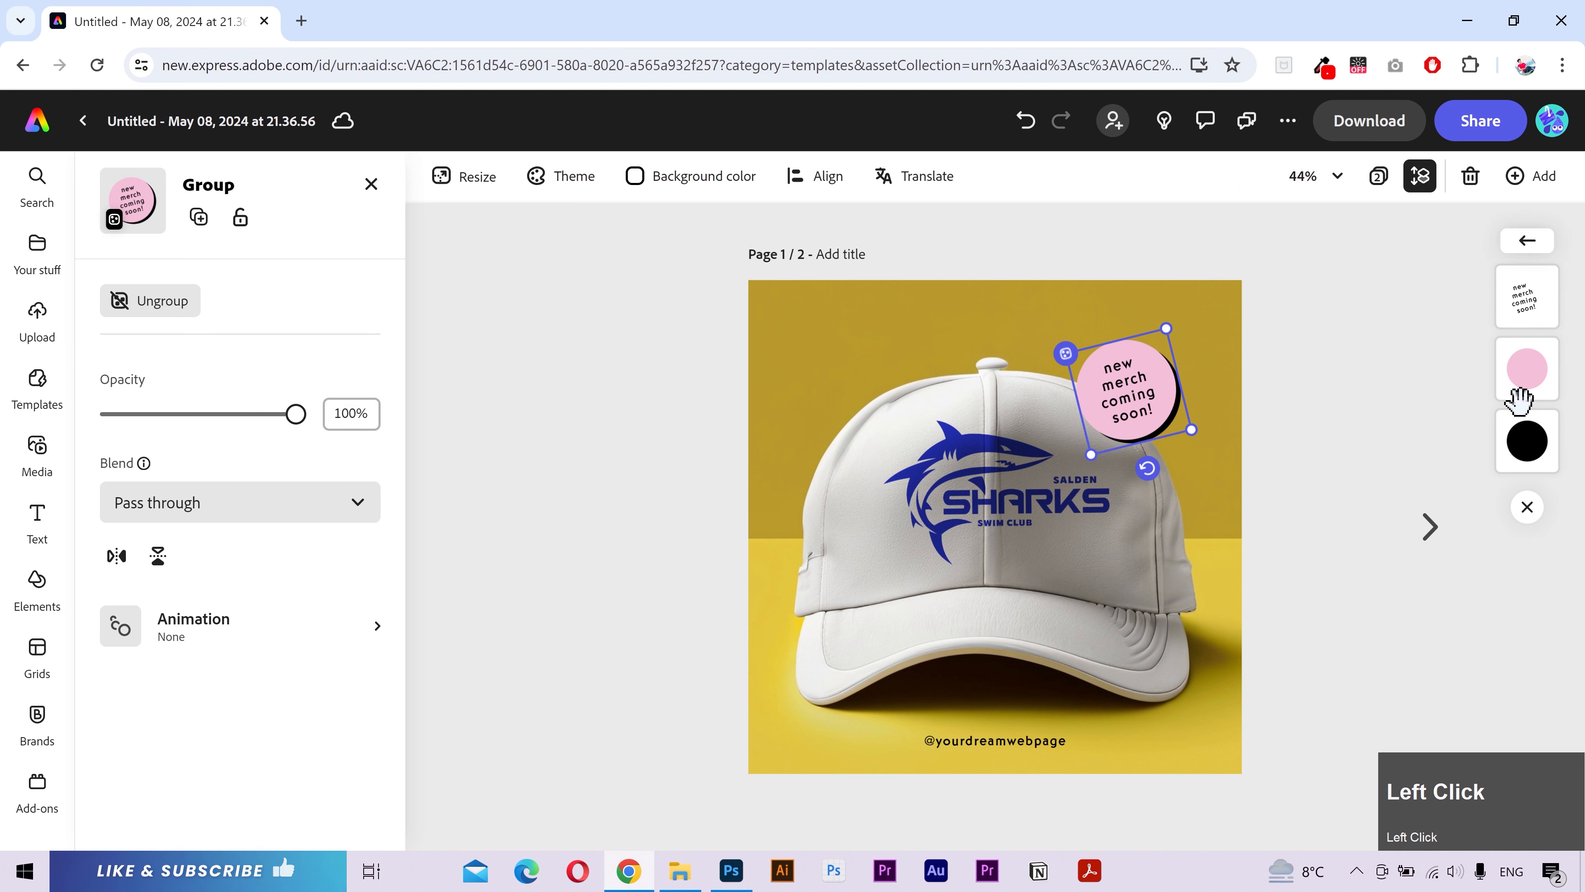
{"action": "left_click", "coordinate": [1527, 366]}
{"action": "left_click", "coordinate": [132, 325]}
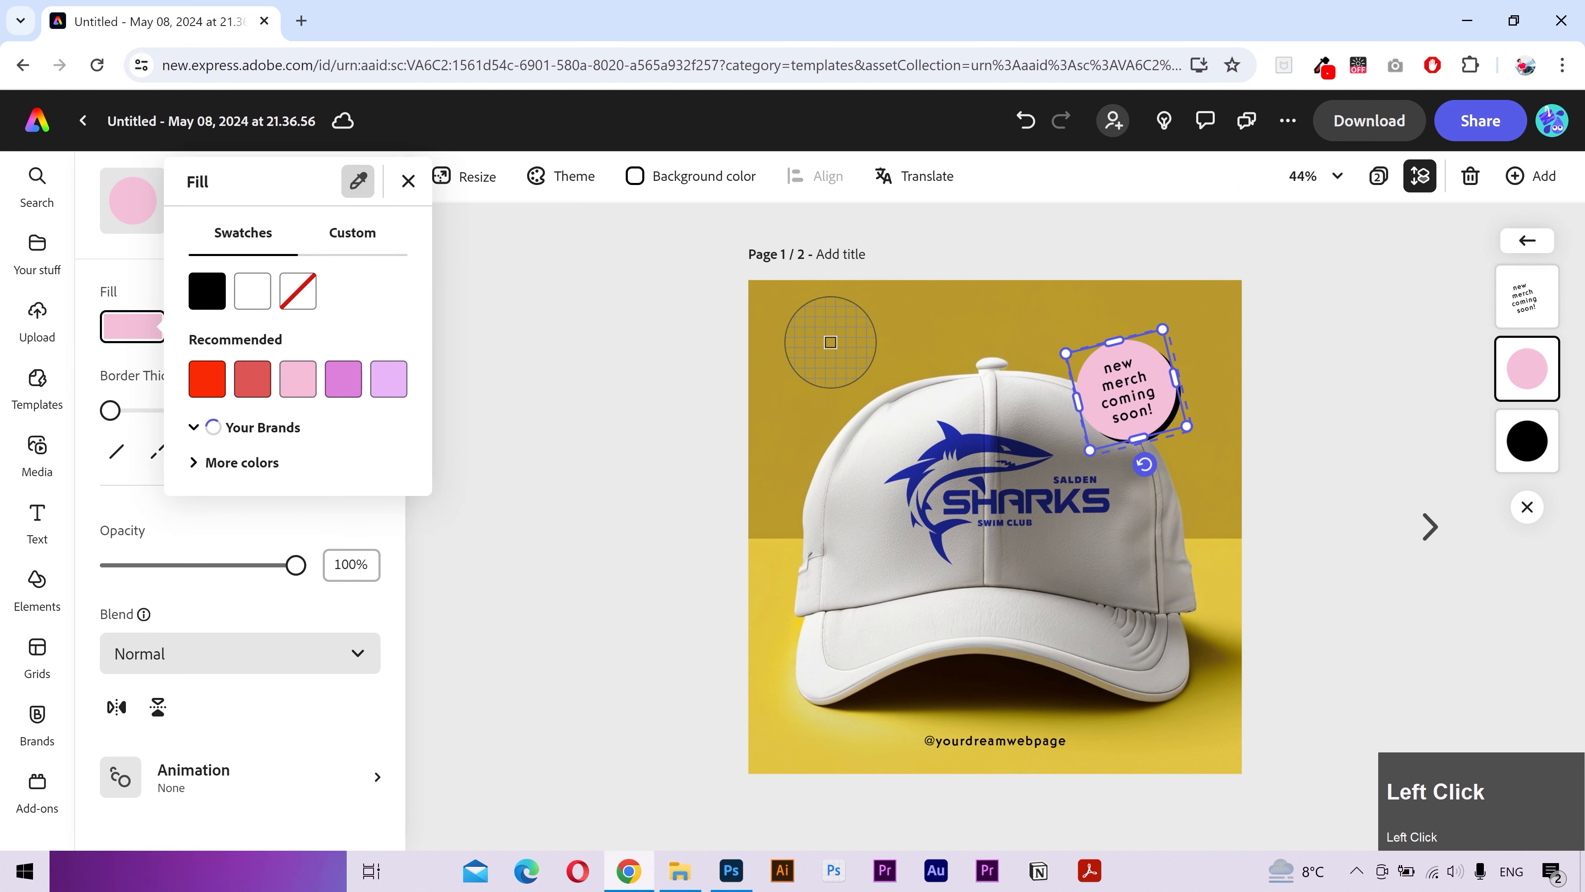
{"action": "left_click", "coordinate": [947, 438]}
Step: Change the fill of the badge's "new merch coming soon!" text to white
{"action": "left_click", "coordinate": [1520, 290]}
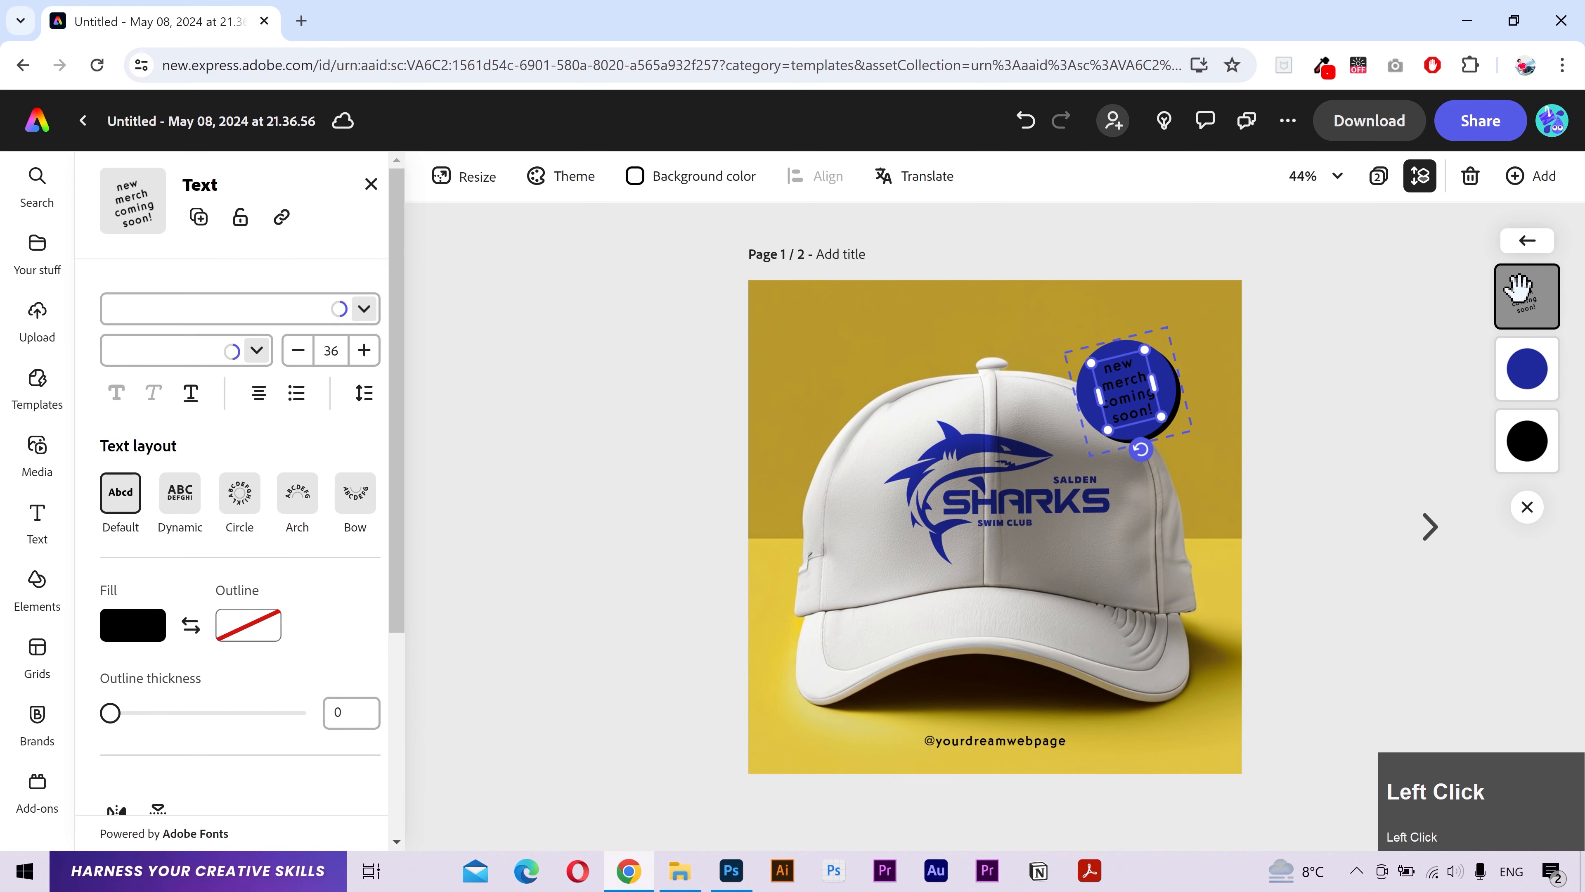
{"action": "left_click", "coordinate": [134, 678]}
{"action": "left_click", "coordinate": [253, 393]}
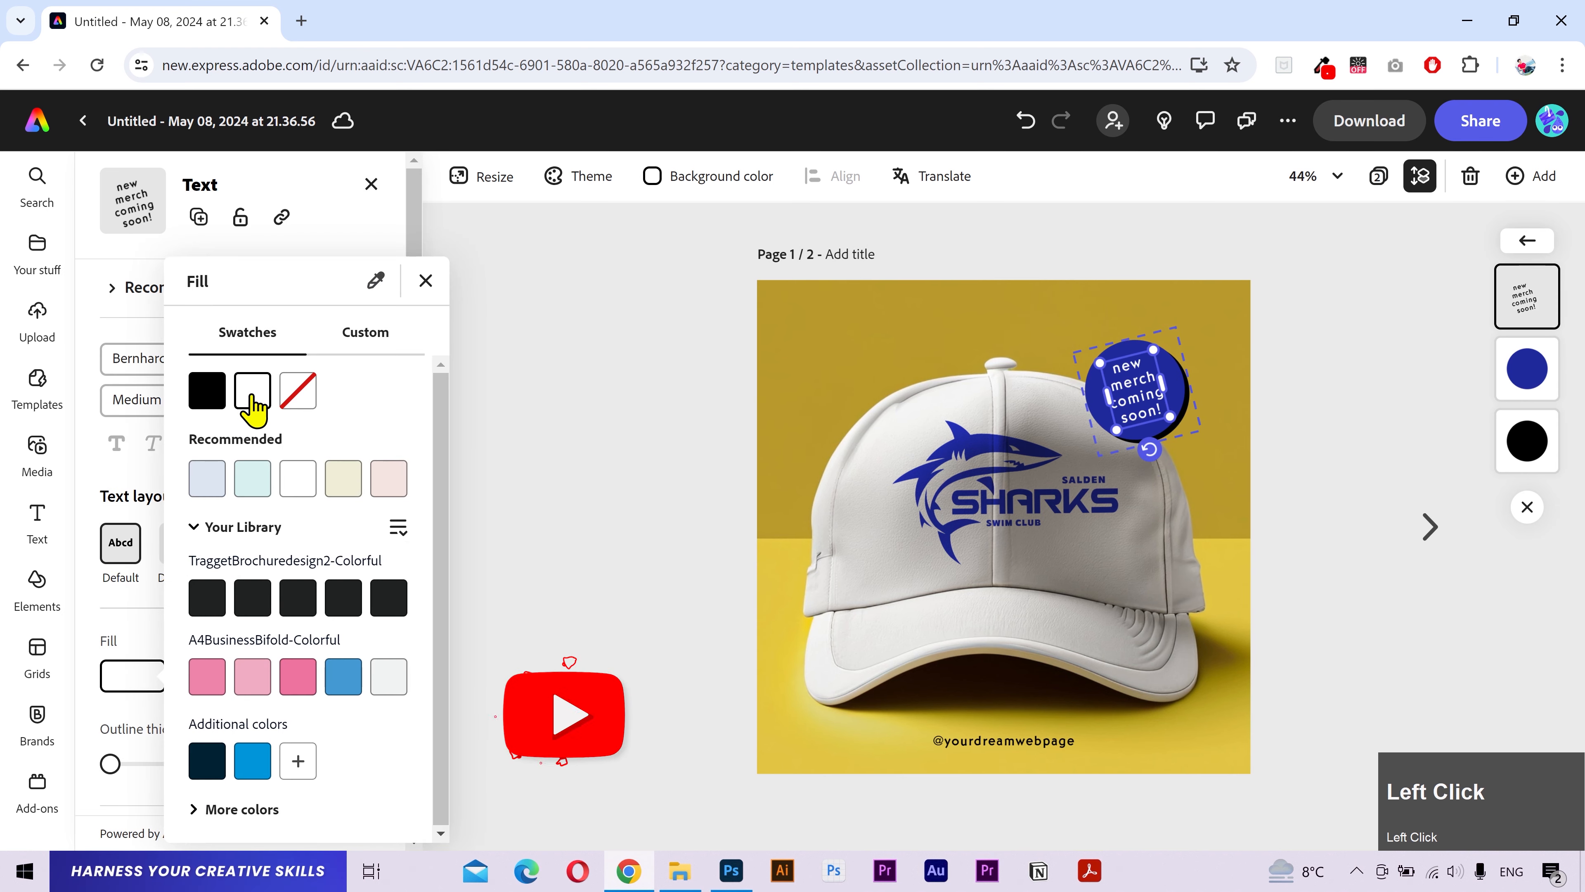
{"action": "left_click", "coordinate": [627, 471]}
{"action": "left_click", "coordinate": [628, 487]}
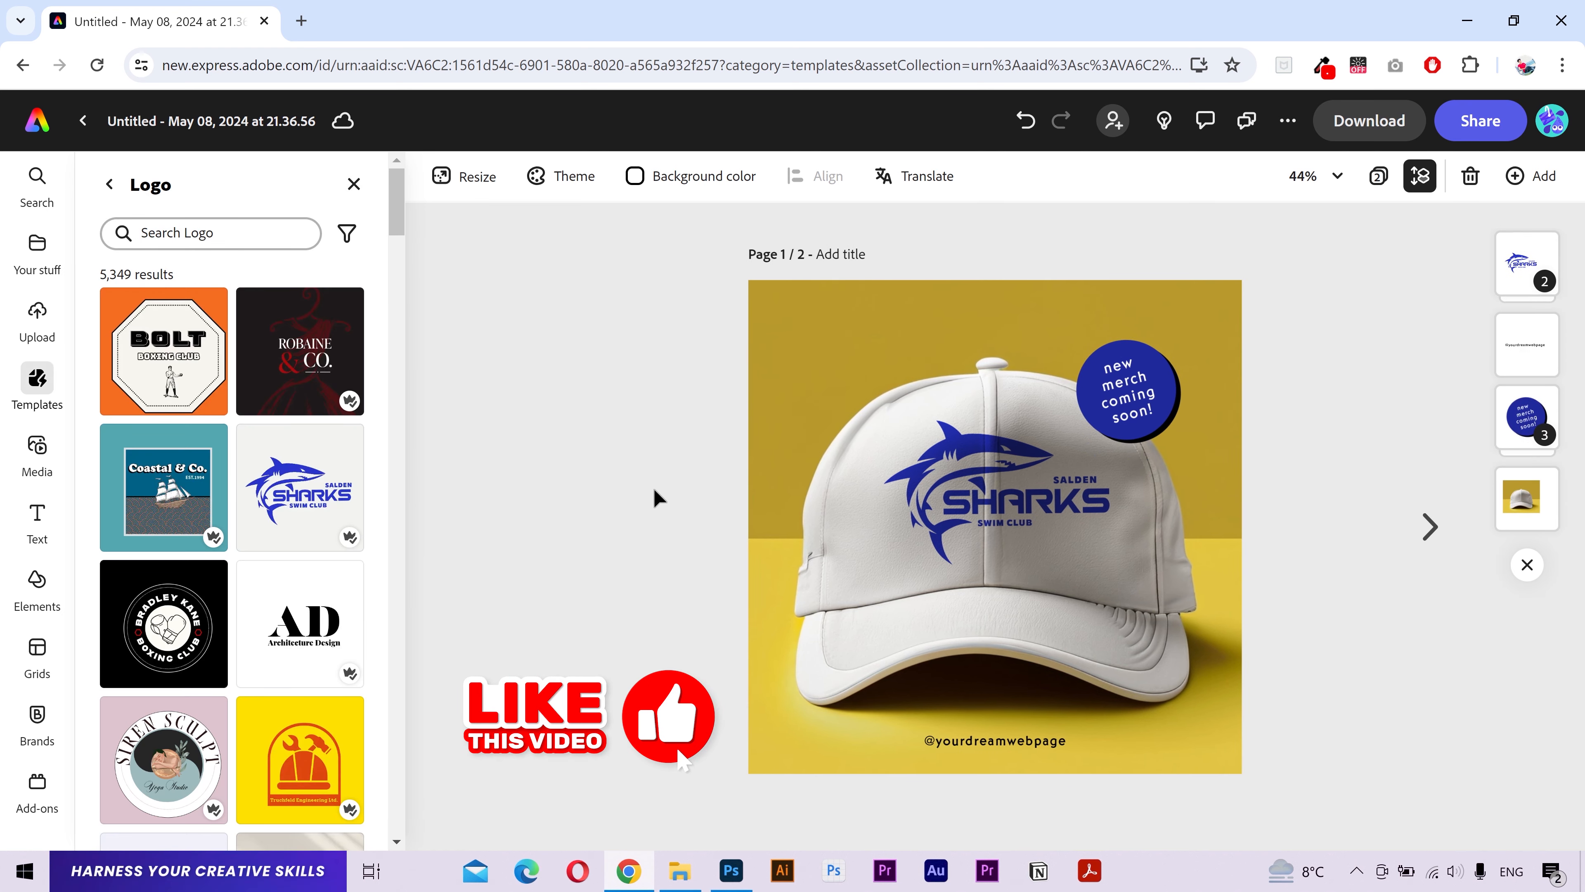
Step: Delete the Sharks logo from the cap and add the Luxury Yacht logo template as a new page
{"action": "left_click", "coordinate": [1016, 495]}
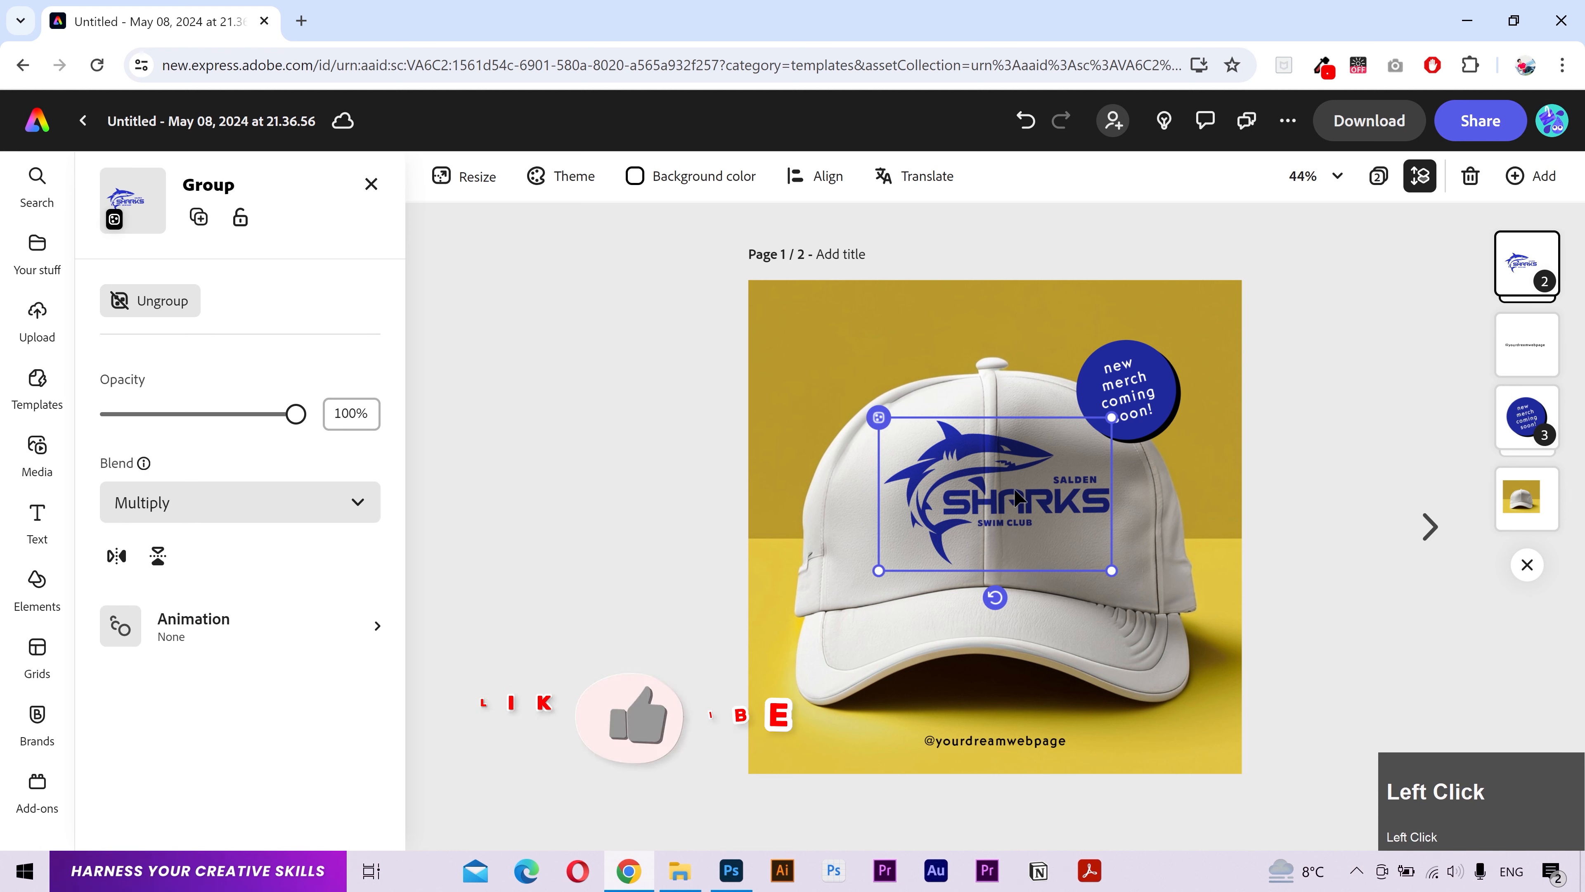
{"action": "key", "text": "Delete"}
{"action": "scroll", "coordinate": [271, 531], "scroll_direction": "down", "scroll_amount": 3}
{"action": "scroll", "coordinate": [275, 543], "scroll_direction": "down", "scroll_amount": 10}
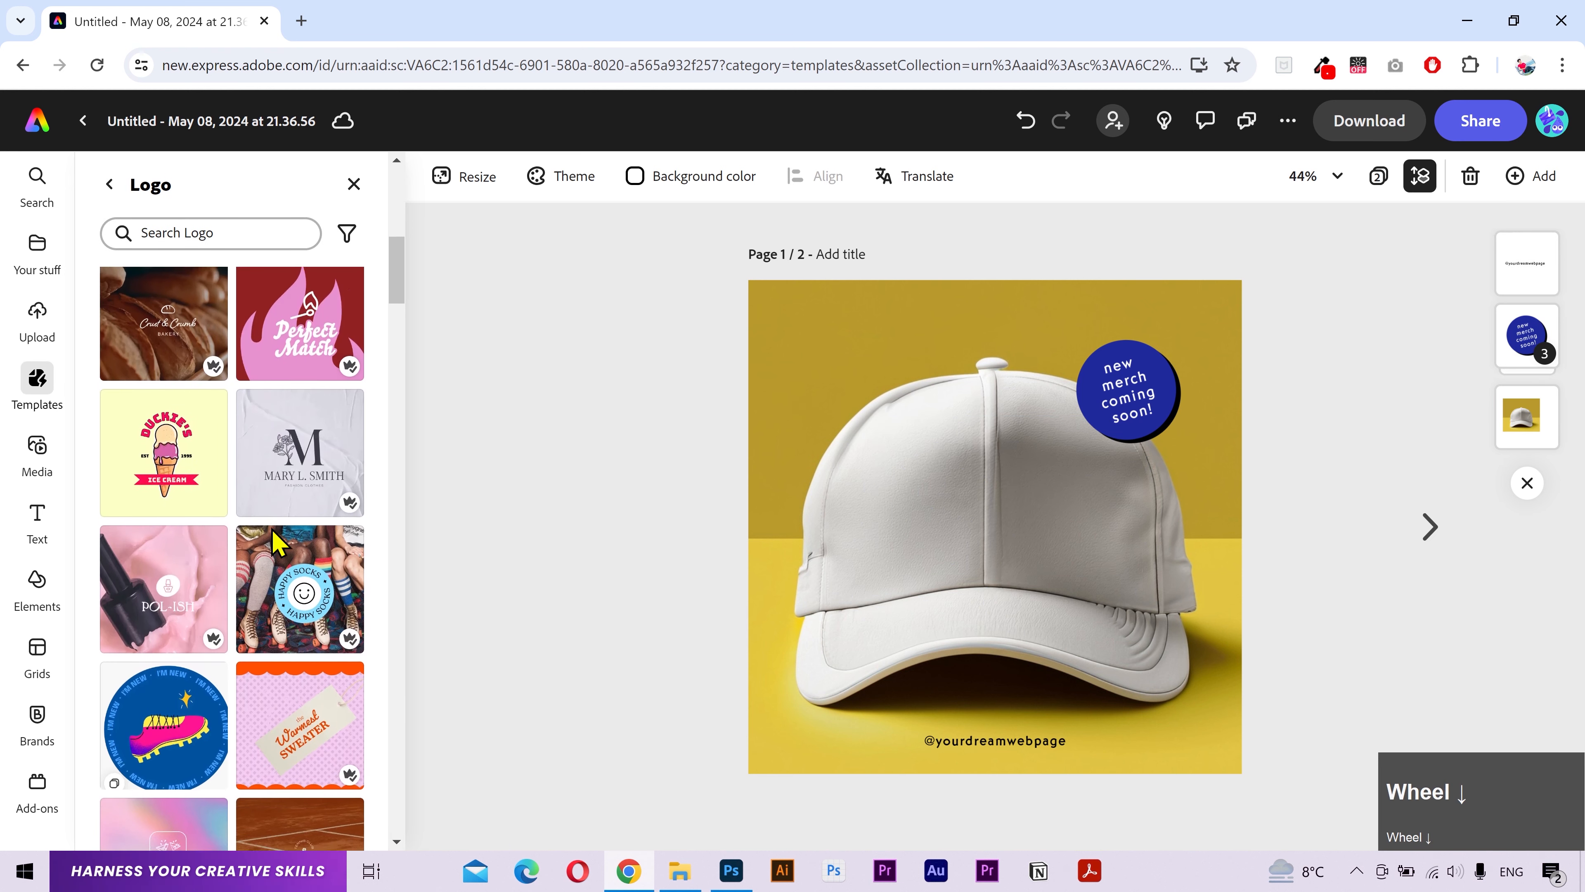
{"action": "scroll", "coordinate": [272, 541], "scroll_direction": "up", "scroll_amount": 10}
{"action": "left_click", "coordinate": [112, 587]}
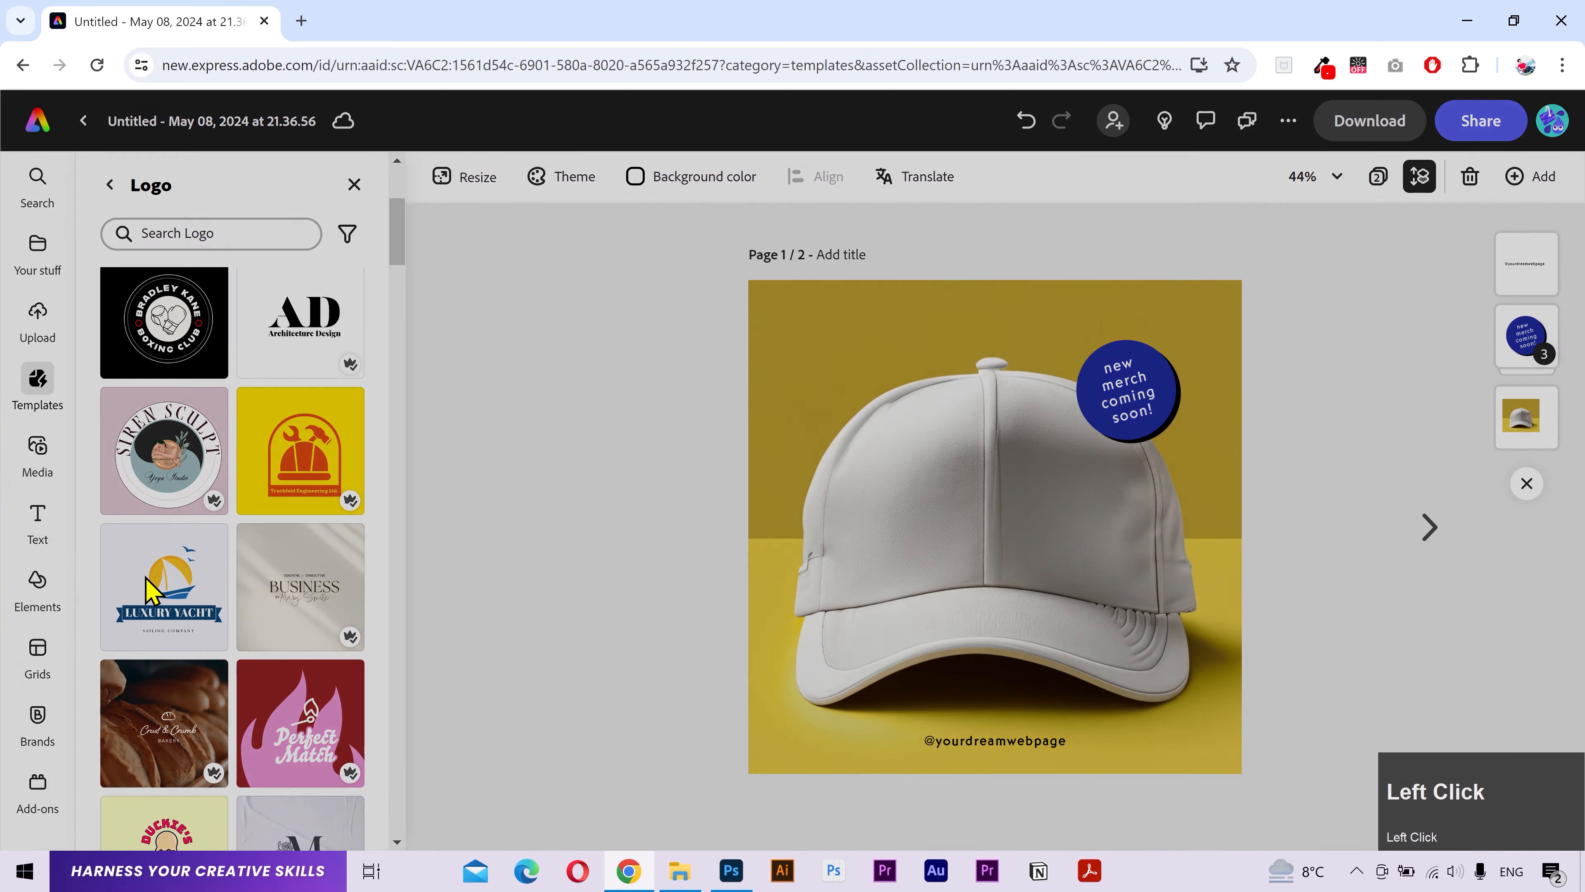
{"action": "left_click", "coordinate": [1151, 775]}
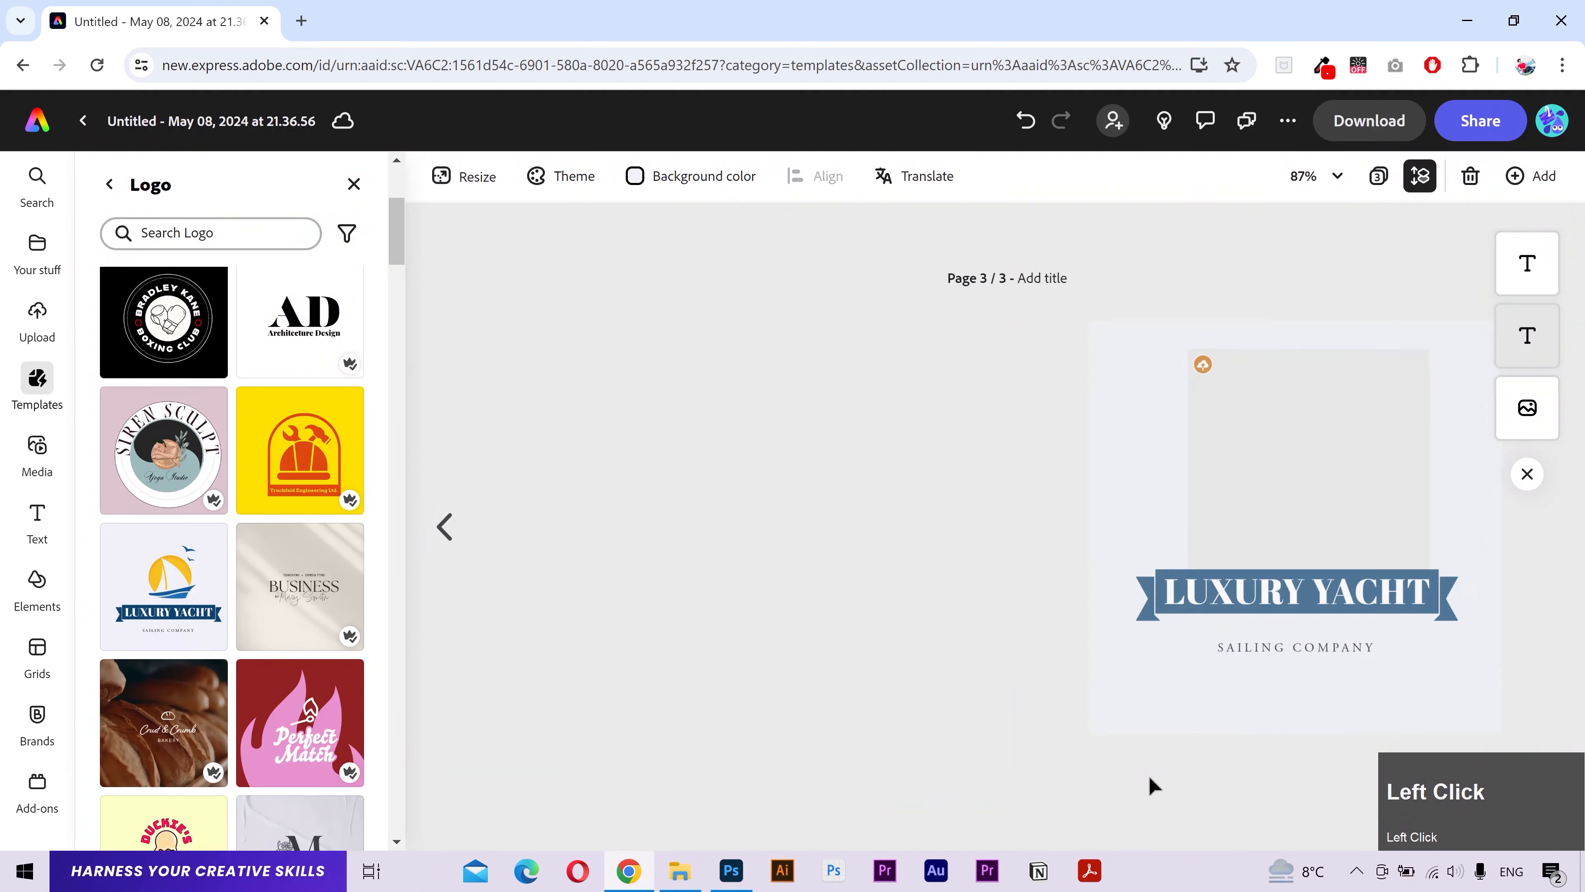
Step: Select all elements of the Luxury Yacht logo and group them
{"action": "left_click", "coordinate": [1055, 687]}
{"action": "left_click", "coordinate": [1317, 687]}
{"action": "left_click_drag", "start_coordinate": [1238, 694], "coordinate": [786, 318]}
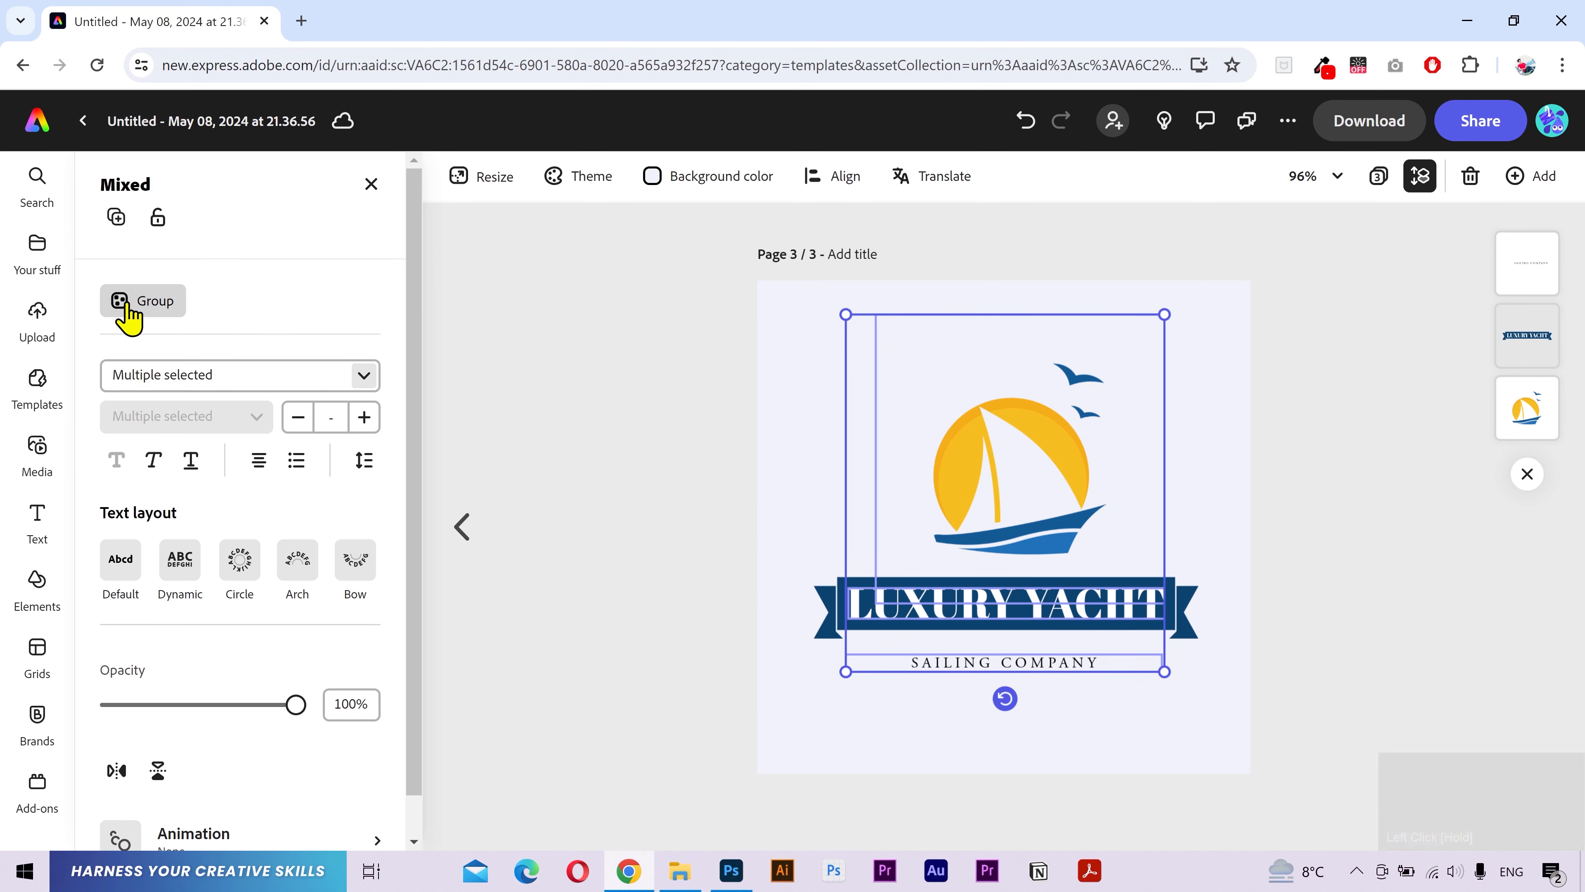
{"action": "left_click", "coordinate": [164, 309]}
Step: Copy the grouped Luxury Yacht logo and paste it onto the cap page
{"action": "right_click", "coordinate": [1020, 463]}
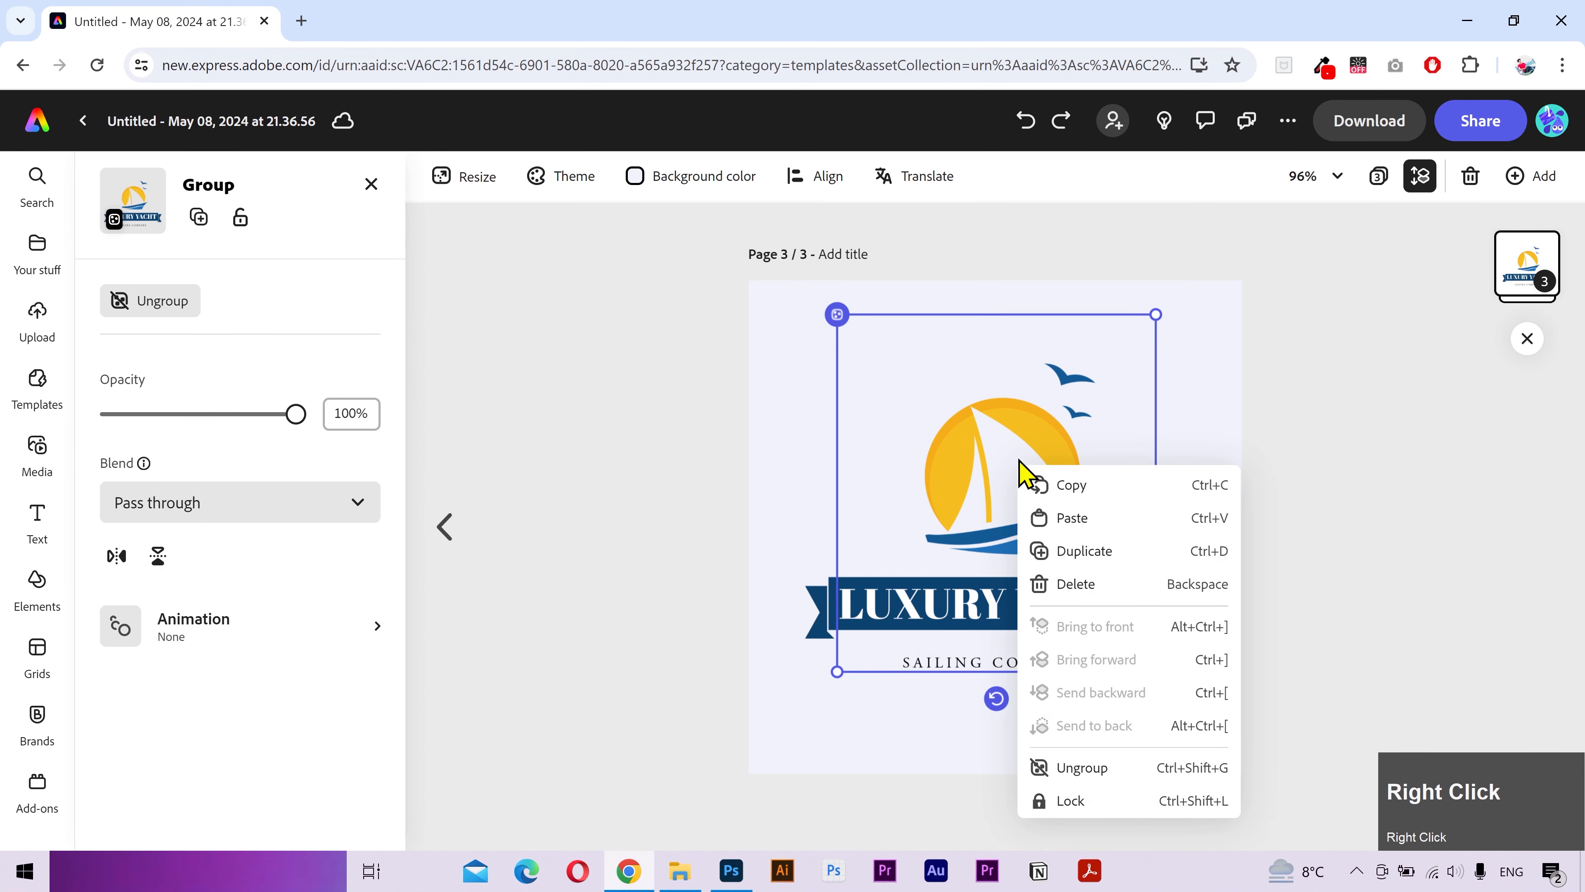
{"action": "left_click", "coordinate": [1070, 490]}
{"action": "left_click", "coordinate": [1380, 177]}
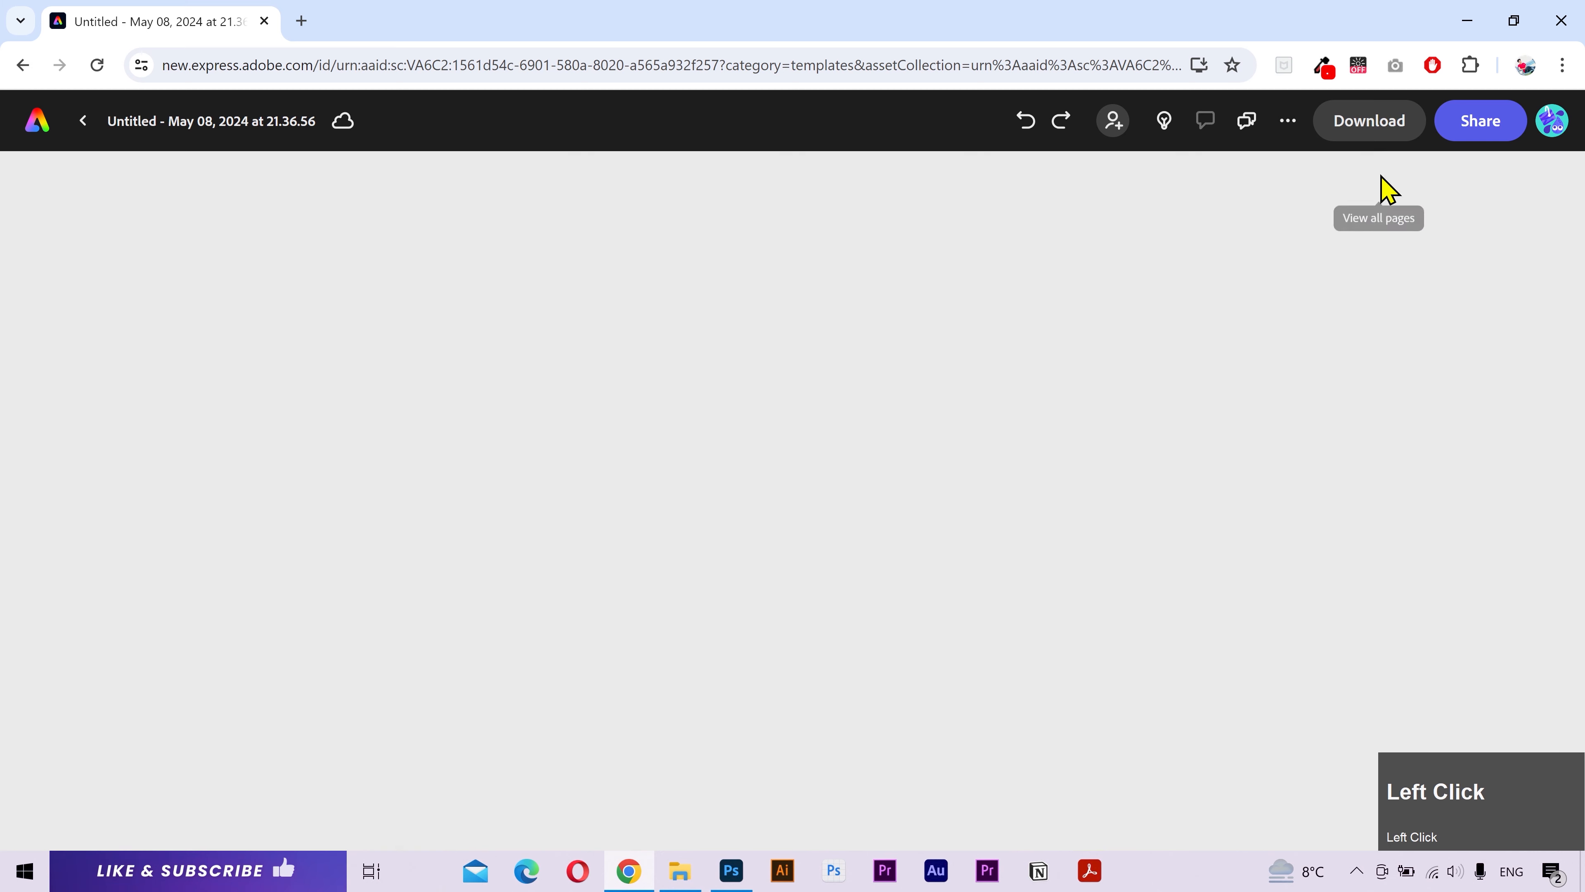
{"action": "double_click", "coordinate": [212, 390]}
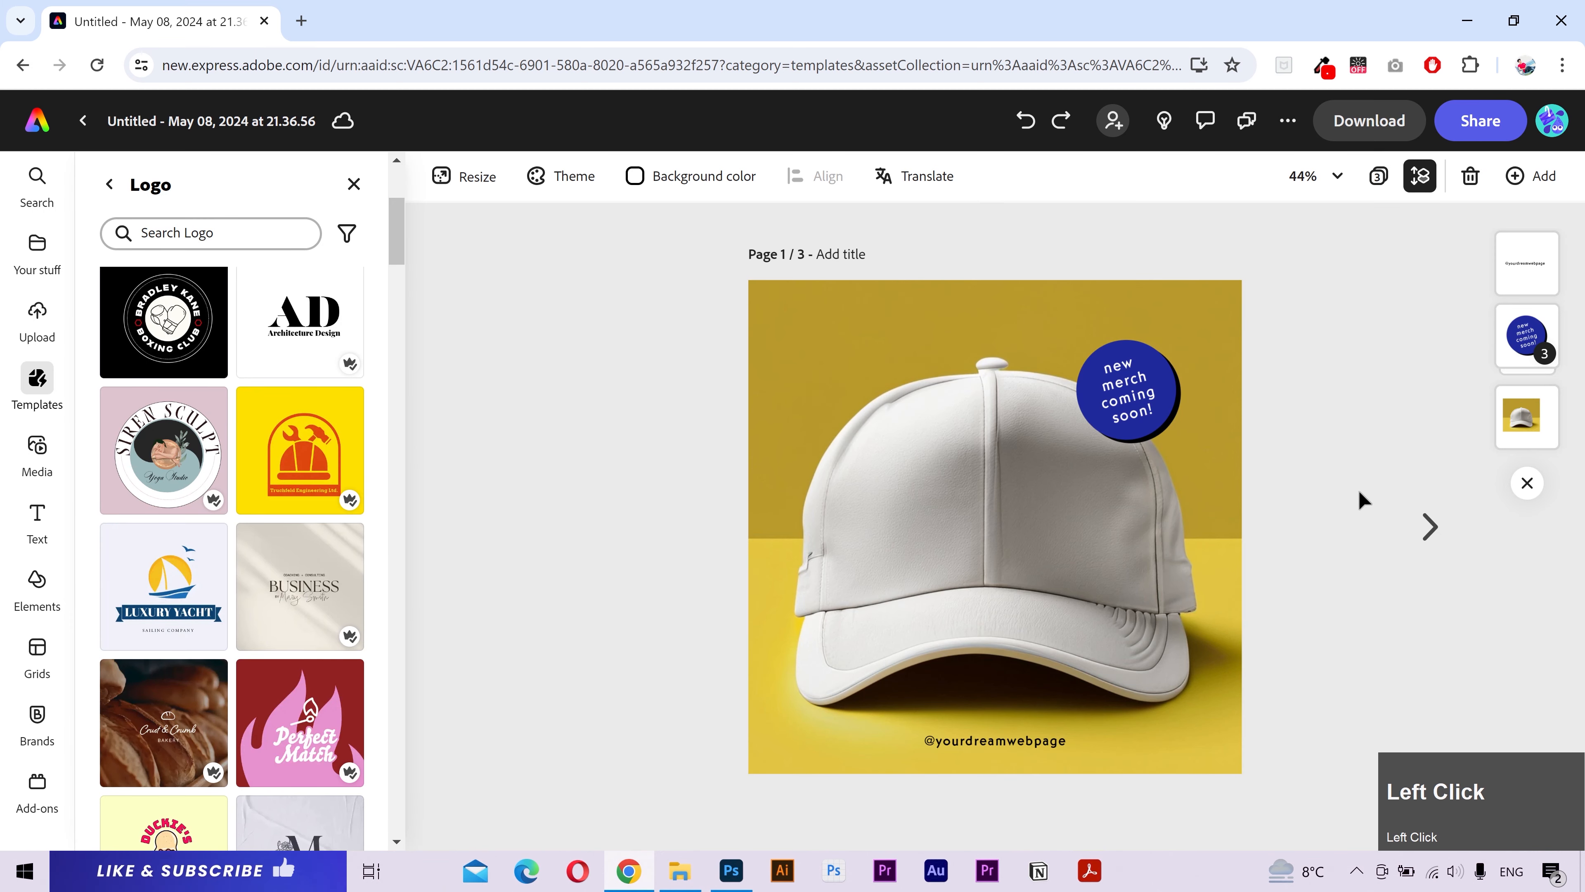
{"action": "key", "text": "ctrl+v"}
Step: Resize the Luxury Yacht logo to fit the cap's front and centre it horizontally on the page
{"action": "left_click_drag", "start_coordinate": [875, 382], "coordinate": [882, 350]}
{"action": "left_click_drag", "start_coordinate": [1022, 495], "coordinate": [1041, 505]}
{"action": "left_click_drag", "start_coordinate": [1085, 355], "coordinate": [1074, 364]}
{"action": "left_click_drag", "start_coordinate": [1016, 490], "coordinate": [1022, 486]}
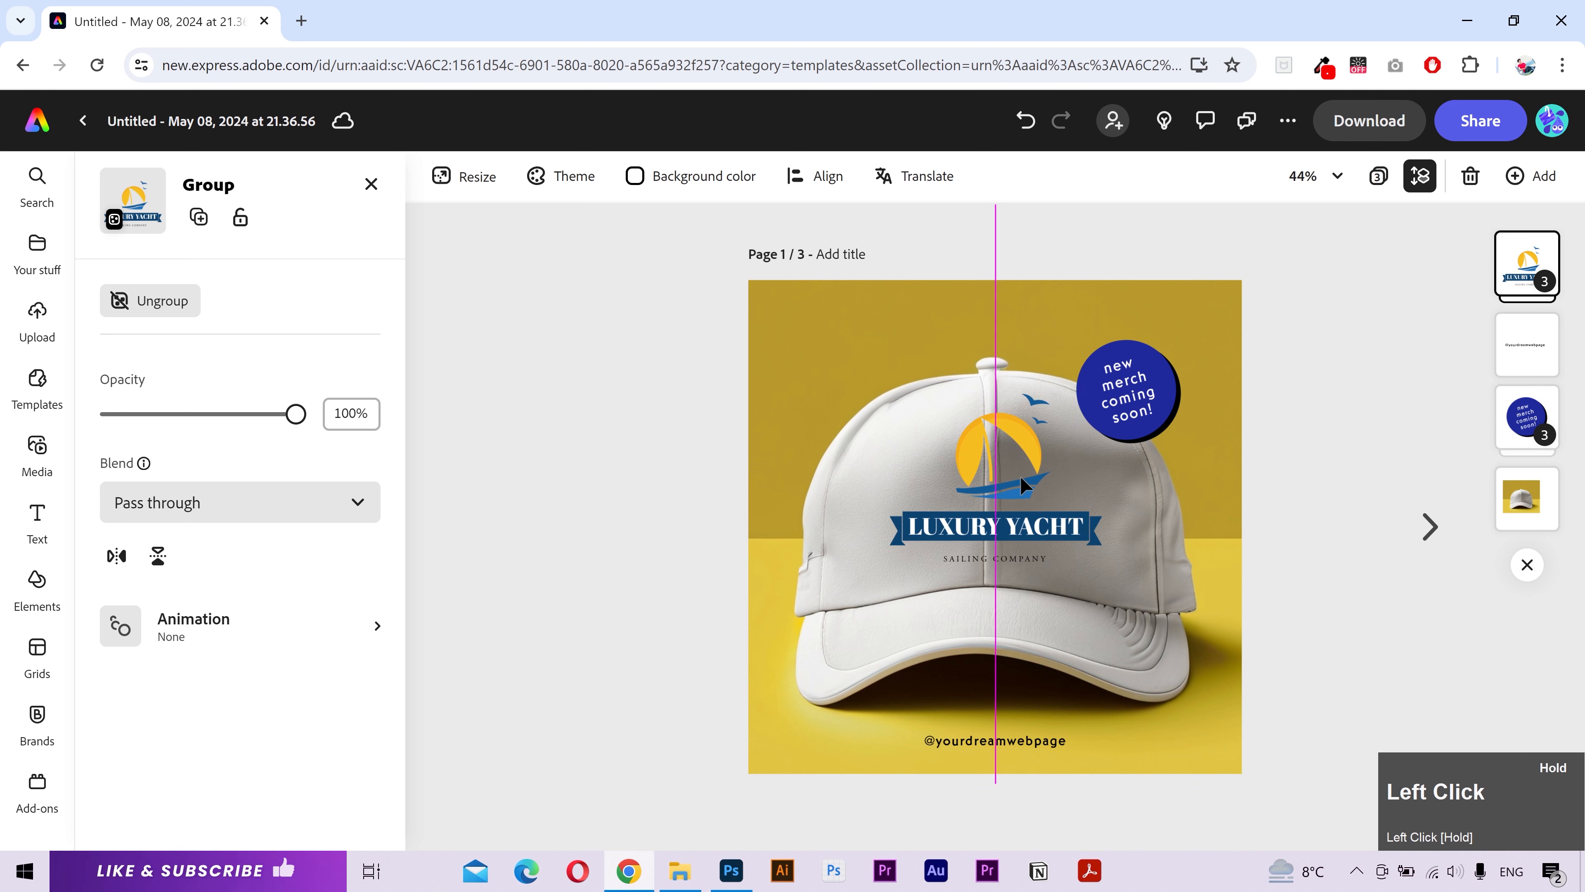
Step: Set the Luxury Yacht logo group's blend mode to Multiply
{"action": "left_click", "coordinate": [256, 518]}
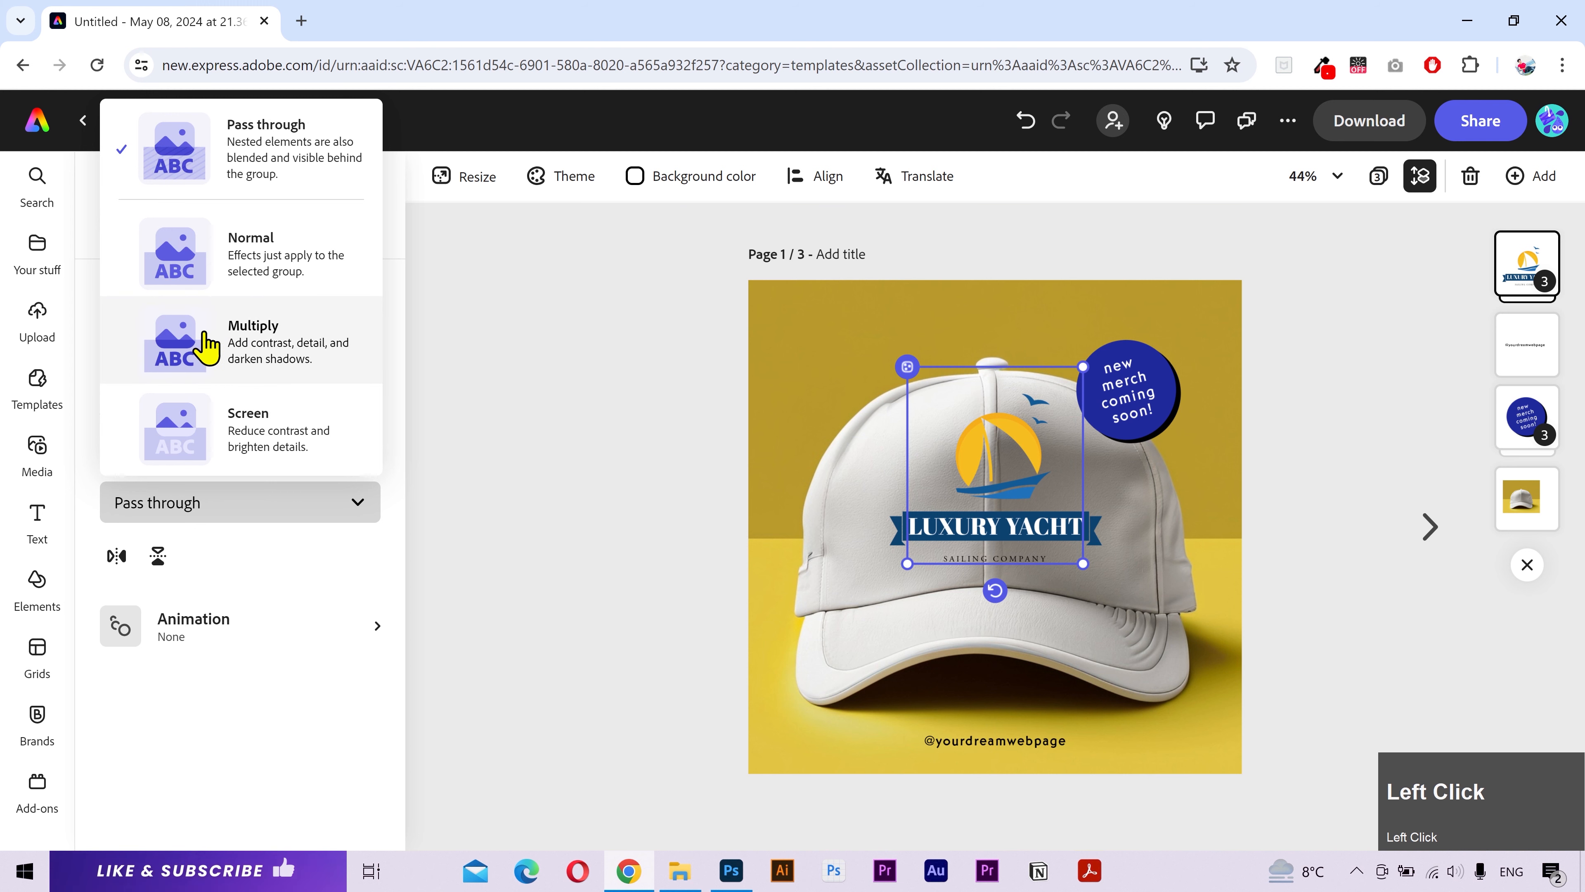
{"action": "left_click", "coordinate": [265, 347]}
{"action": "left_click", "coordinate": [656, 481]}
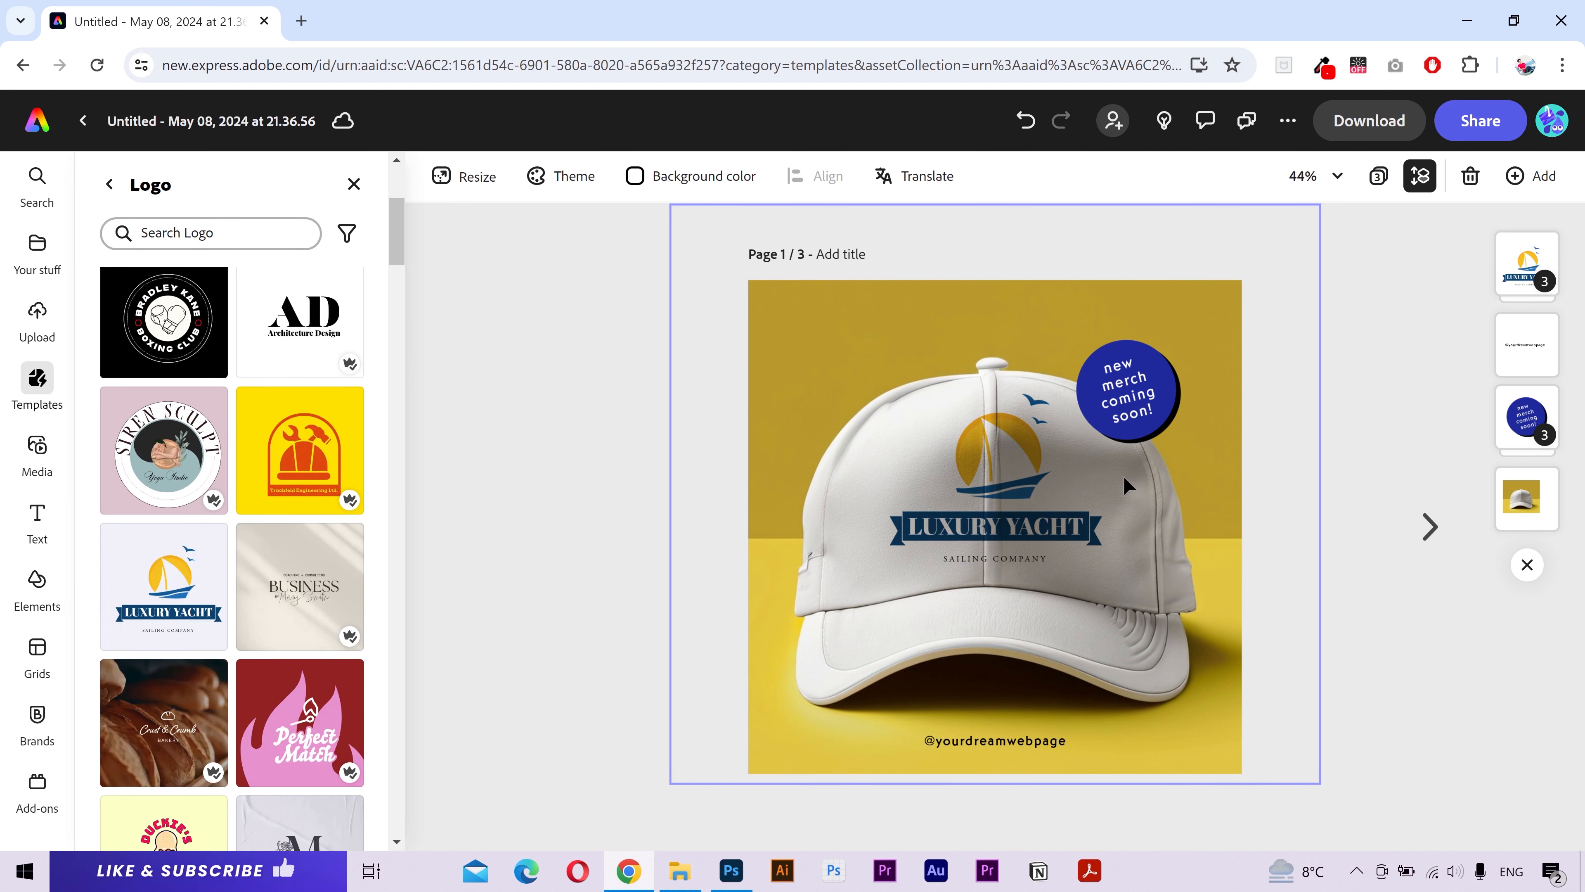
Step: Duplicate the cap background image and align the copy exactly over the original
{"action": "left_click", "coordinate": [1516, 506]}
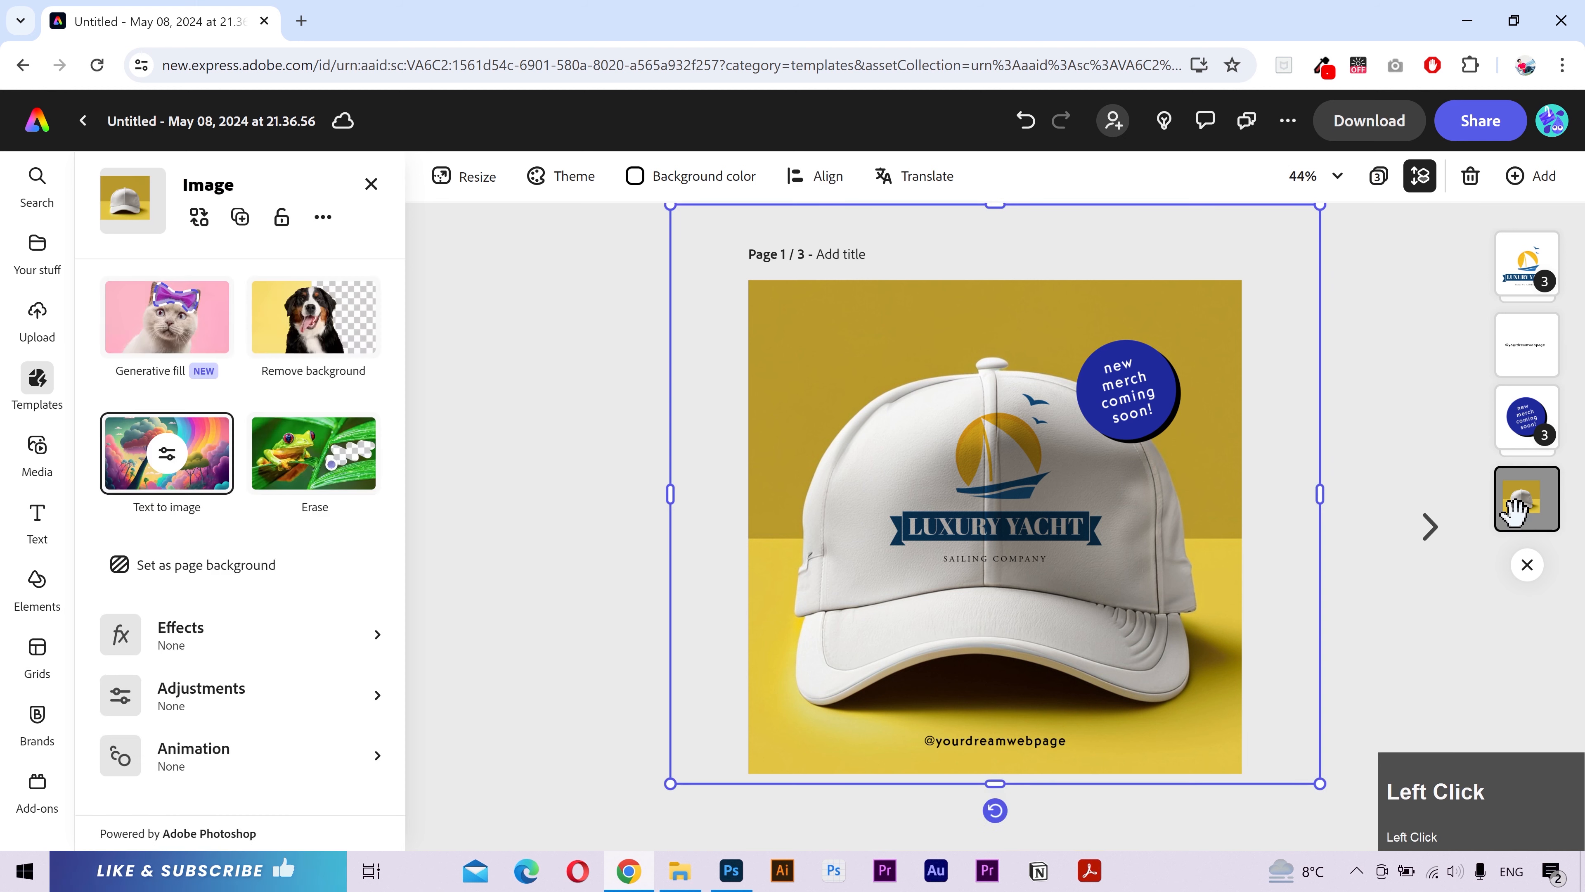
{"action": "right_click", "coordinate": [1242, 493]}
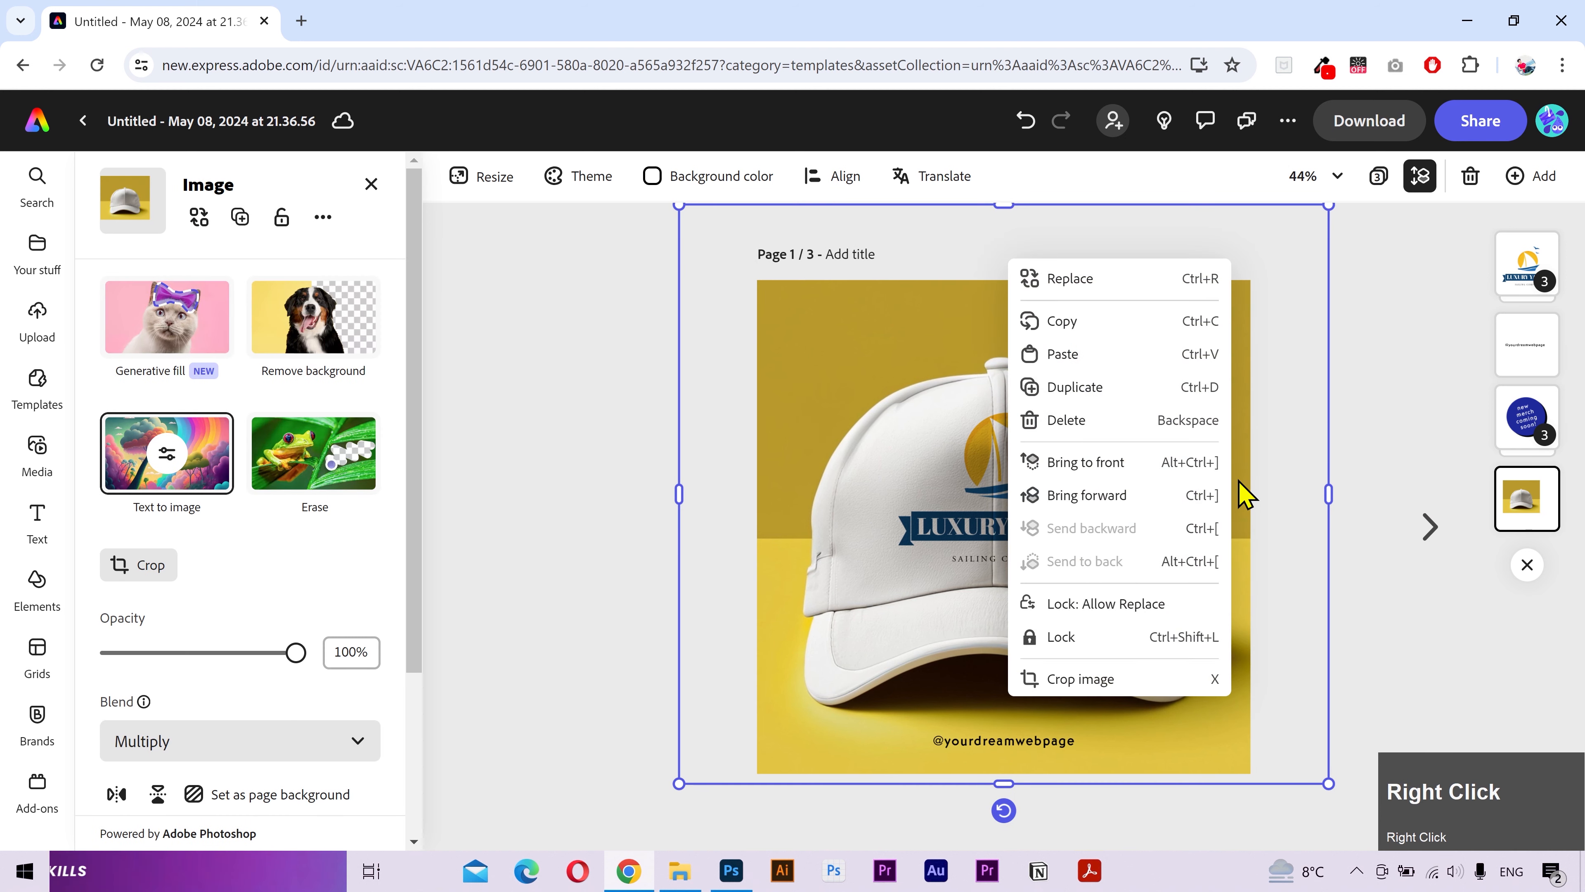
{"action": "left_click", "coordinate": [1144, 390]}
{"action": "left_click_drag", "start_coordinate": [1231, 453], "coordinate": [1211, 428]}
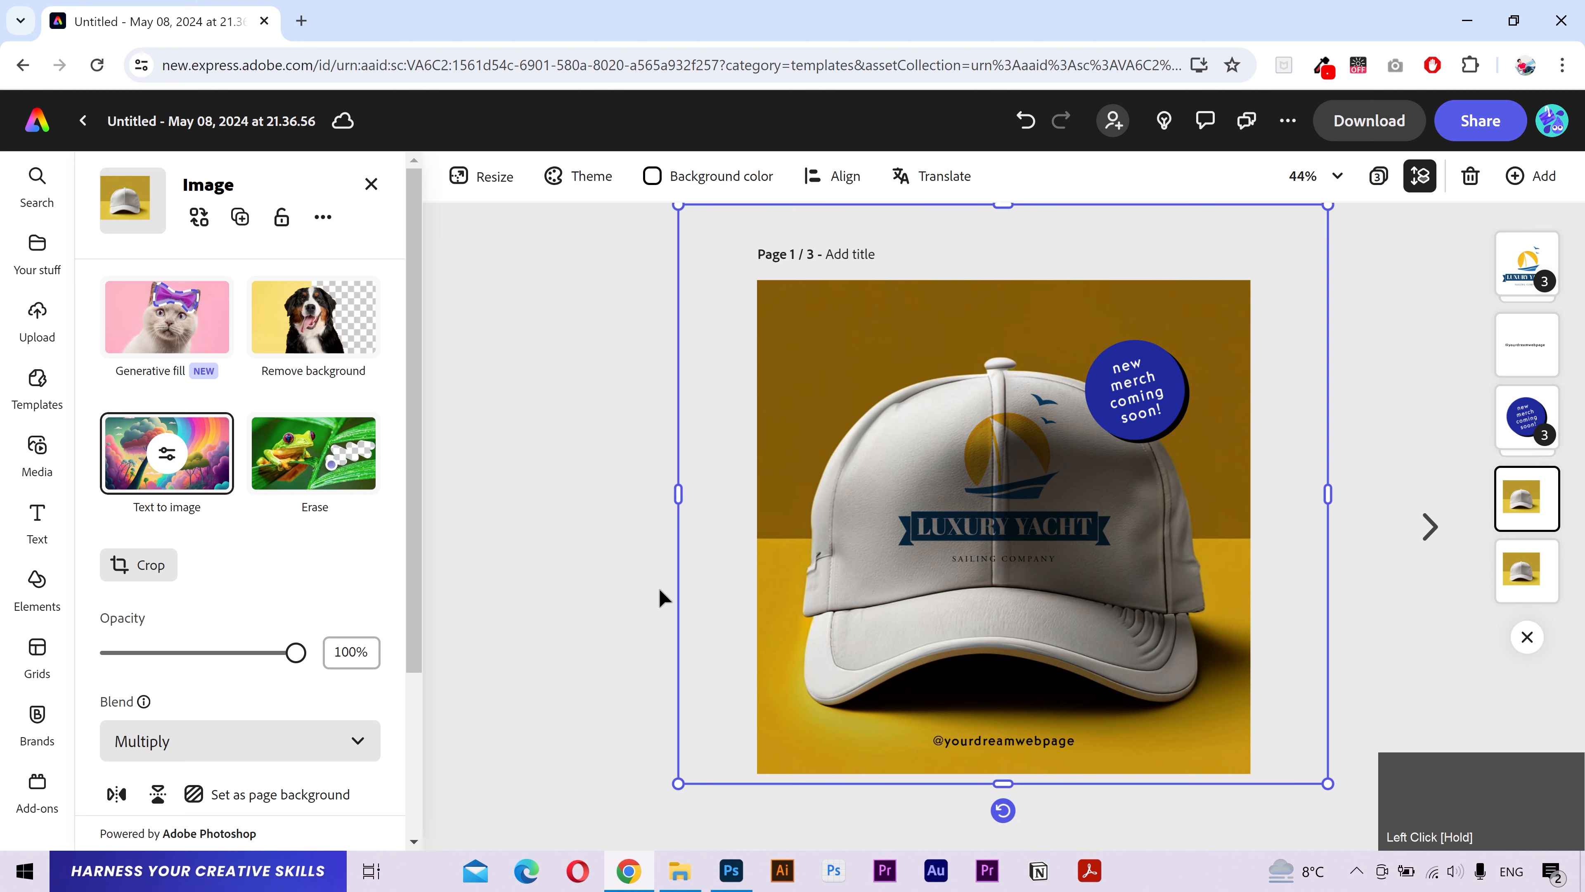
Step: Set the duplicated cap image's blend mode to Normal and remove its background
{"action": "left_click", "coordinate": [159, 743]}
{"action": "left_click", "coordinate": [274, 487]}
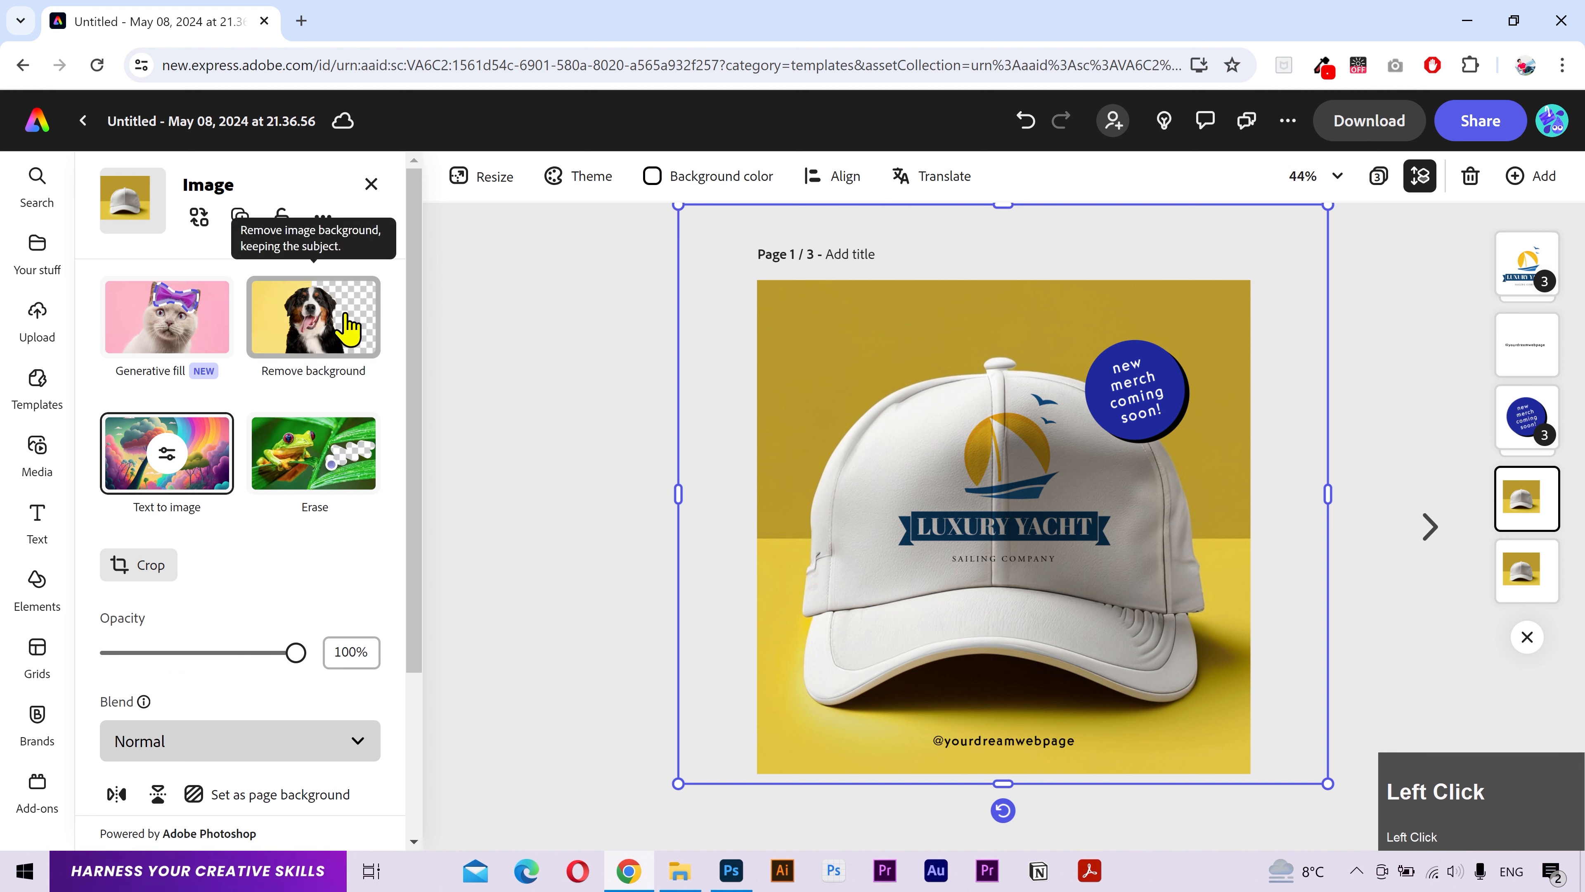
{"action": "left_click", "coordinate": [344, 328]}
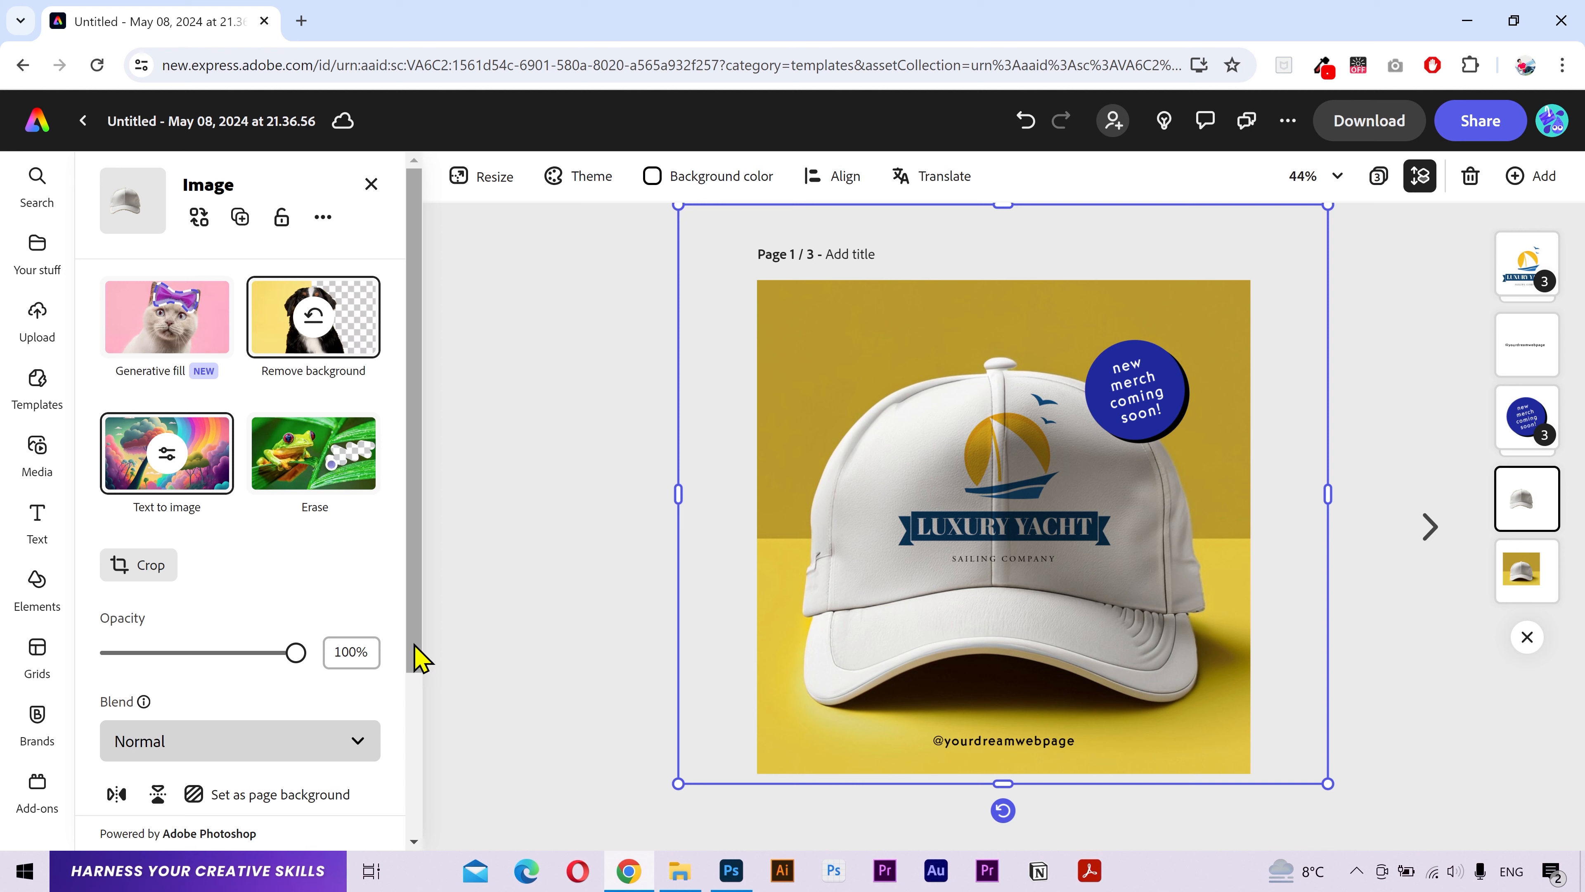
Step: Raise the brightness of the cap cut-out to about 52 in its adjustments and deselect it
{"action": "scroll", "coordinate": [301, 584], "scroll_direction": "down", "scroll_amount": 5}
{"action": "left_click", "coordinate": [180, 699]}
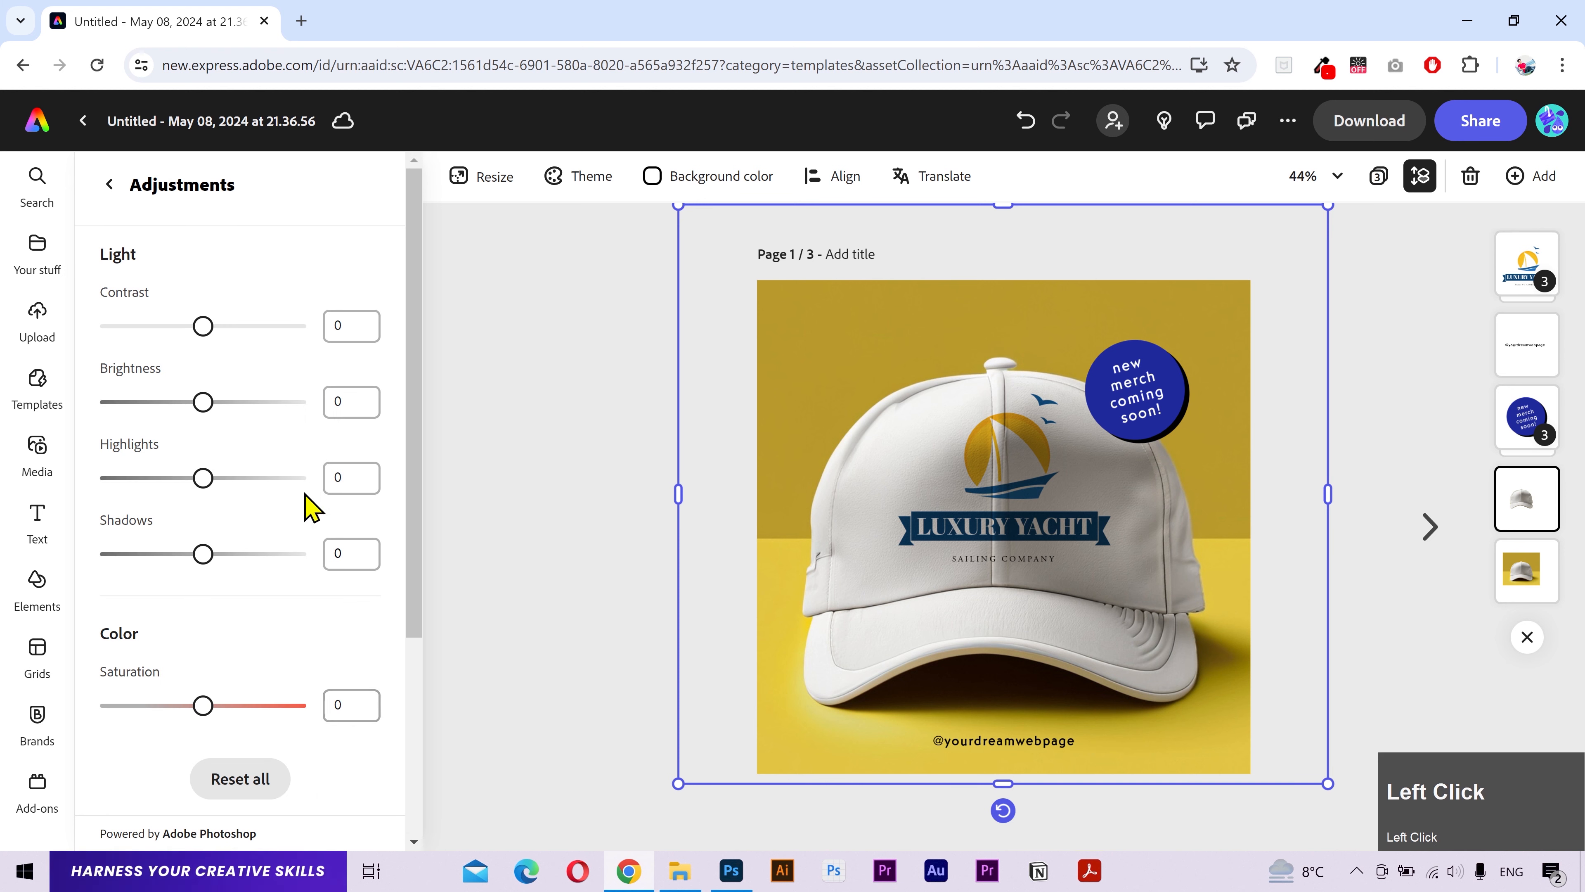
{"action": "left_click_drag", "start_coordinate": [205, 410], "coordinate": [259, 412]}
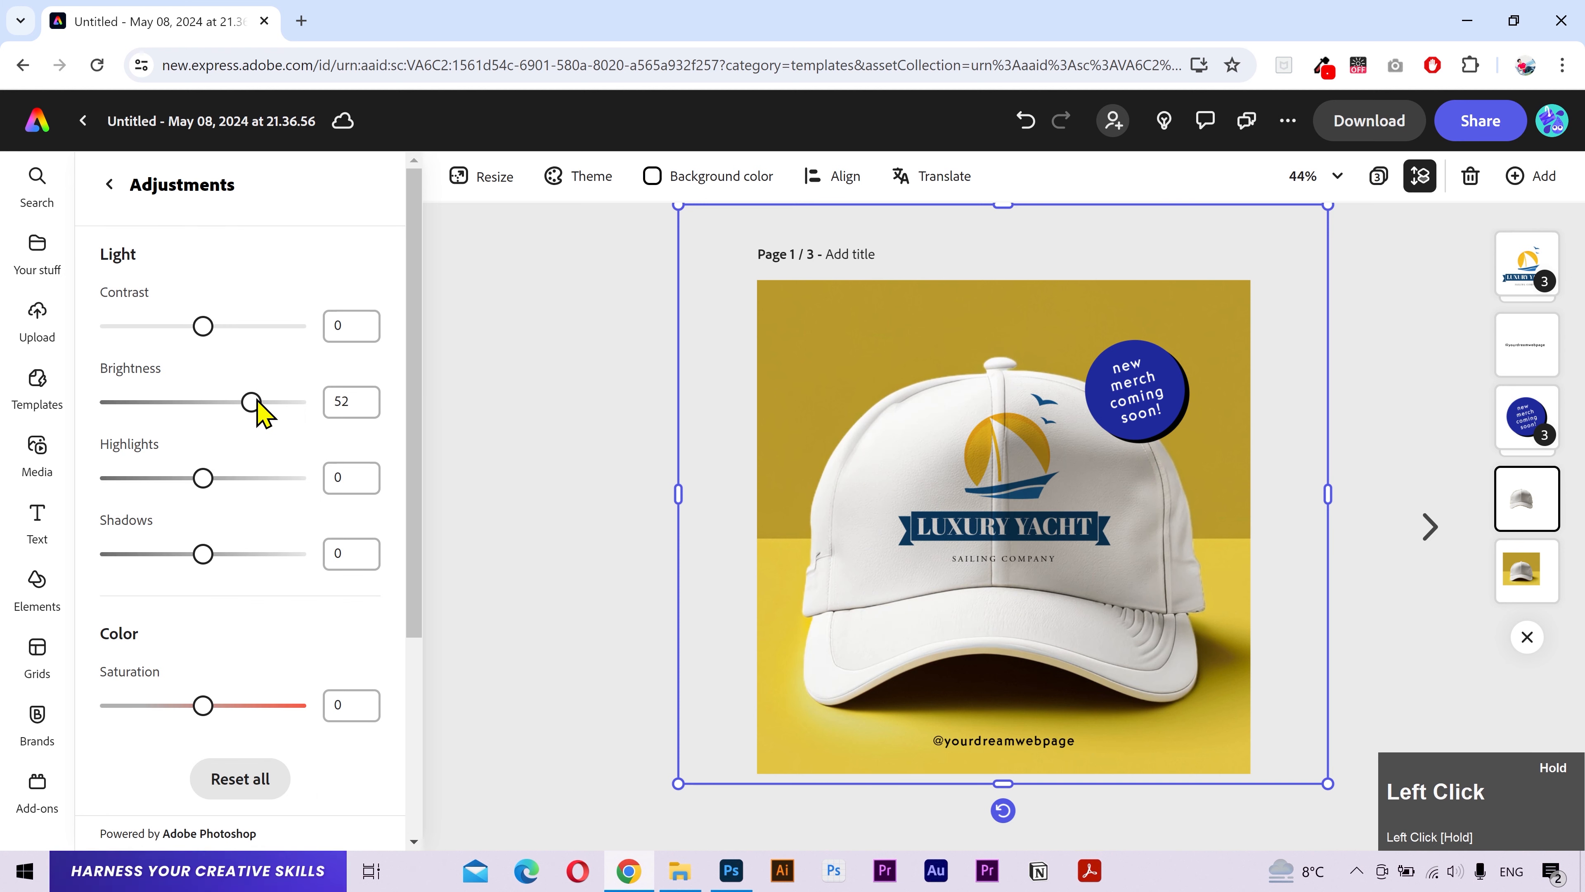
{"action": "left_click", "coordinate": [580, 531]}
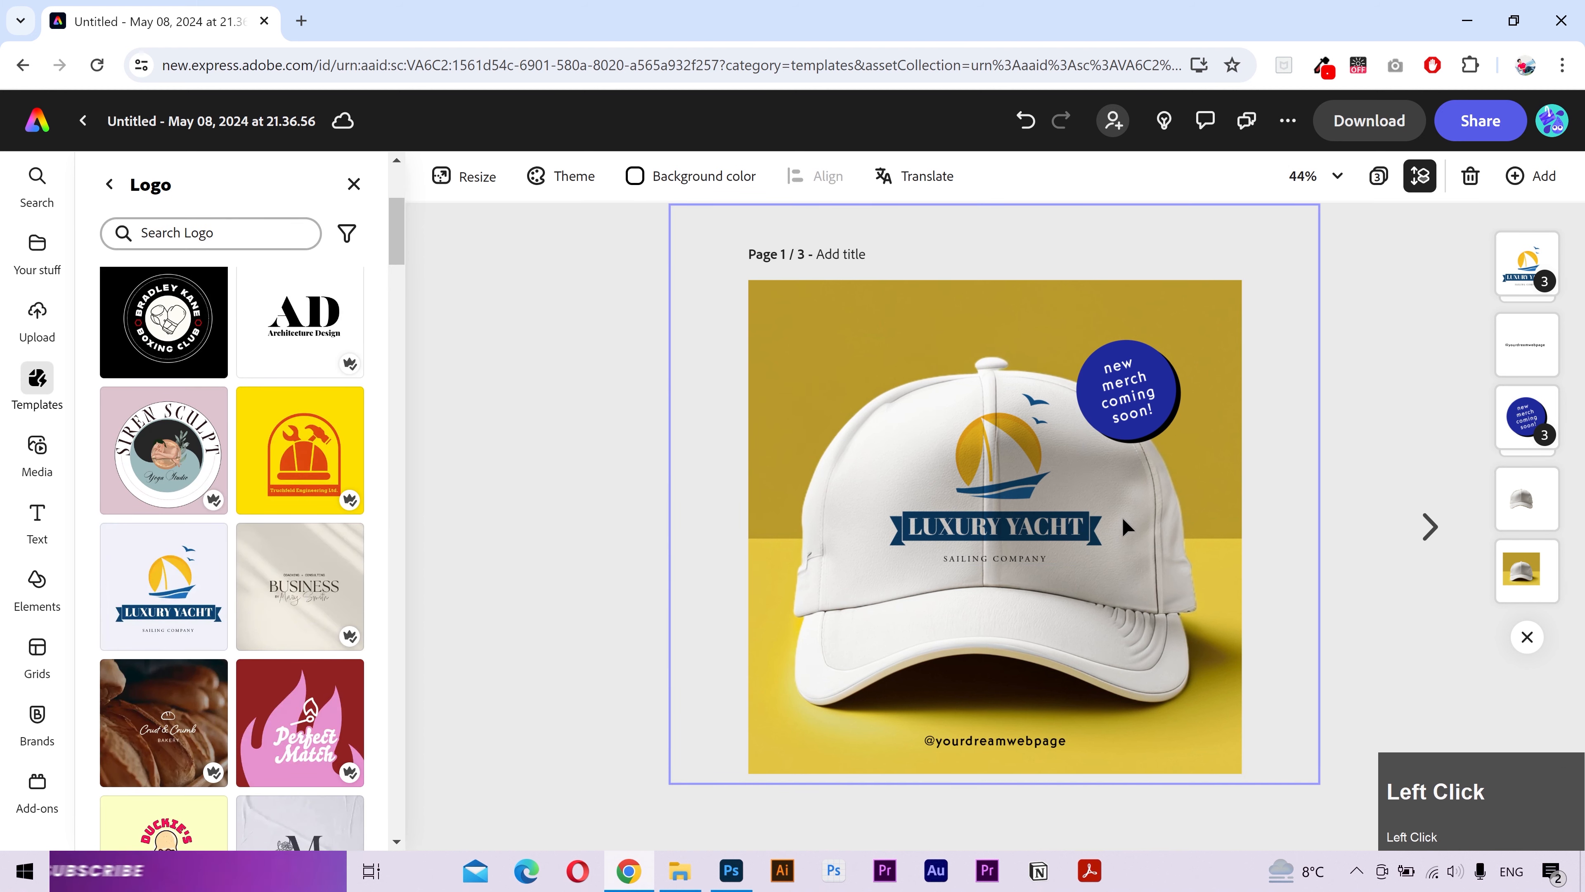
Step: Leave the cap design and search the stock photos for "flyer mockup"
{"action": "left_click", "coordinate": [83, 121]}
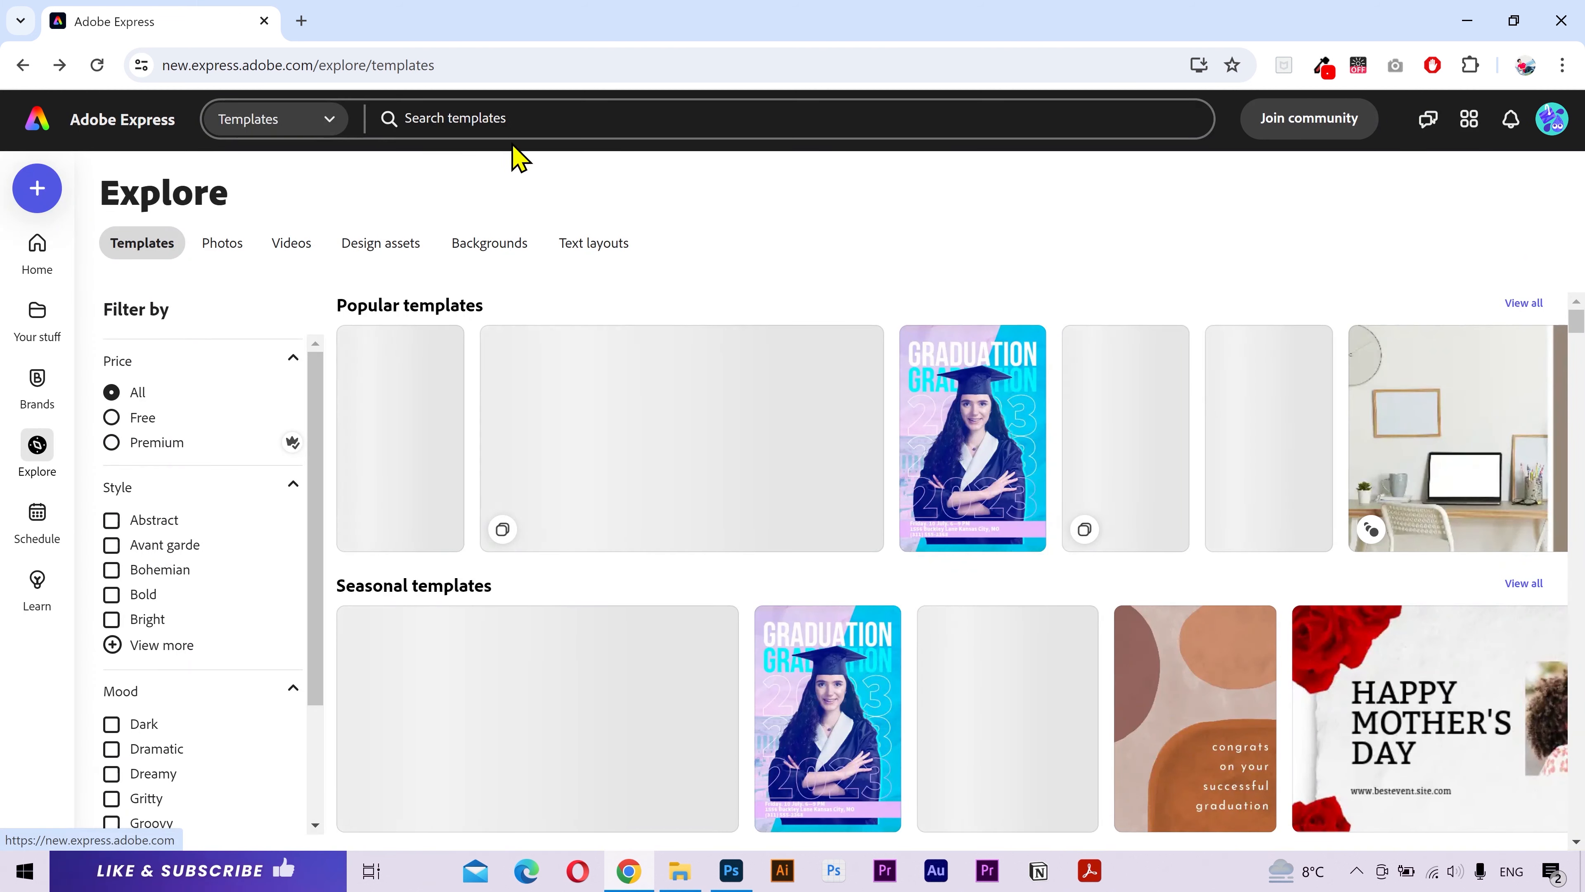
{"action": "left_click", "coordinate": [456, 118]}
{"action": "type", "text": "flyer mockup"}
{"action": "key", "text": "Return"}
{"action": "scroll", "coordinate": [870, 488], "scroll_direction": "up", "scroll_amount": 2}
{"action": "left_click", "coordinate": [221, 244]}
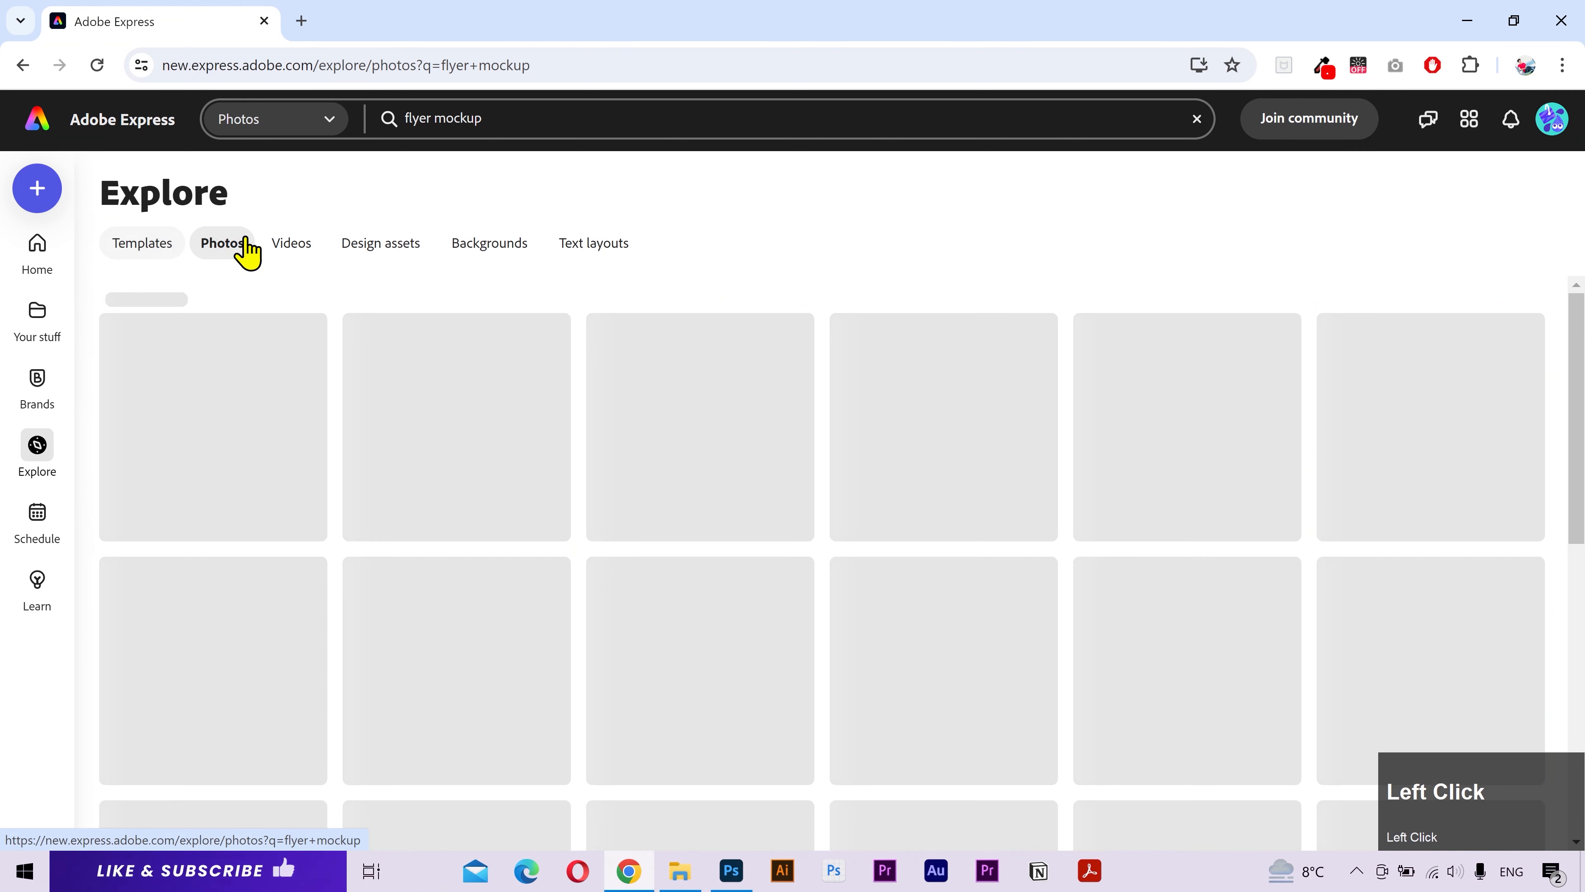
Step: Browse the flyer mockup photos and preview the one of hands holding a blank brochure on a grey background
{"action": "scroll", "coordinate": [780, 543], "scroll_direction": "down", "scroll_amount": 1}
{"action": "scroll", "coordinate": [822, 472], "scroll_direction": "down", "scroll_amount": 12}
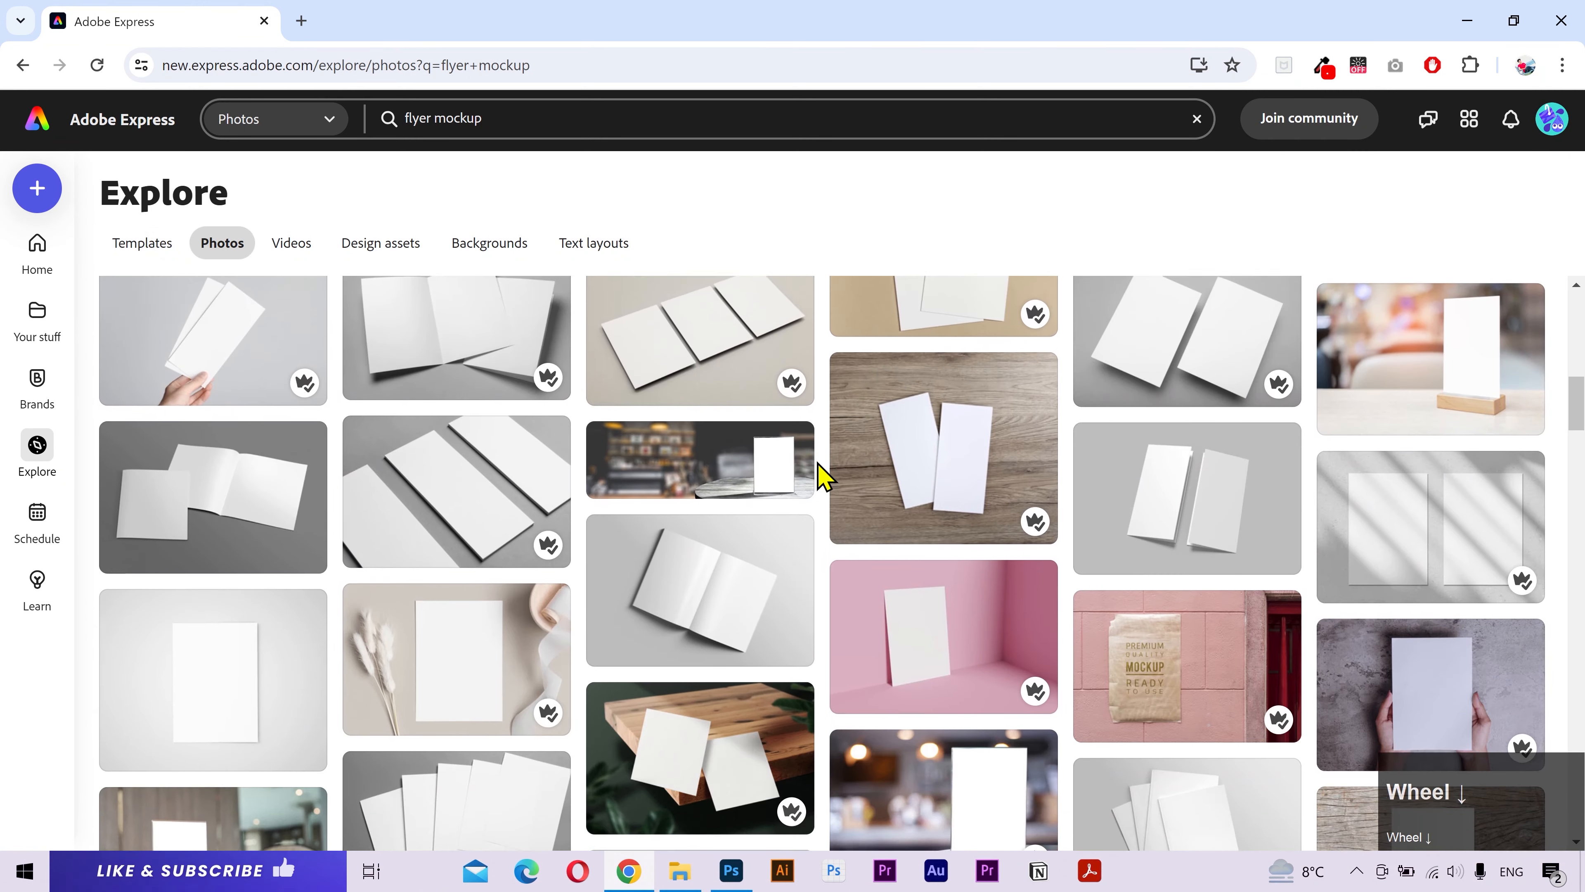
{"action": "scroll", "coordinate": [823, 475], "scroll_direction": "up", "scroll_amount": 10}
{"action": "scroll", "coordinate": [822, 479], "scroll_direction": "up", "scroll_amount": 5}
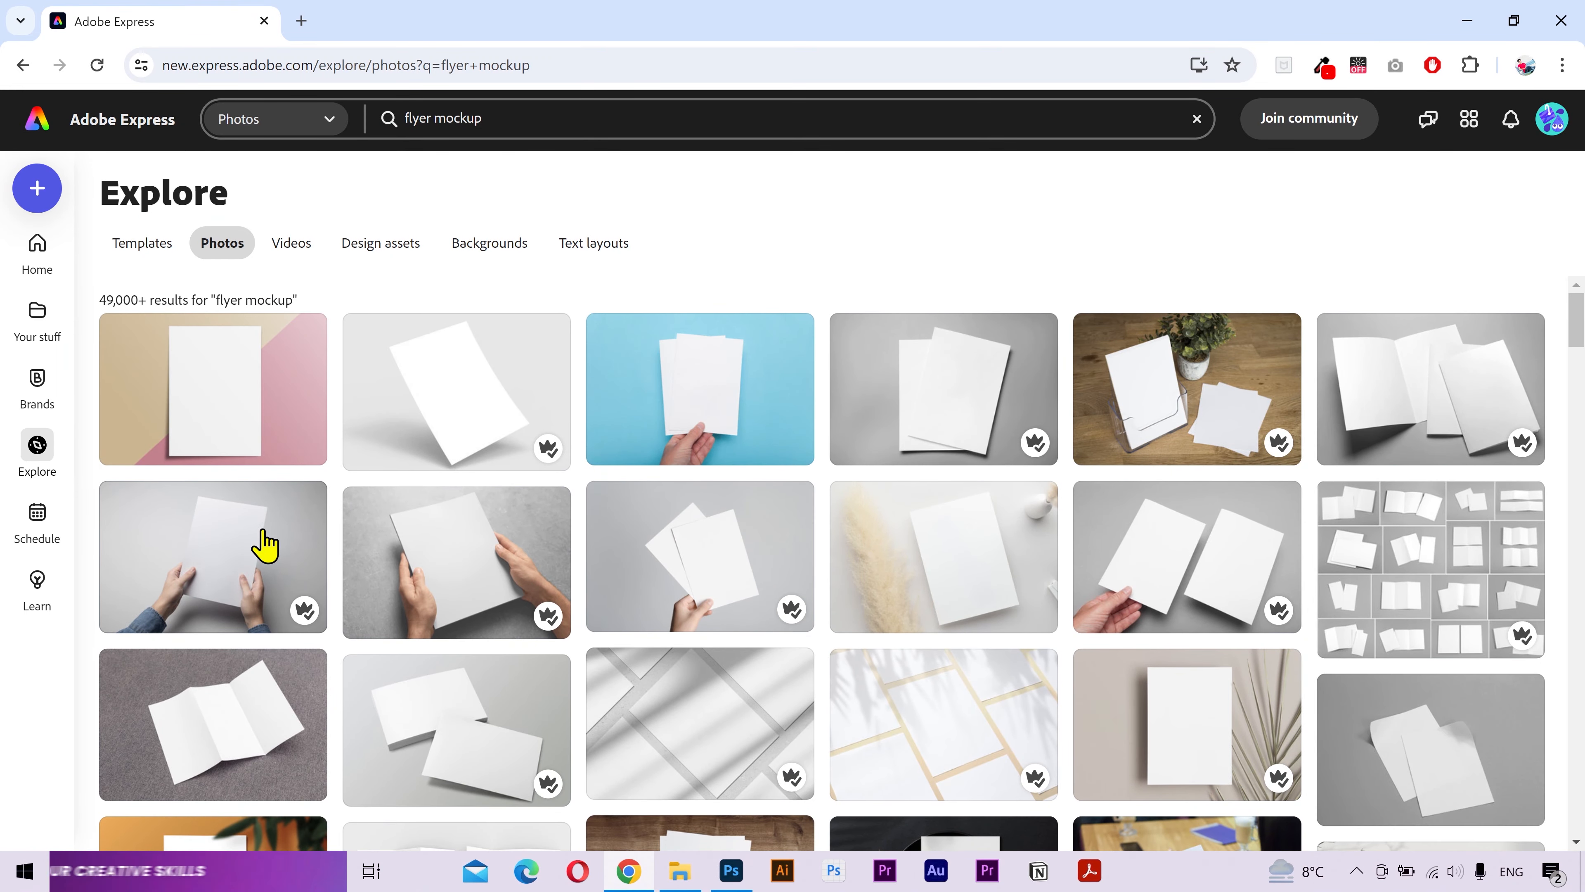
{"action": "left_click", "coordinate": [436, 574]}
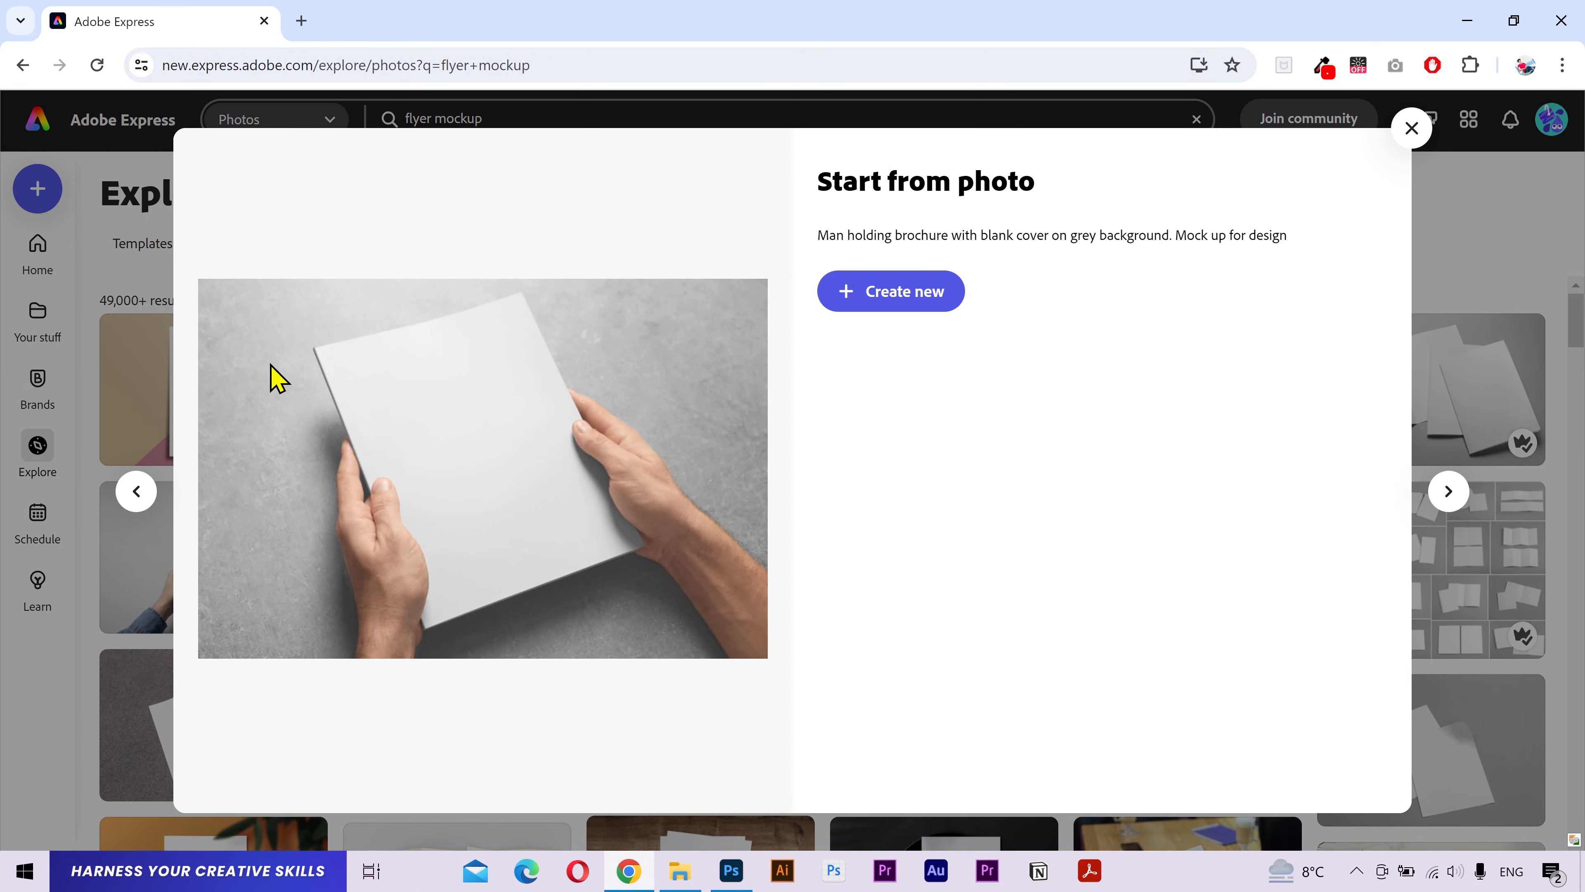
{"action": "left_click", "coordinate": [1412, 129]}
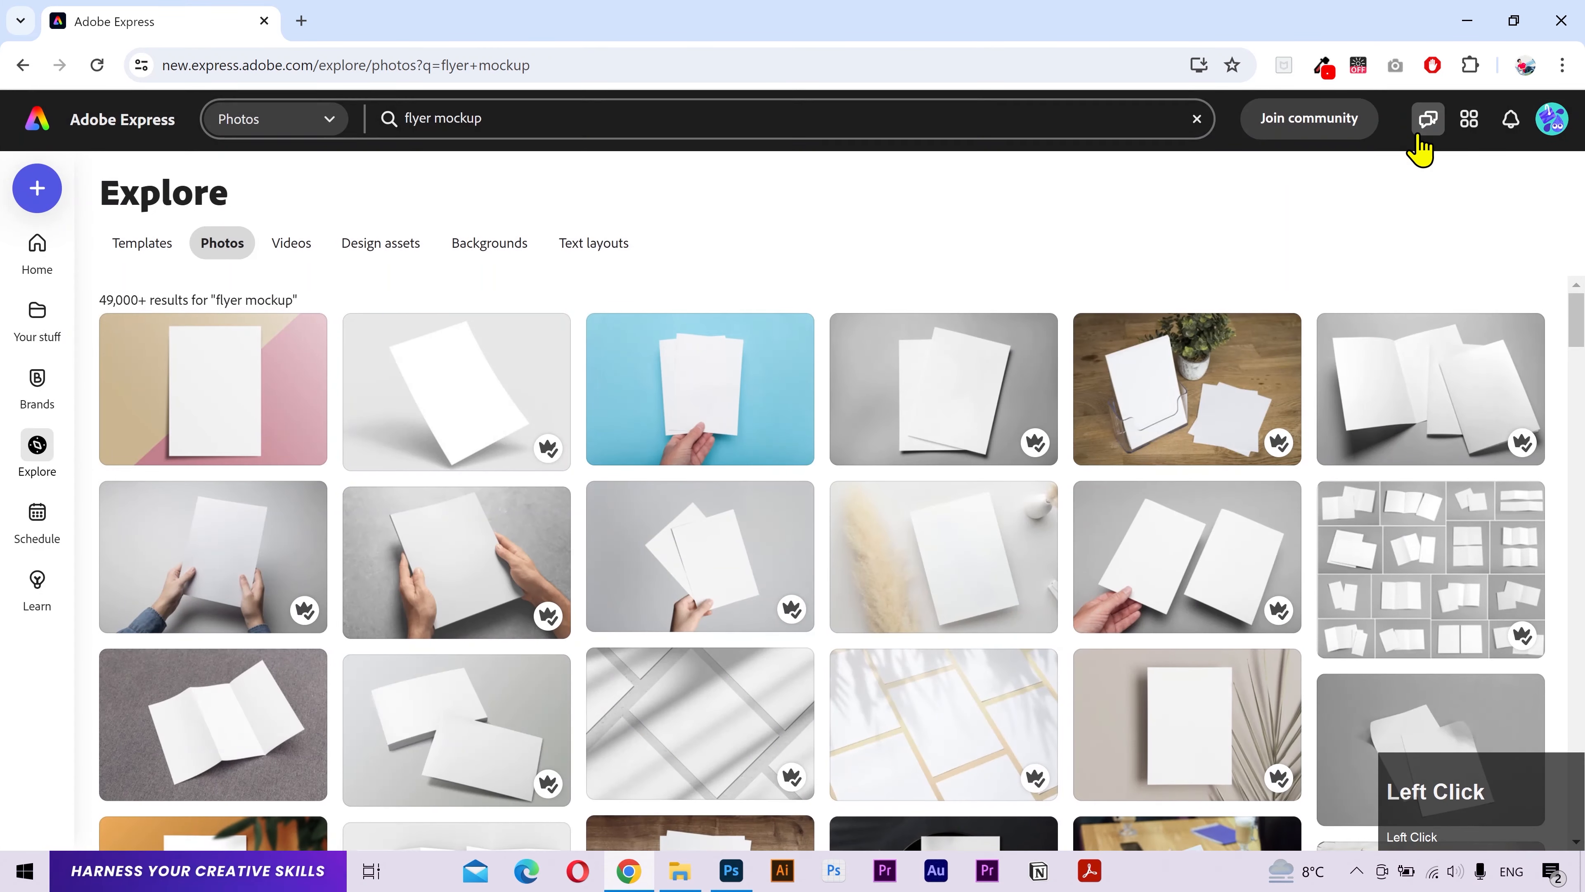
Step: Refine the photo search to "flyer with overlay mockup" and browse the results for a blank sheet with soft shadows
{"action": "left_click", "coordinate": [435, 118]}
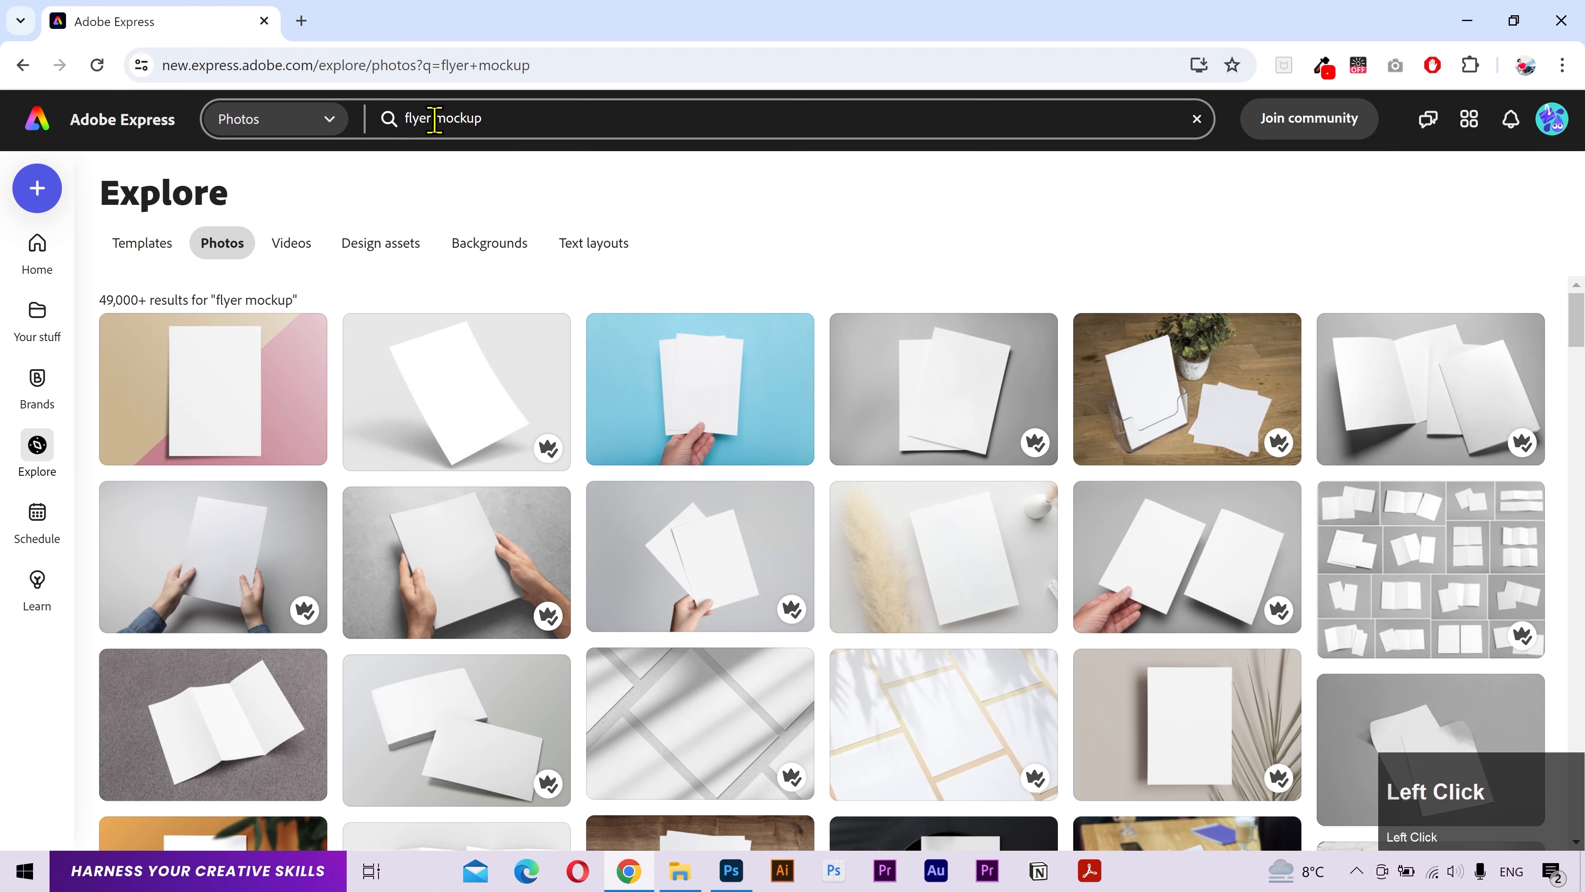
{"action": "type", "text": "with overlay"}
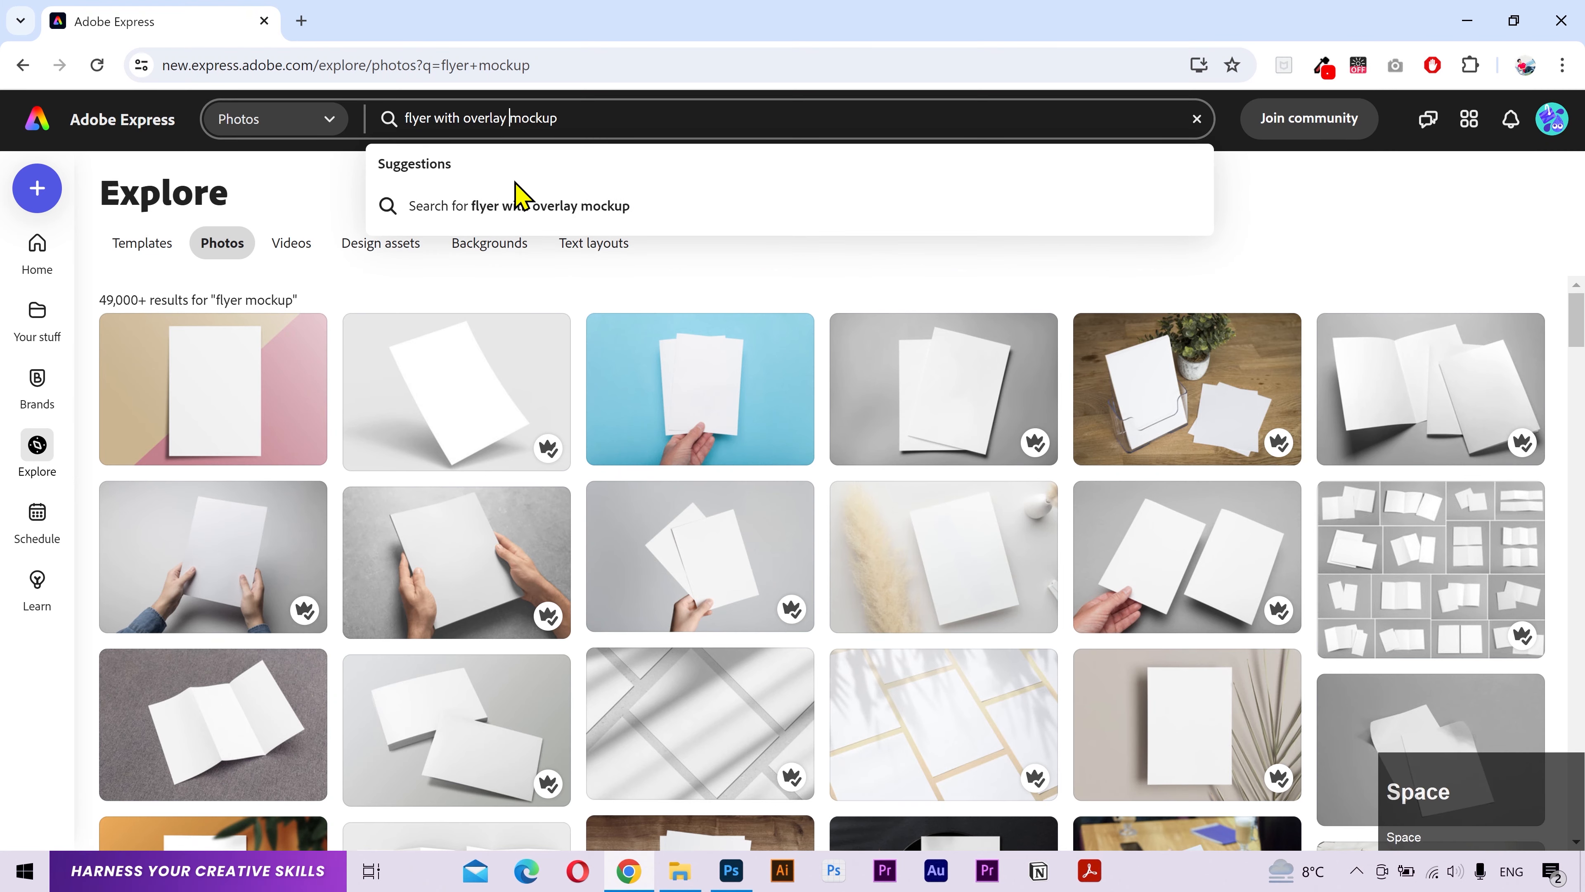
{"action": "left_click", "coordinate": [517, 205]}
{"action": "scroll", "coordinate": [772, 430], "scroll_direction": "down", "scroll_amount": 3}
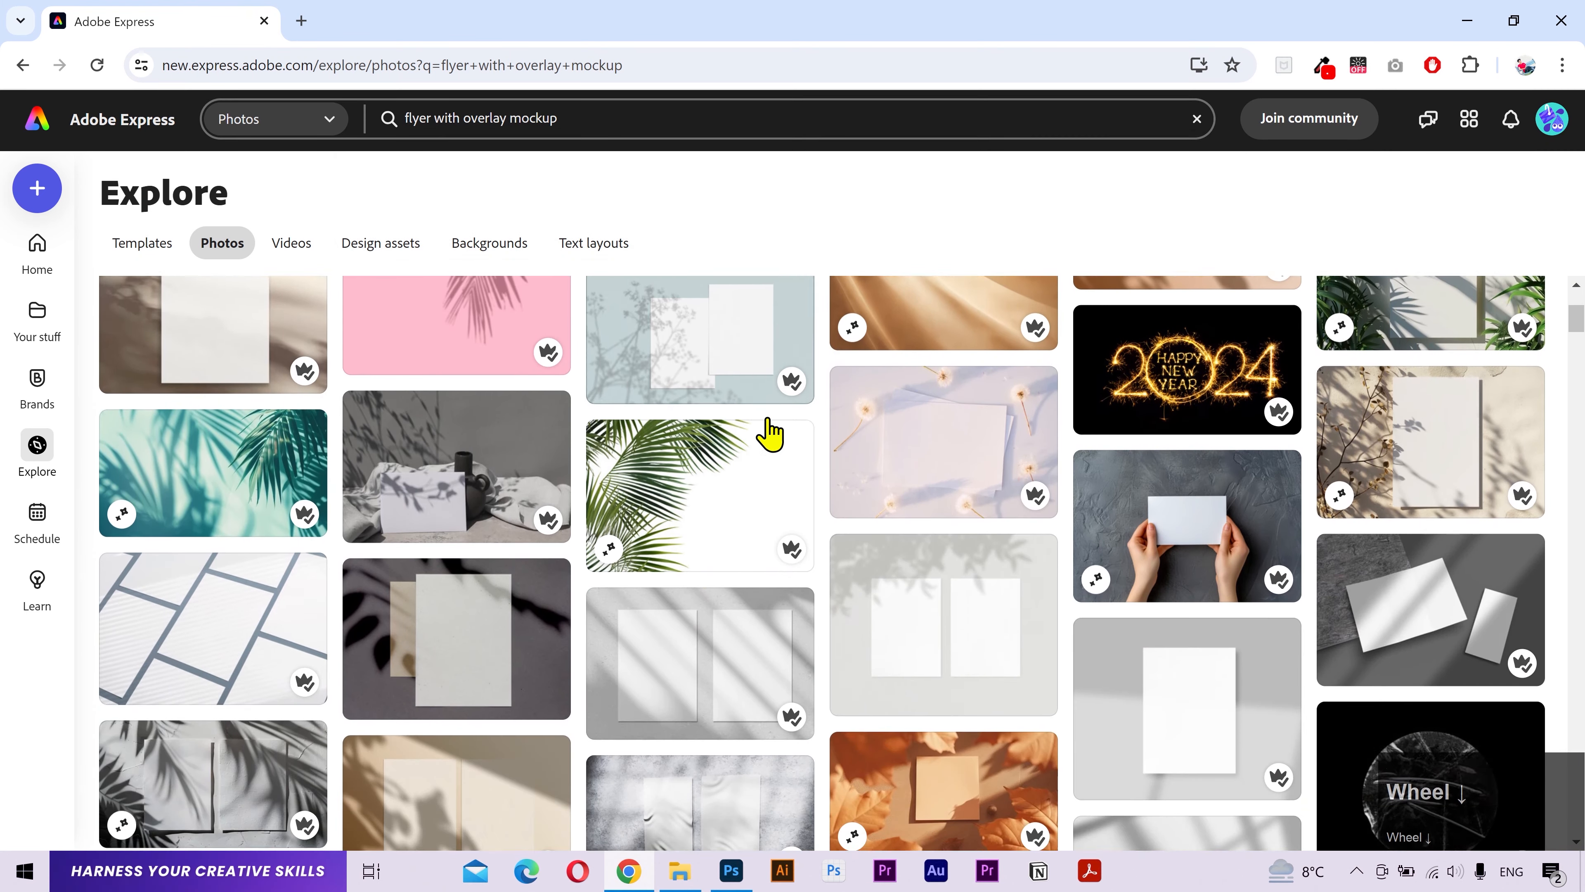
{"action": "scroll", "coordinate": [772, 431], "scroll_direction": "down", "scroll_amount": 10}
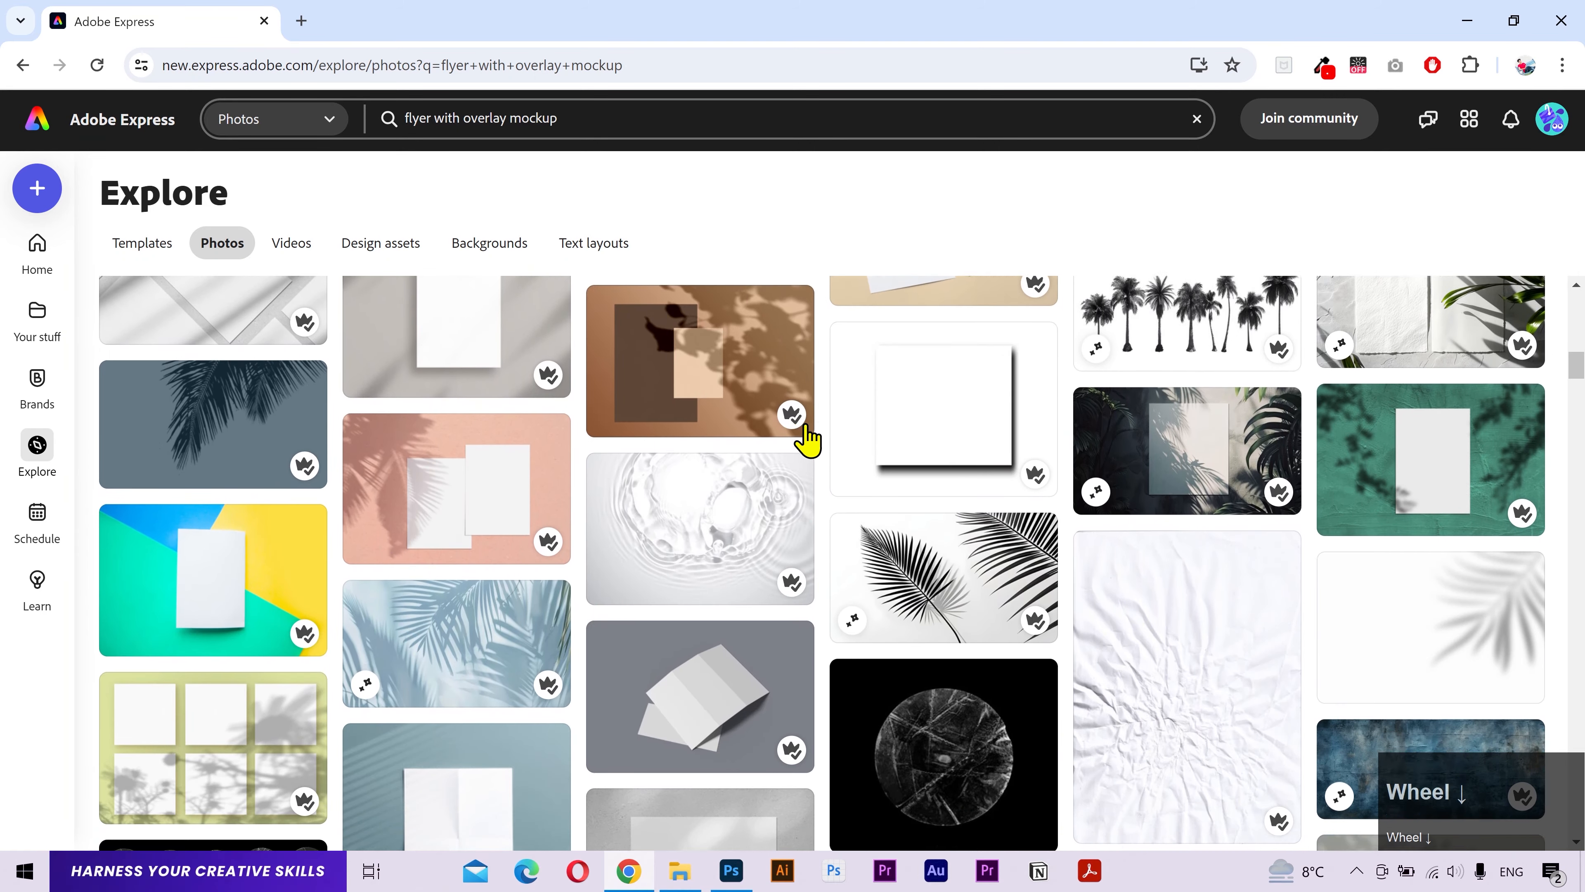
{"action": "scroll", "coordinate": [807, 440], "scroll_direction": "down", "scroll_amount": 10}
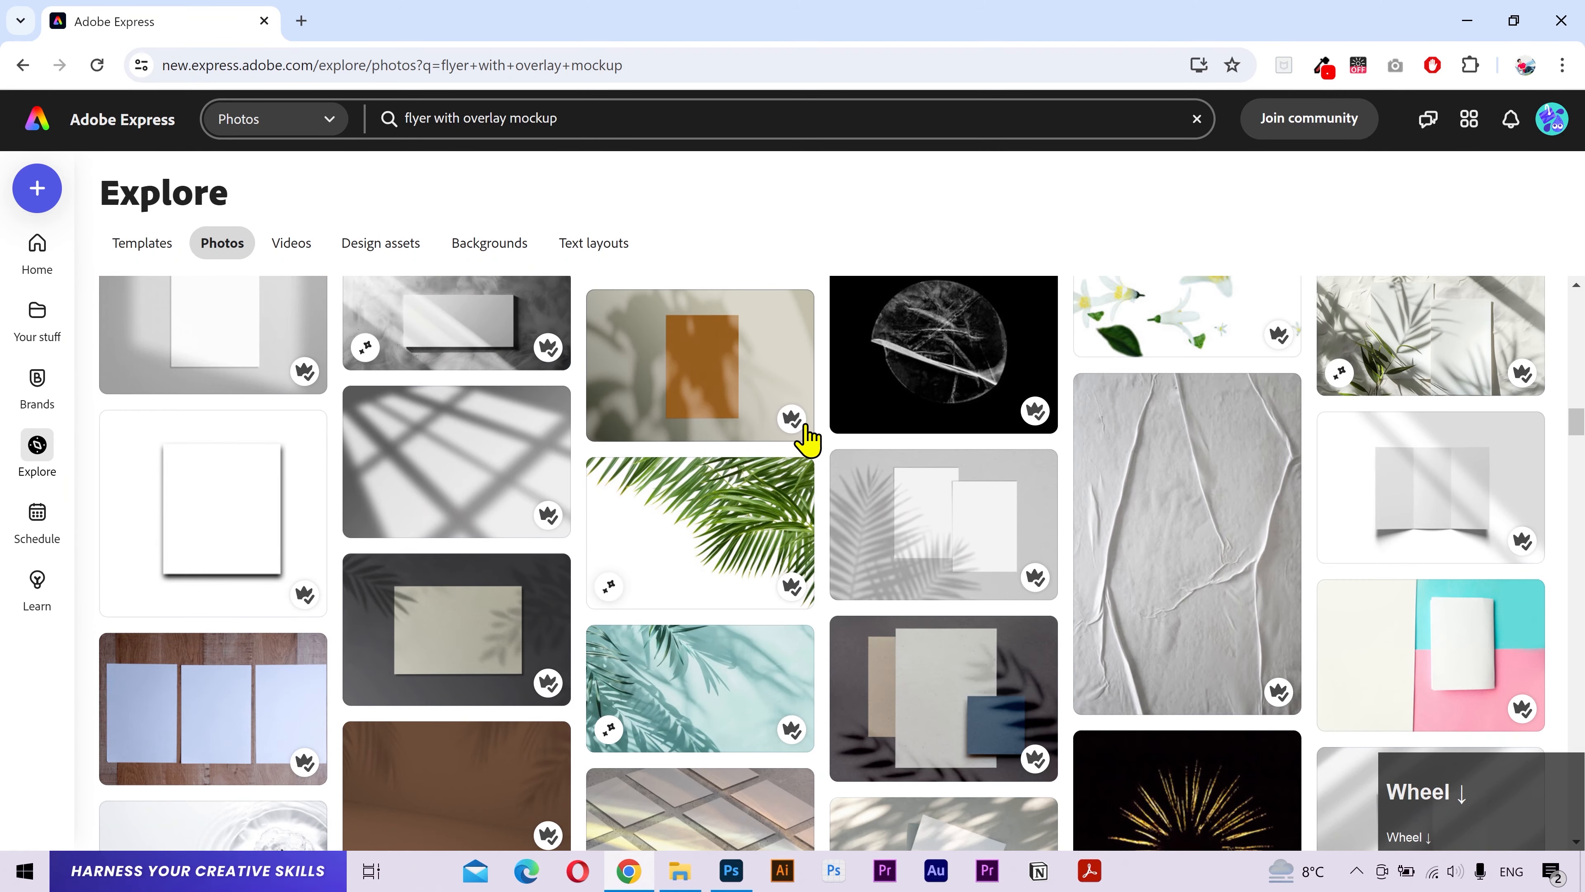
{"action": "scroll", "coordinate": [807, 440], "scroll_direction": "down", "scroll_amount": 5}
Step: Create a new design from the blank folded poster flyer photo with soft shadows and light overlay
{"action": "left_click", "coordinate": [1446, 553]}
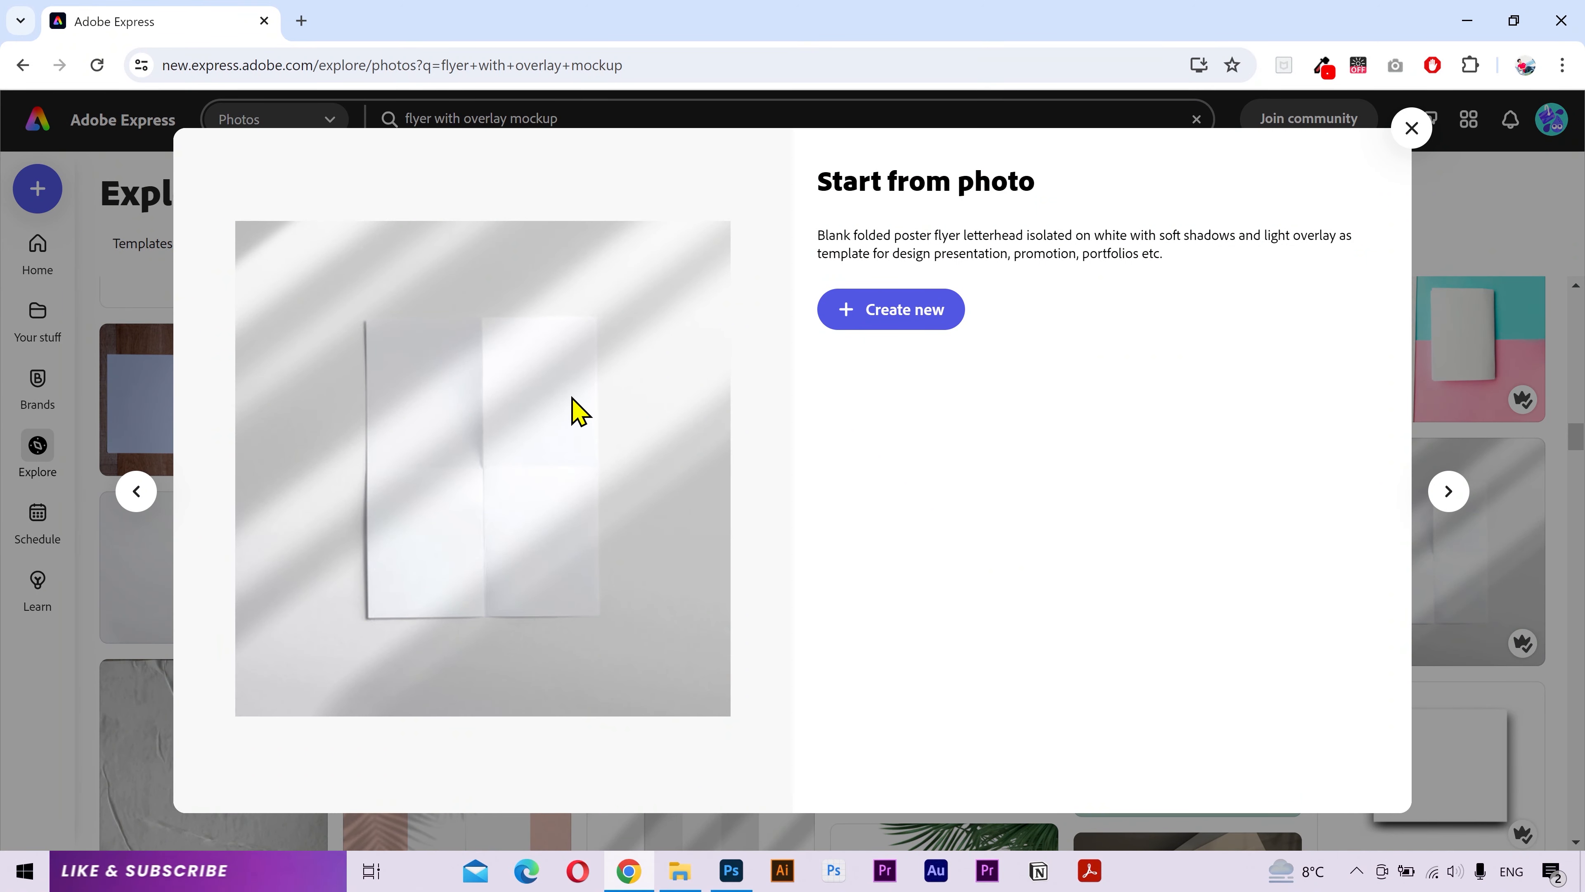
{"action": "left_click", "coordinate": [936, 315]}
{"action": "left_click", "coordinate": [992, 446]}
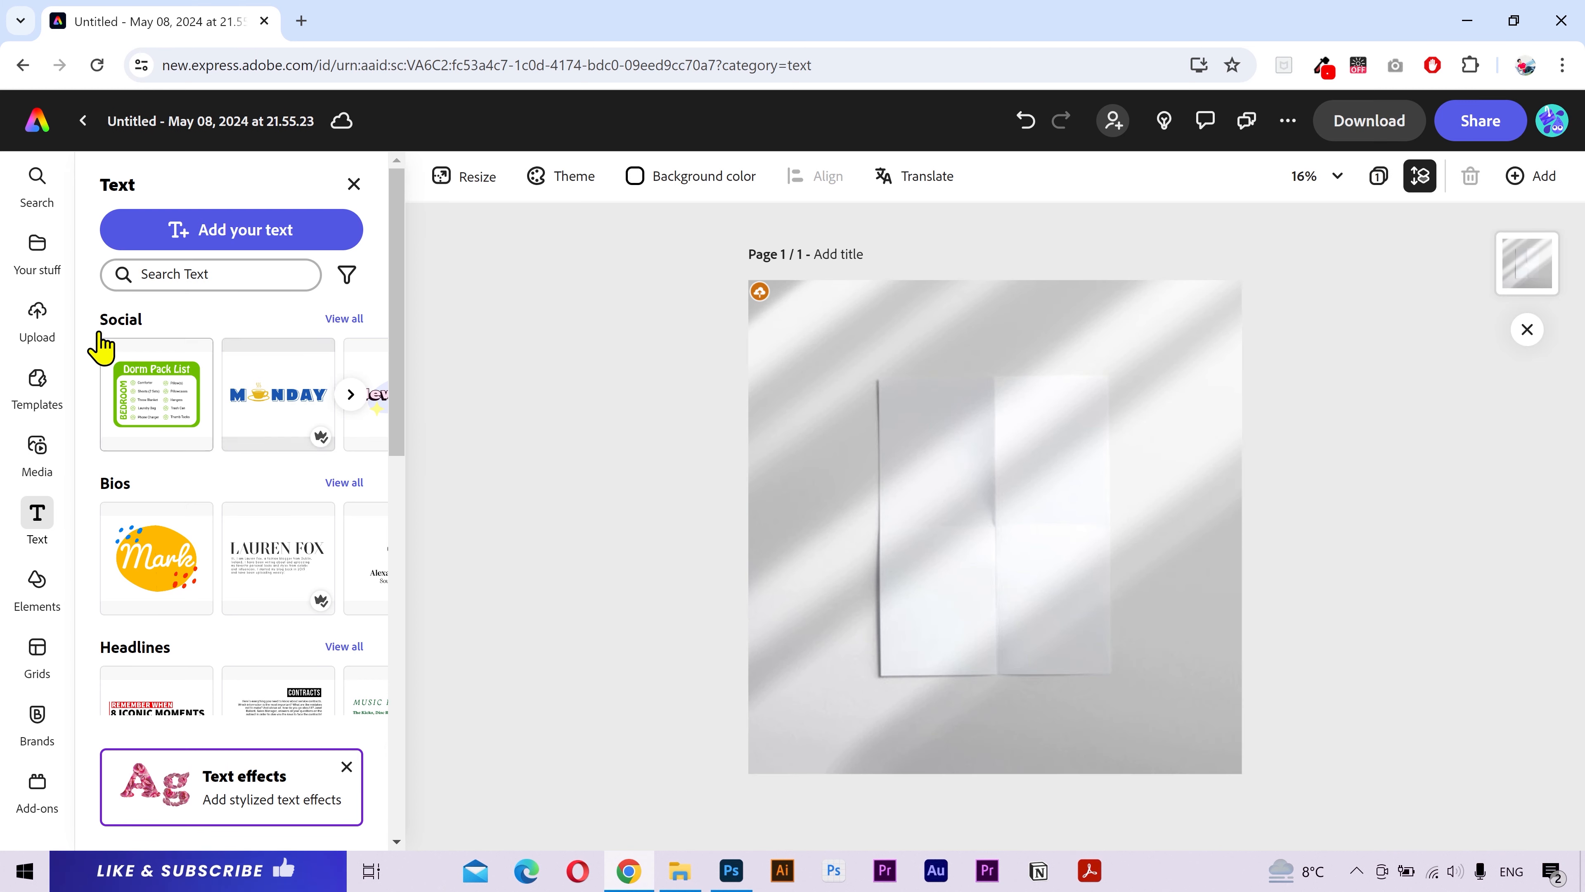
Step: Add the third page of the saved "We Create Ecommerce Websites" design to the page as an image
{"action": "left_click", "coordinate": [38, 250]}
{"action": "scroll", "coordinate": [240, 485], "scroll_direction": "down", "scroll_amount": 10}
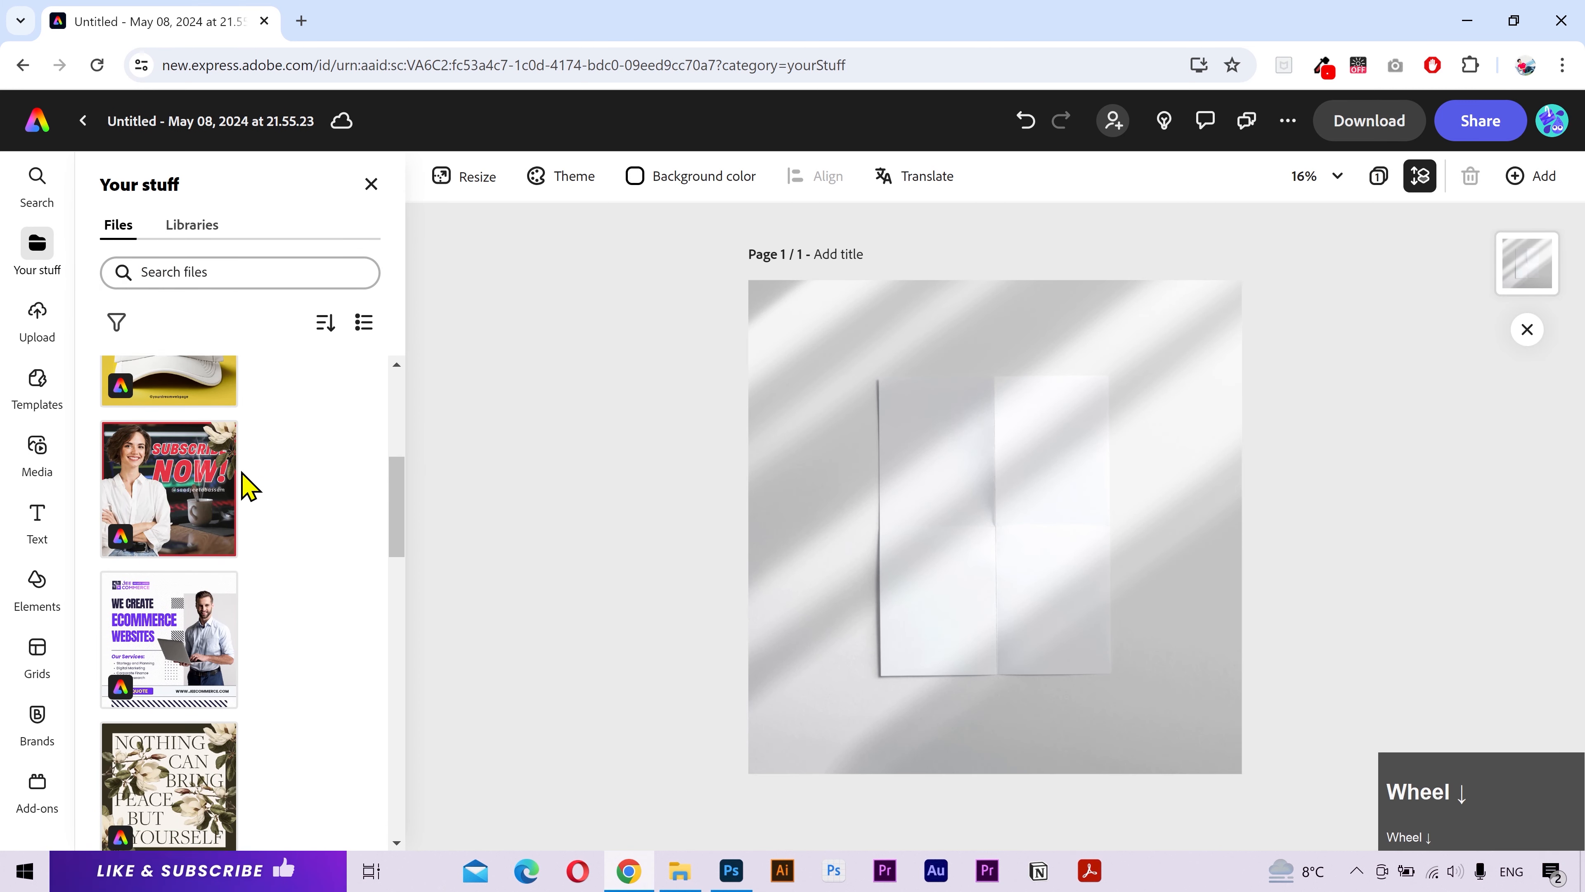
{"action": "scroll", "coordinate": [331, 503], "scroll_direction": "up", "scroll_amount": 1}
{"action": "scroll", "coordinate": [331, 503], "scroll_direction": "up", "scroll_amount": 3}
{"action": "left_click", "coordinate": [174, 659]}
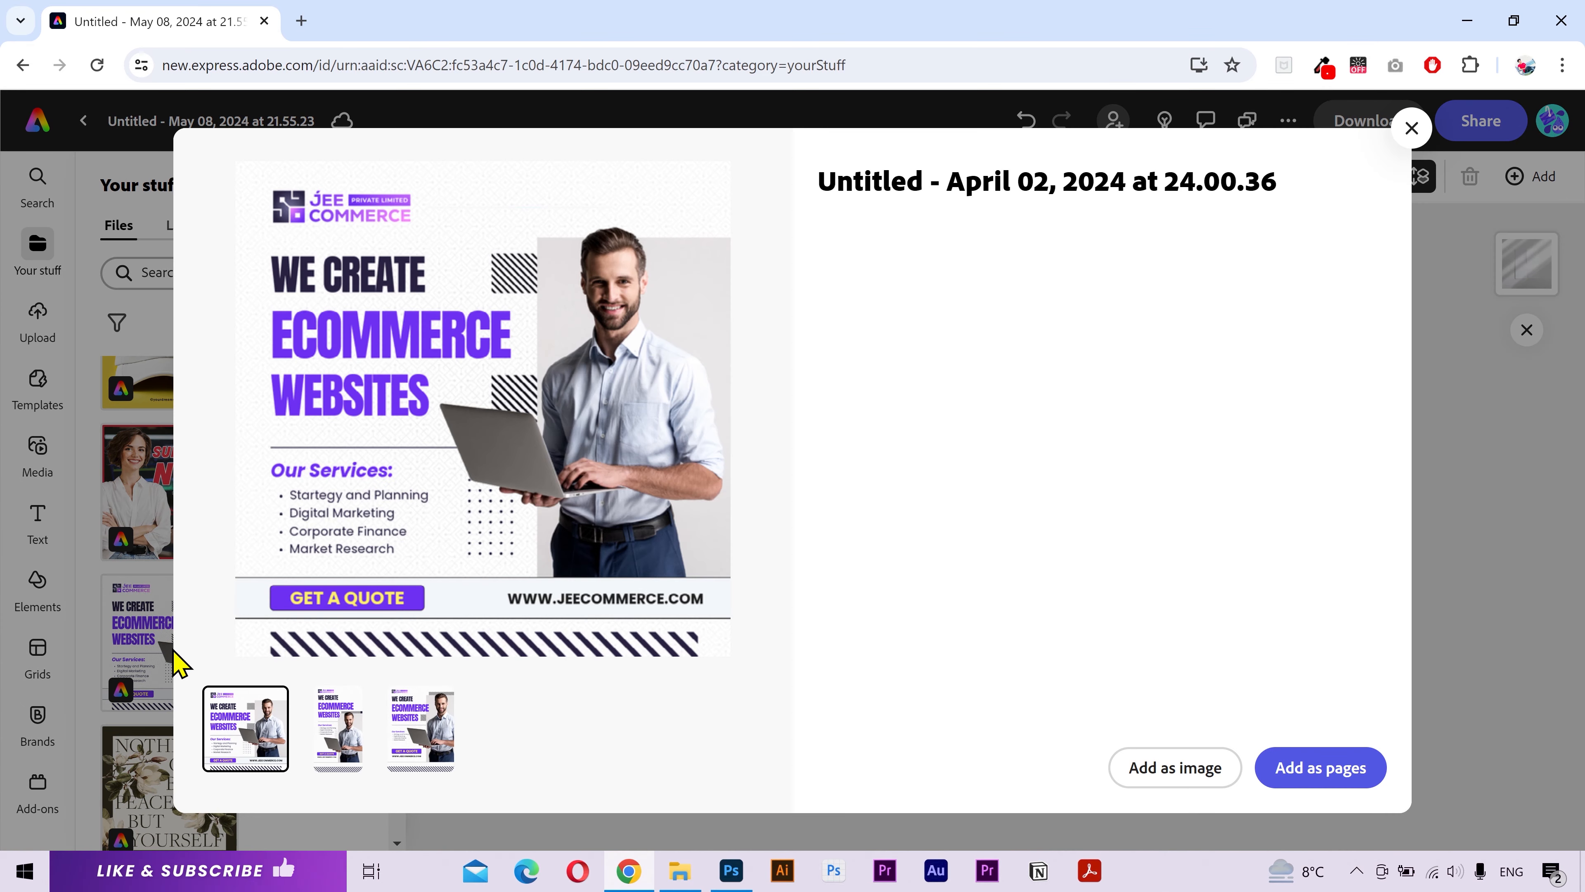
{"action": "left_click", "coordinate": [339, 731]}
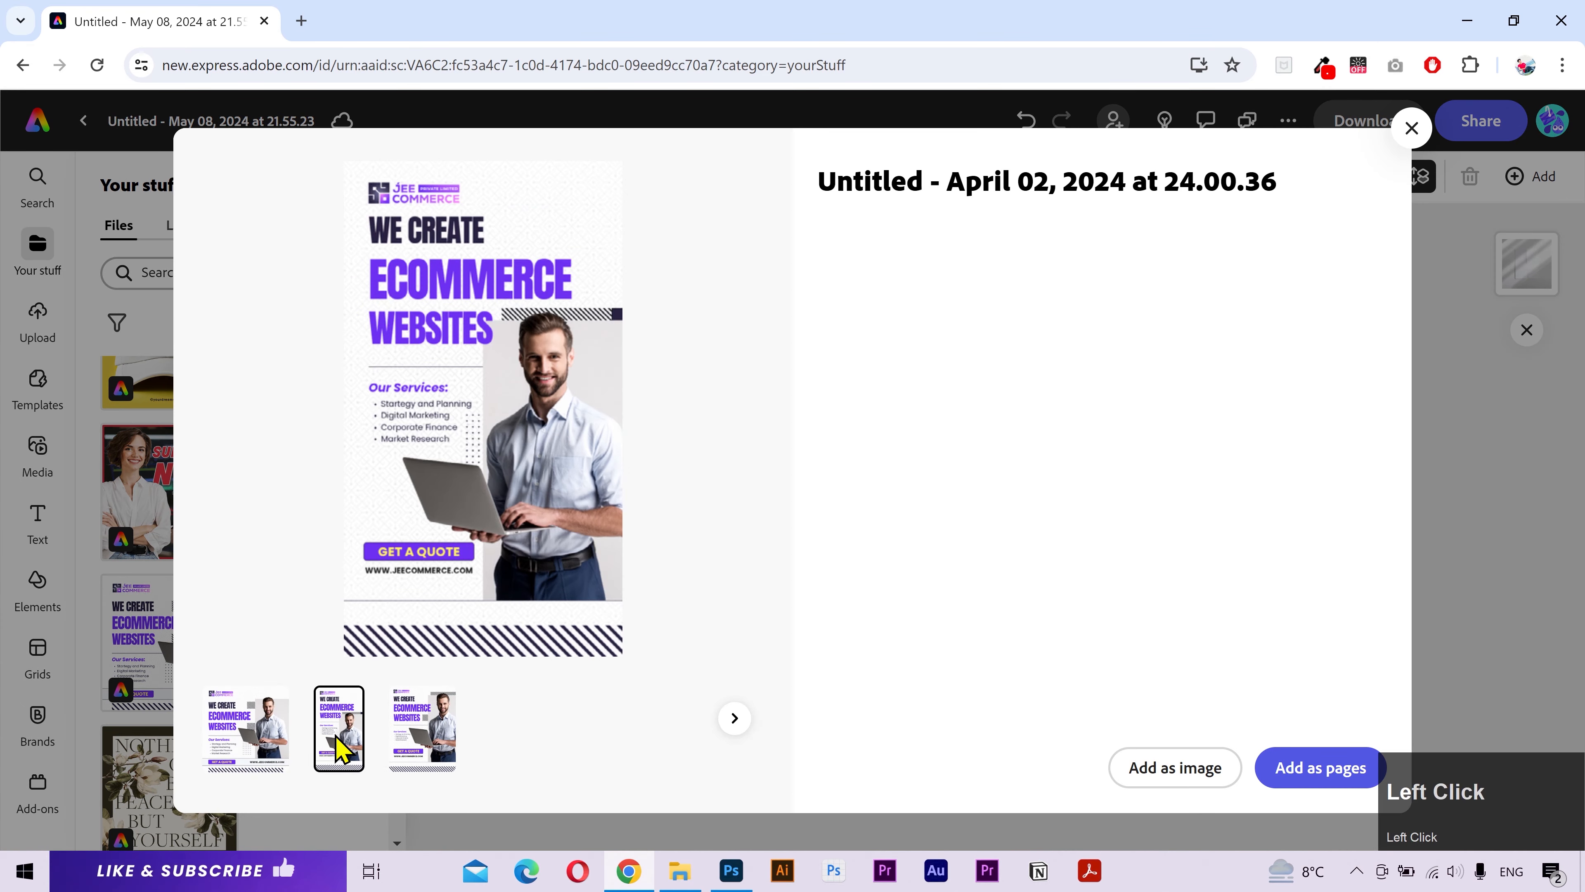
{"action": "left_click", "coordinate": [431, 749]}
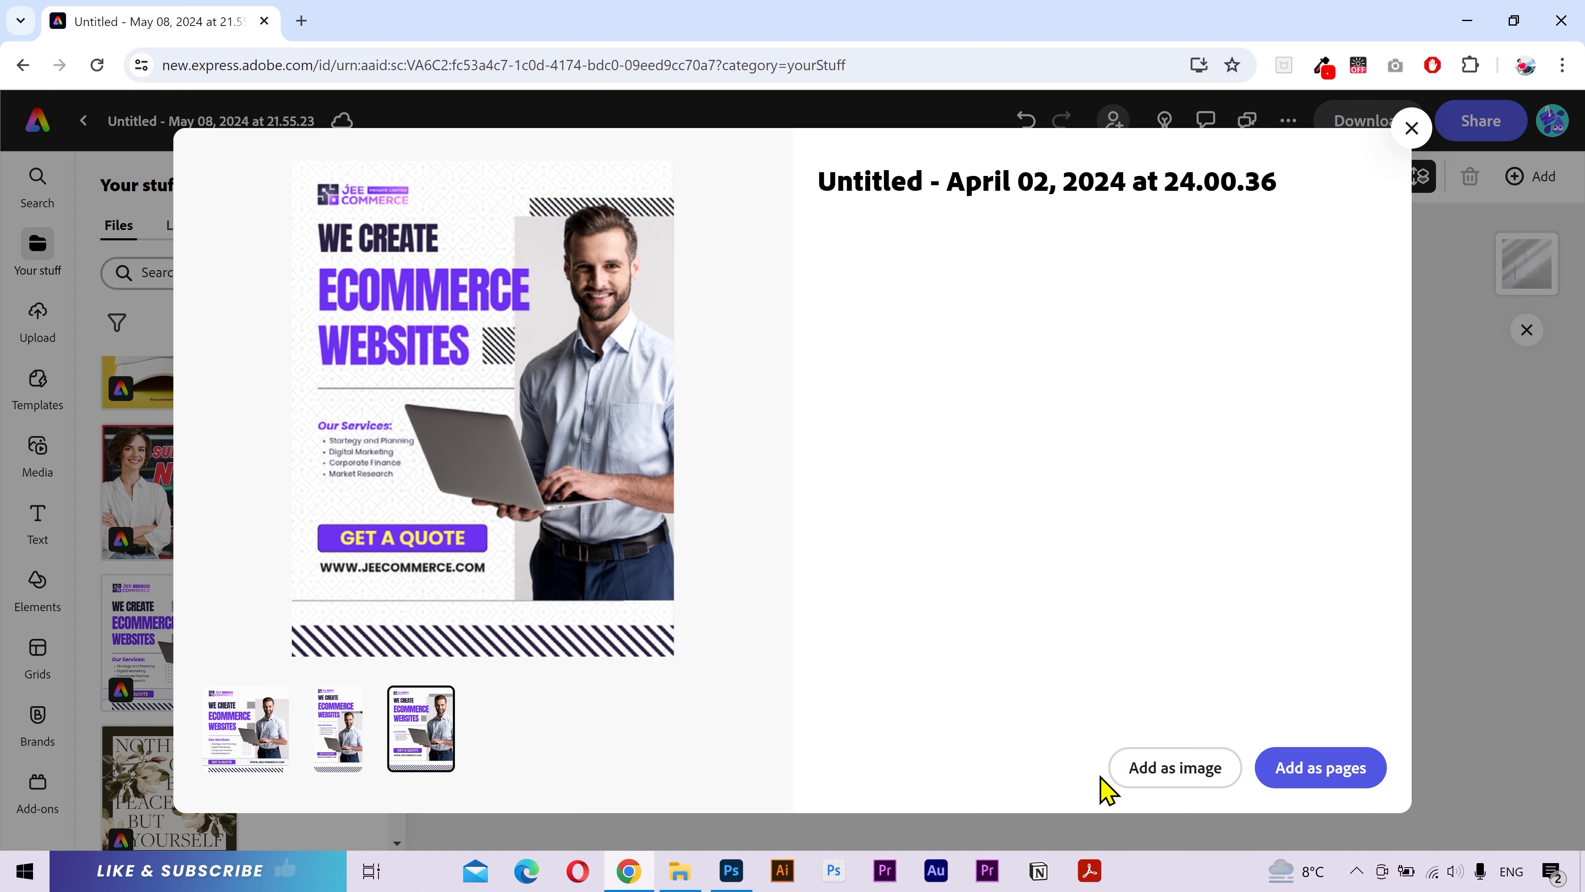
{"action": "left_click", "coordinate": [1182, 774]}
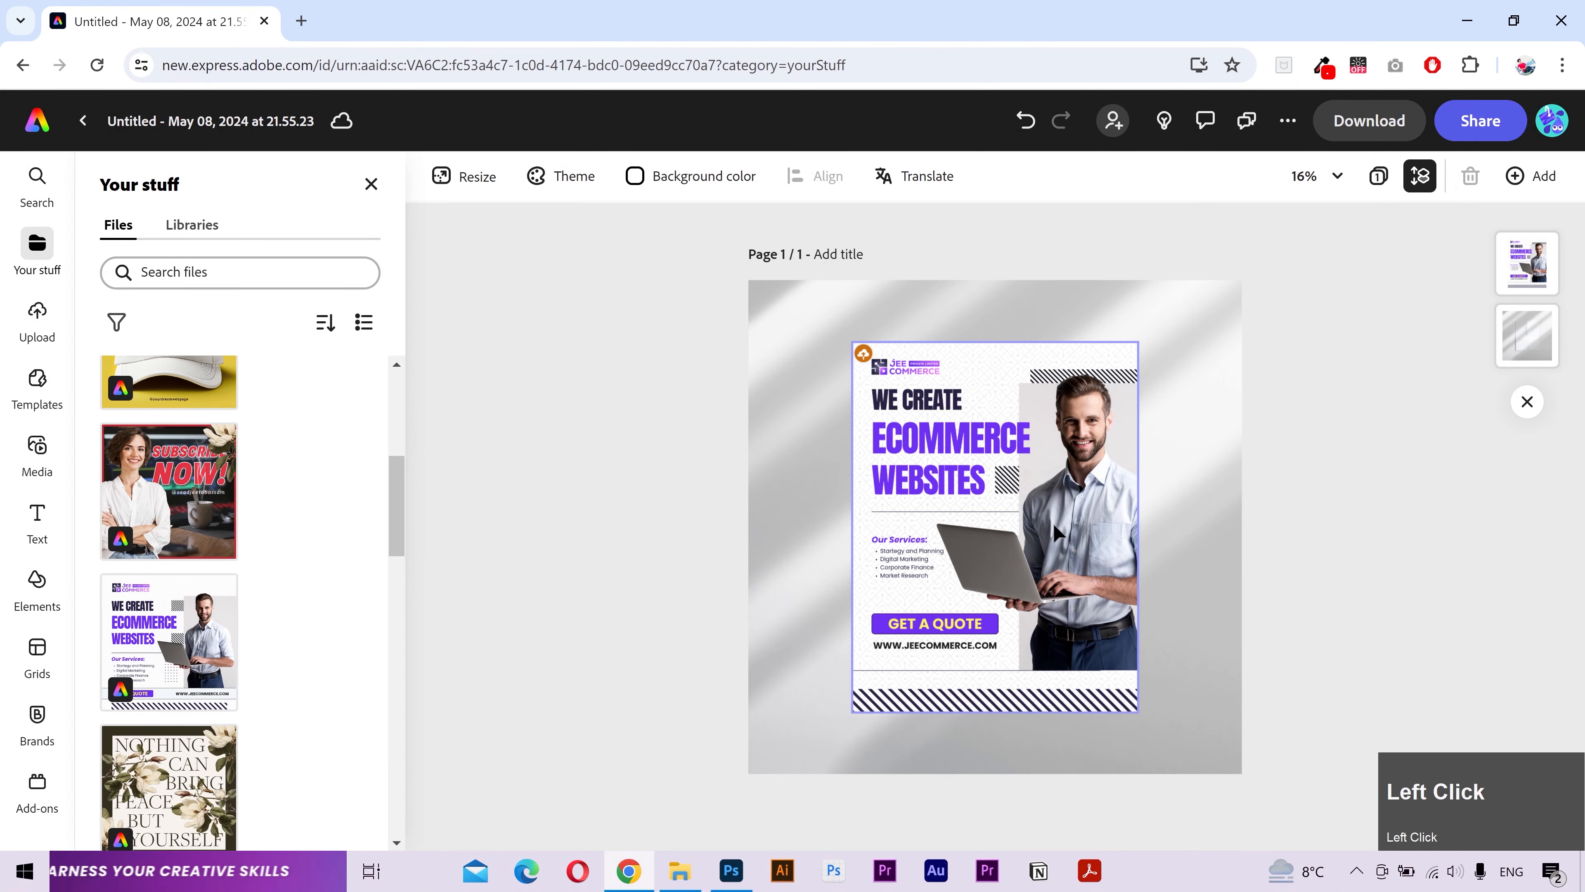
Step: Scale down the ecommerce flyer image and move it onto the blank folded sheet
{"action": "left_click_drag", "start_coordinate": [1138, 342], "coordinate": [1100, 418]}
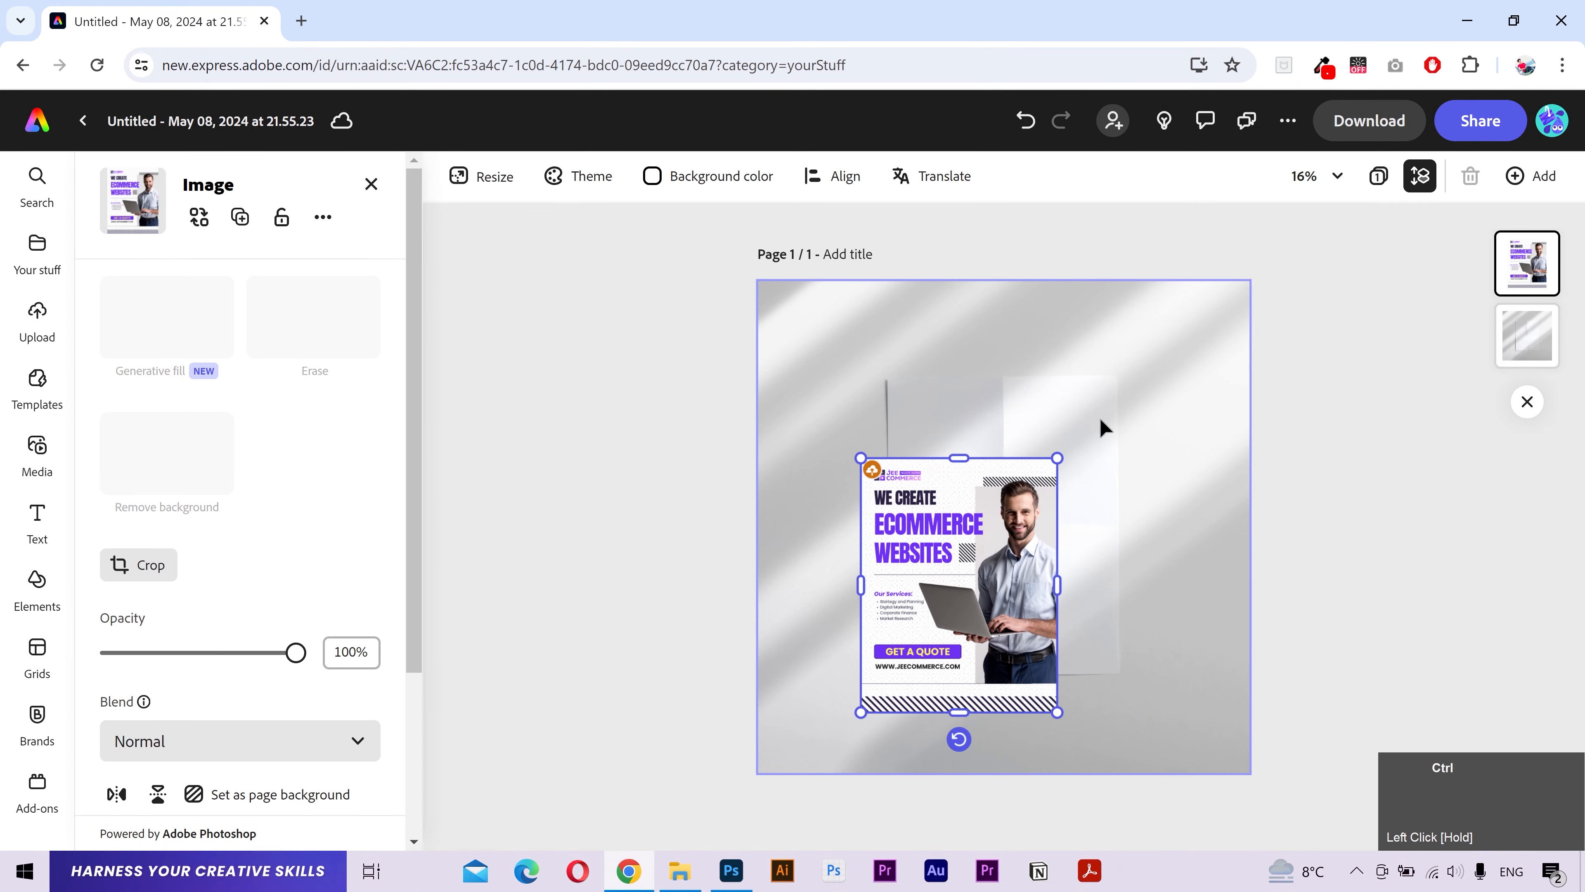
{"action": "scroll", "coordinate": [1099, 418], "scroll_direction": "up", "scroll_amount": 3}
{"action": "left_click_drag", "start_coordinate": [872, 606], "coordinate": [930, 500]}
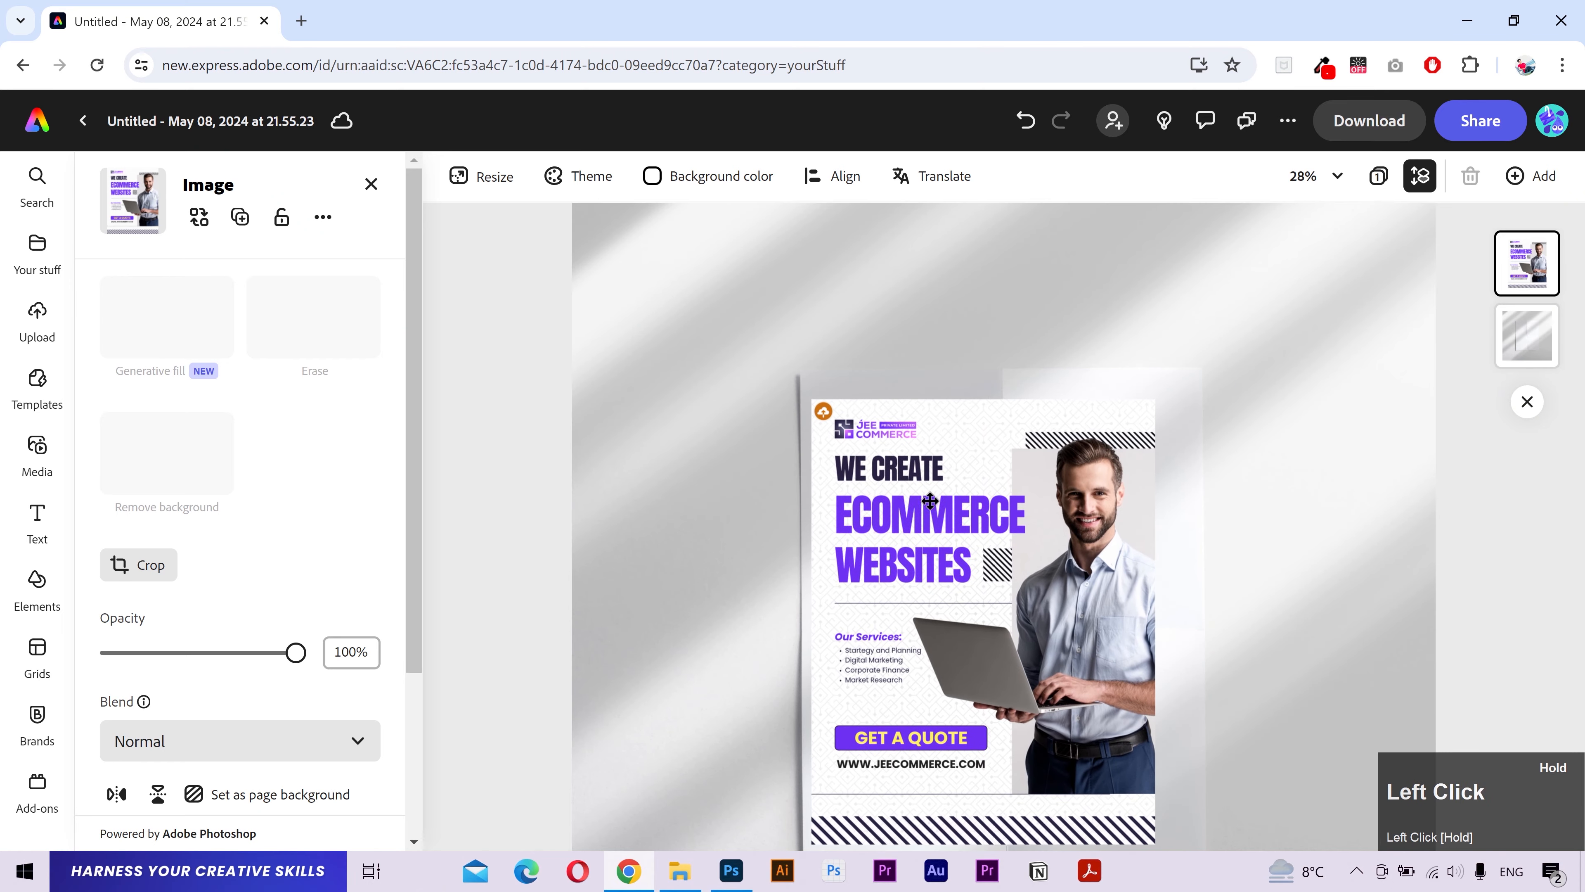
Step: Align the flyer's upper-left corner with the blank sheet and resize the flyer from its lower-right corner to cover the paper
{"action": "scroll", "coordinate": [774, 399], "scroll_direction": "up", "scroll_amount": 8}
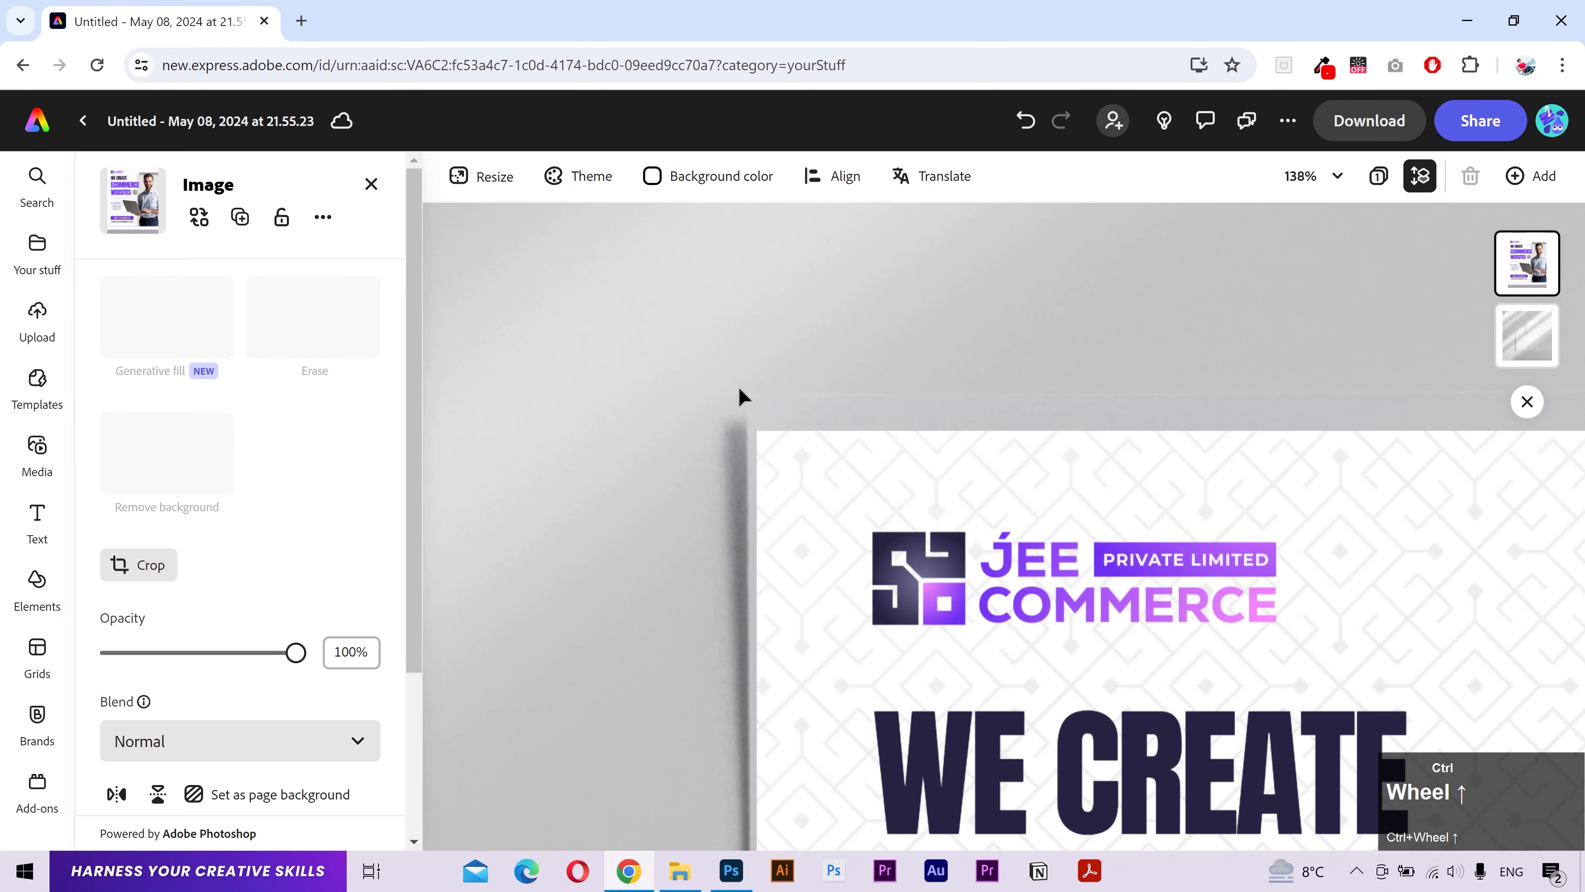
{"action": "scroll", "coordinate": [738, 386], "scroll_direction": "up", "scroll_amount": 5}
{"action": "left_click_drag", "start_coordinate": [920, 596], "coordinate": [895, 510]}
{"action": "scroll", "coordinate": [1280, 666], "scroll_direction": "down", "scroll_amount": 5}
{"action": "left_click_drag", "start_coordinate": [1192, 677], "coordinate": [1214, 703]}
{"action": "scroll", "coordinate": [981, 481], "scroll_direction": "down", "scroll_amount": 6}
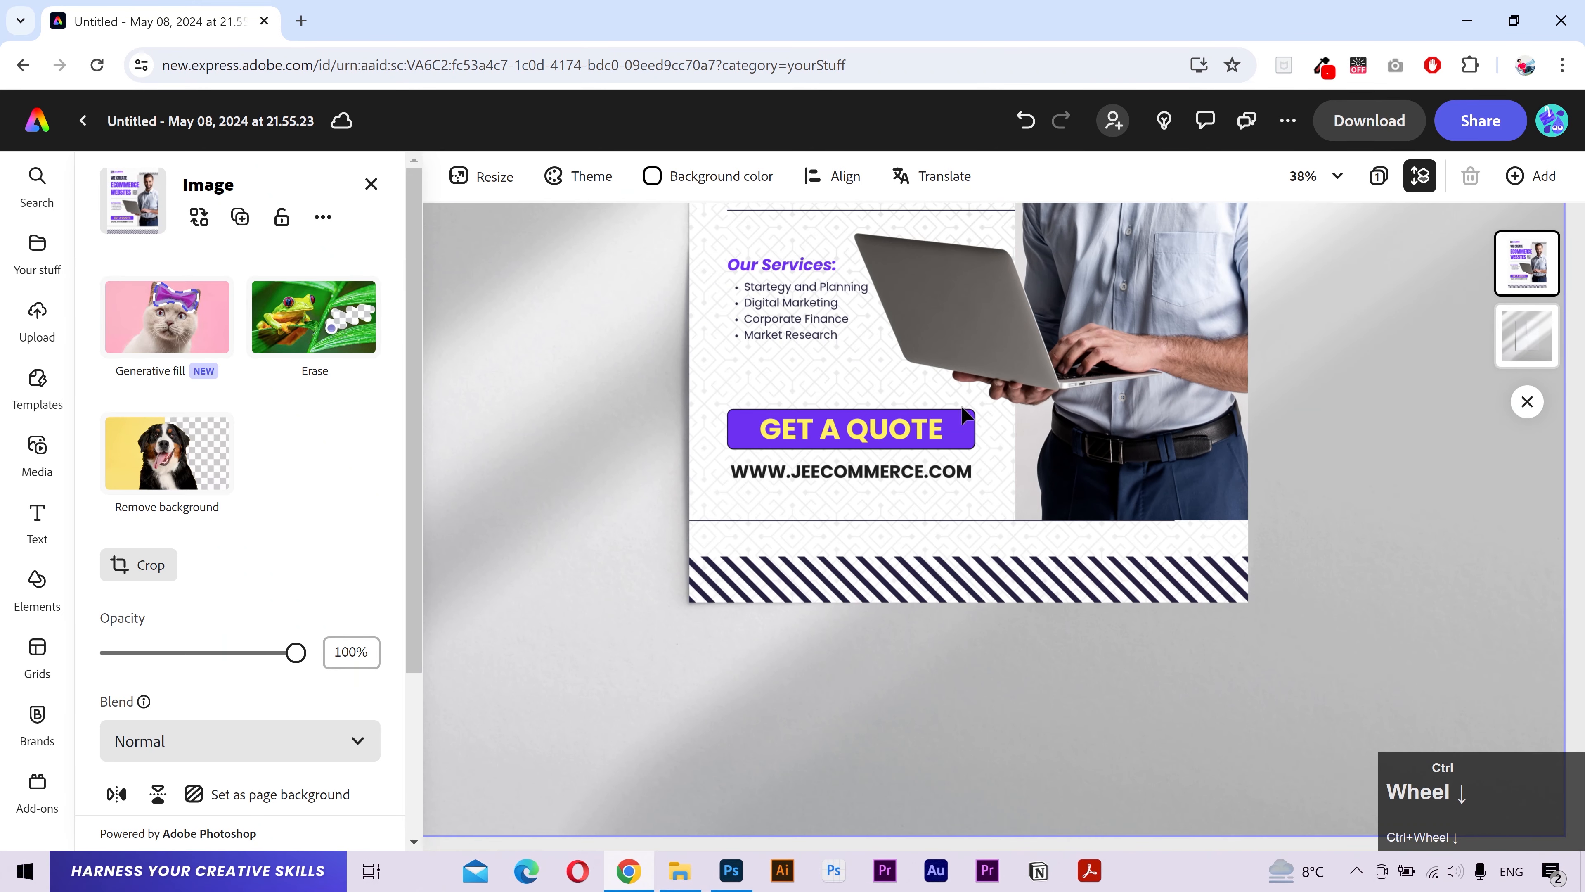
{"action": "scroll", "coordinate": [965, 346], "scroll_direction": "up", "scroll_amount": 1}
{"action": "scroll", "coordinate": [965, 343], "scroll_direction": "up", "scroll_amount": 2}
{"action": "scroll", "coordinate": [1124, 429], "scroll_direction": "down", "scroll_amount": 3}
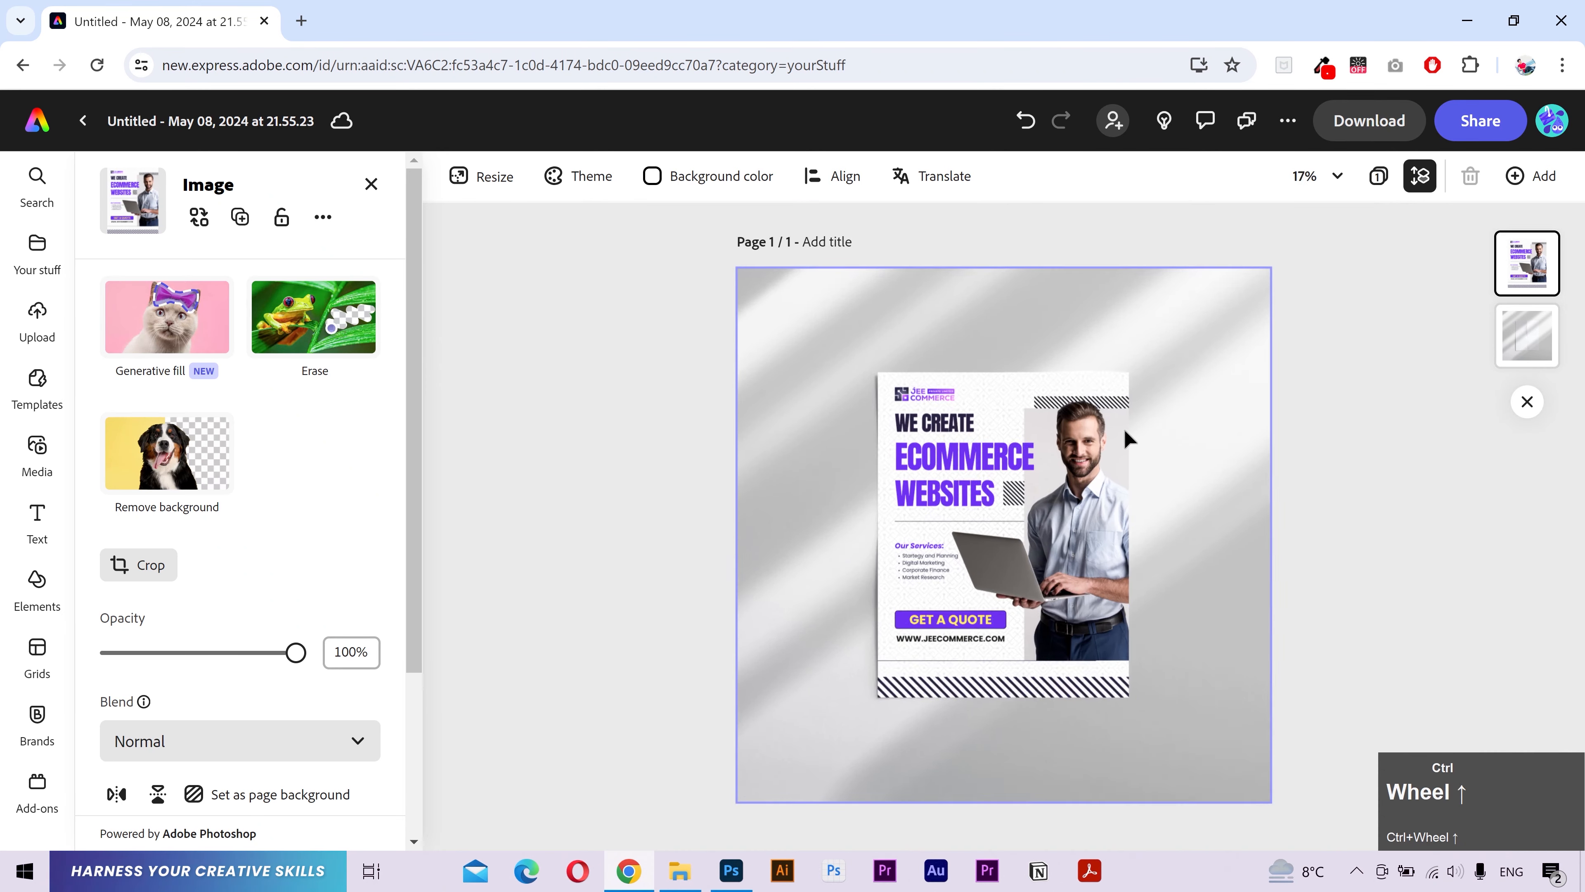
{"action": "scroll", "coordinate": [1166, 537], "scroll_direction": "up", "scroll_amount": 1}
{"action": "left_click", "coordinate": [1361, 466]}
Step: Duplicate the folded-paper background photo, bring the copy above the flyer, and align it exactly with the page
{"action": "scroll", "coordinate": [1021, 360], "scroll_direction": "up", "scroll_amount": 2}
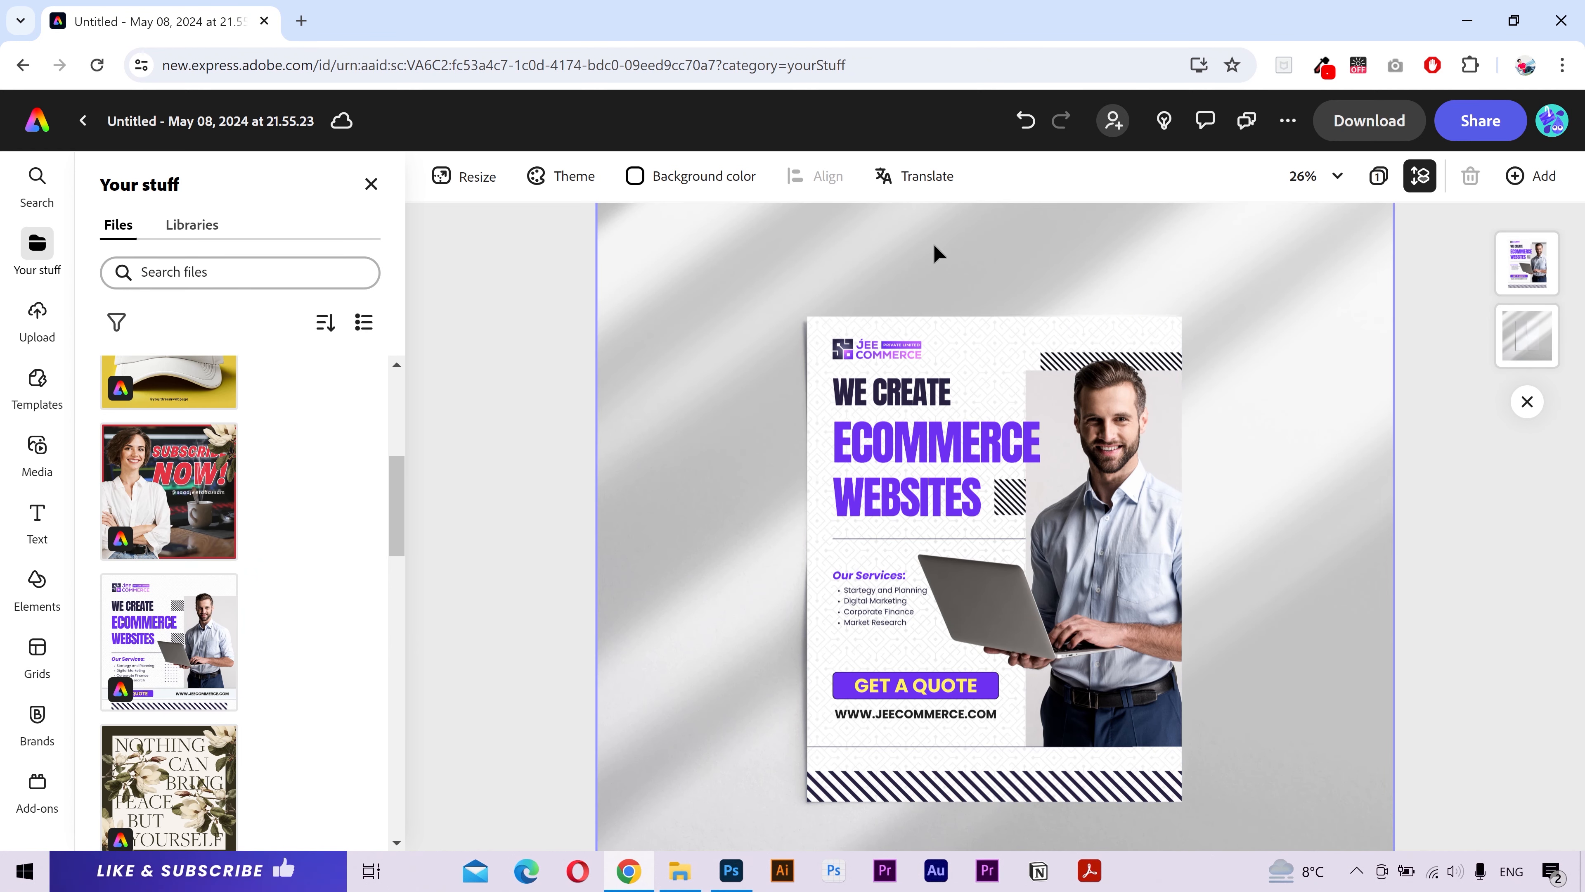
{"action": "scroll", "coordinate": [701, 690], "scroll_direction": "down", "scroll_amount": 2}
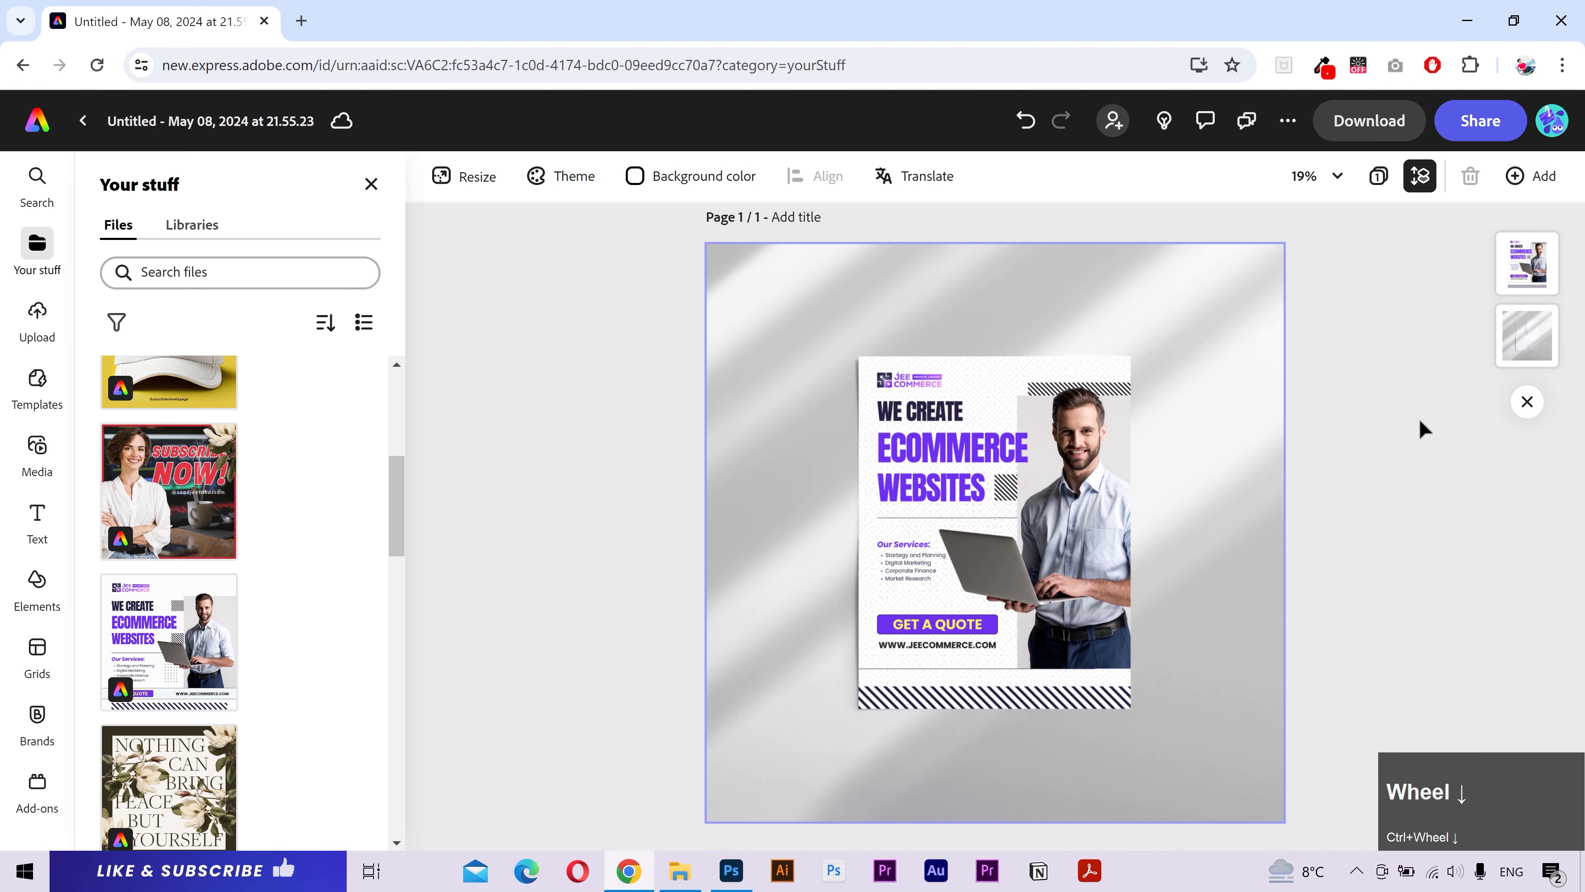
{"action": "left_click", "coordinate": [1527, 334]}
{"action": "right_click", "coordinate": [1242, 384]}
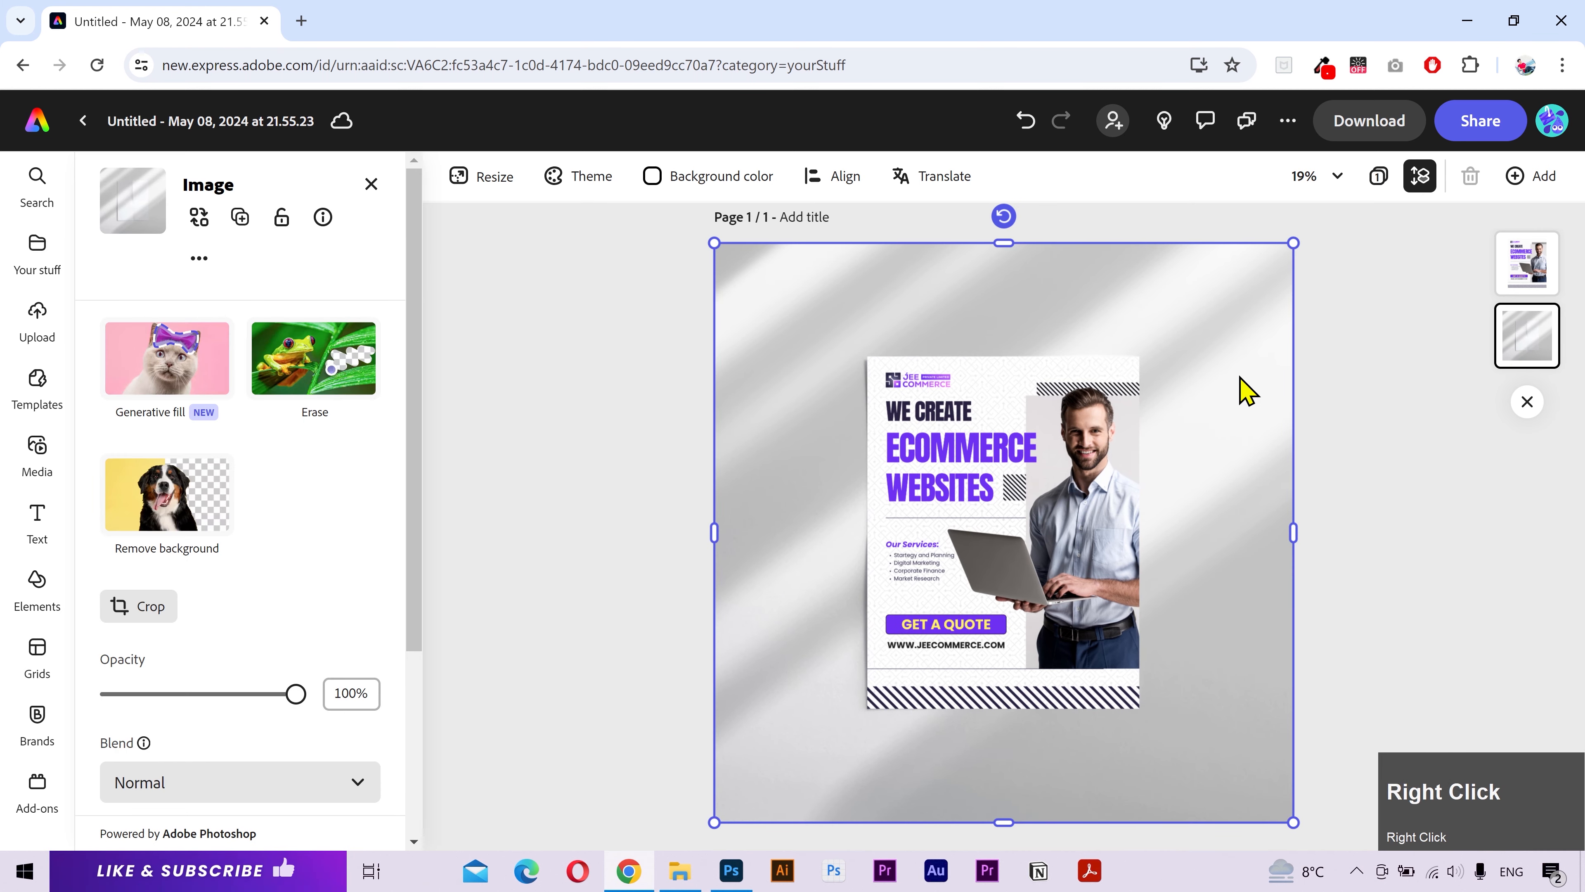
{"action": "left_click", "coordinate": [1255, 507]}
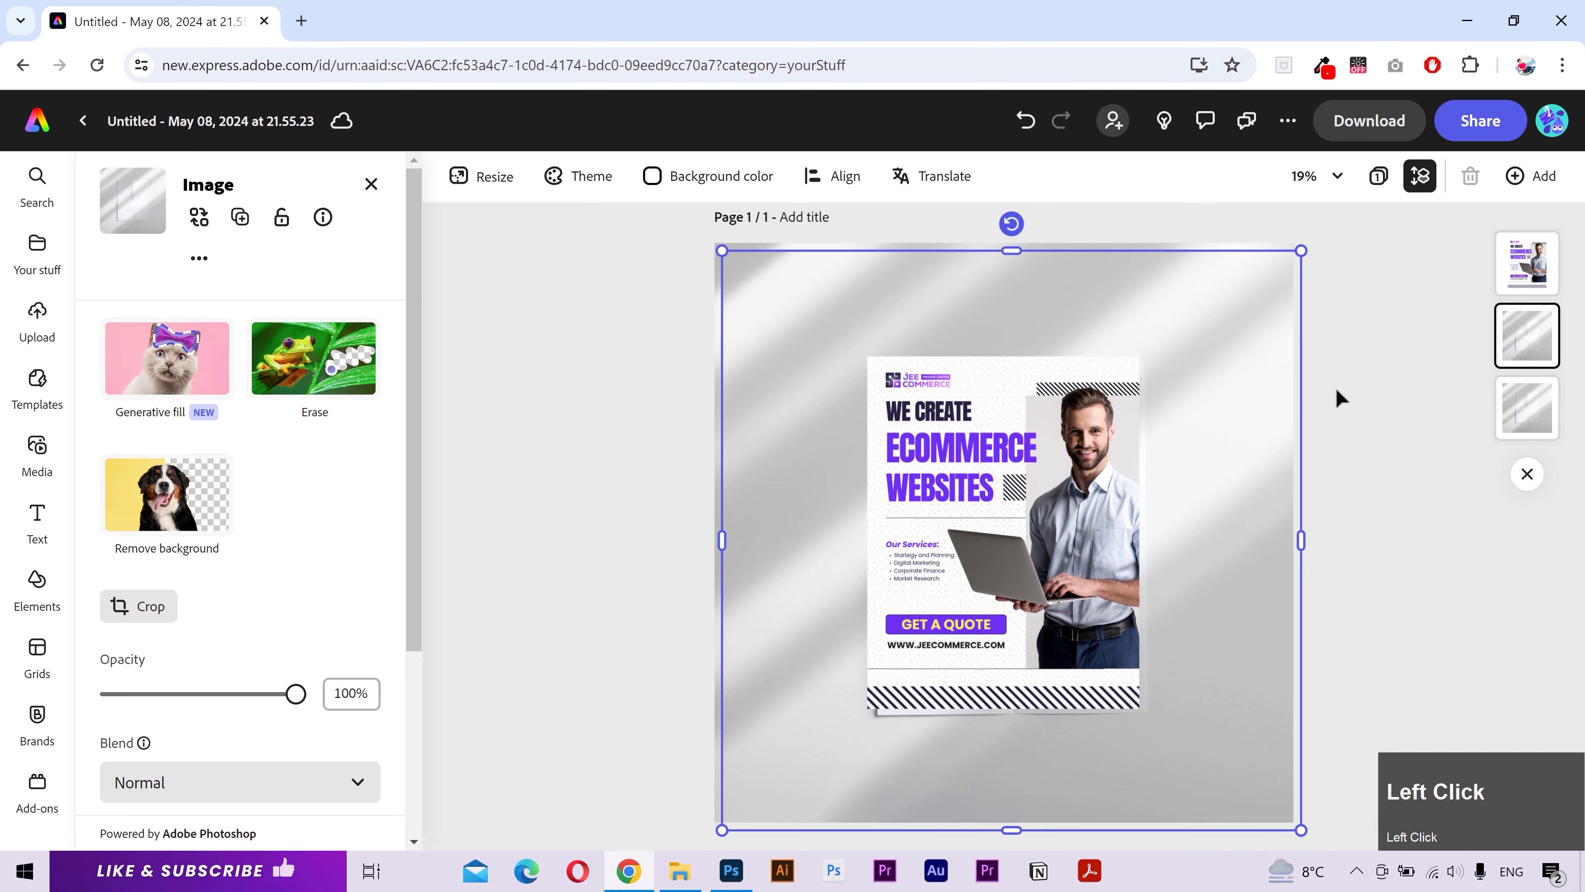
{"action": "left_click_drag", "start_coordinate": [1517, 312], "coordinate": [1520, 243]}
{"action": "left_click_drag", "start_coordinate": [1027, 453], "coordinate": [1022, 450]}
Step: Set the blend mode of the folded-paper copy above the flyer to Multiply
{"action": "scroll", "coordinate": [329, 594], "scroll_direction": "down", "scroll_amount": 4}
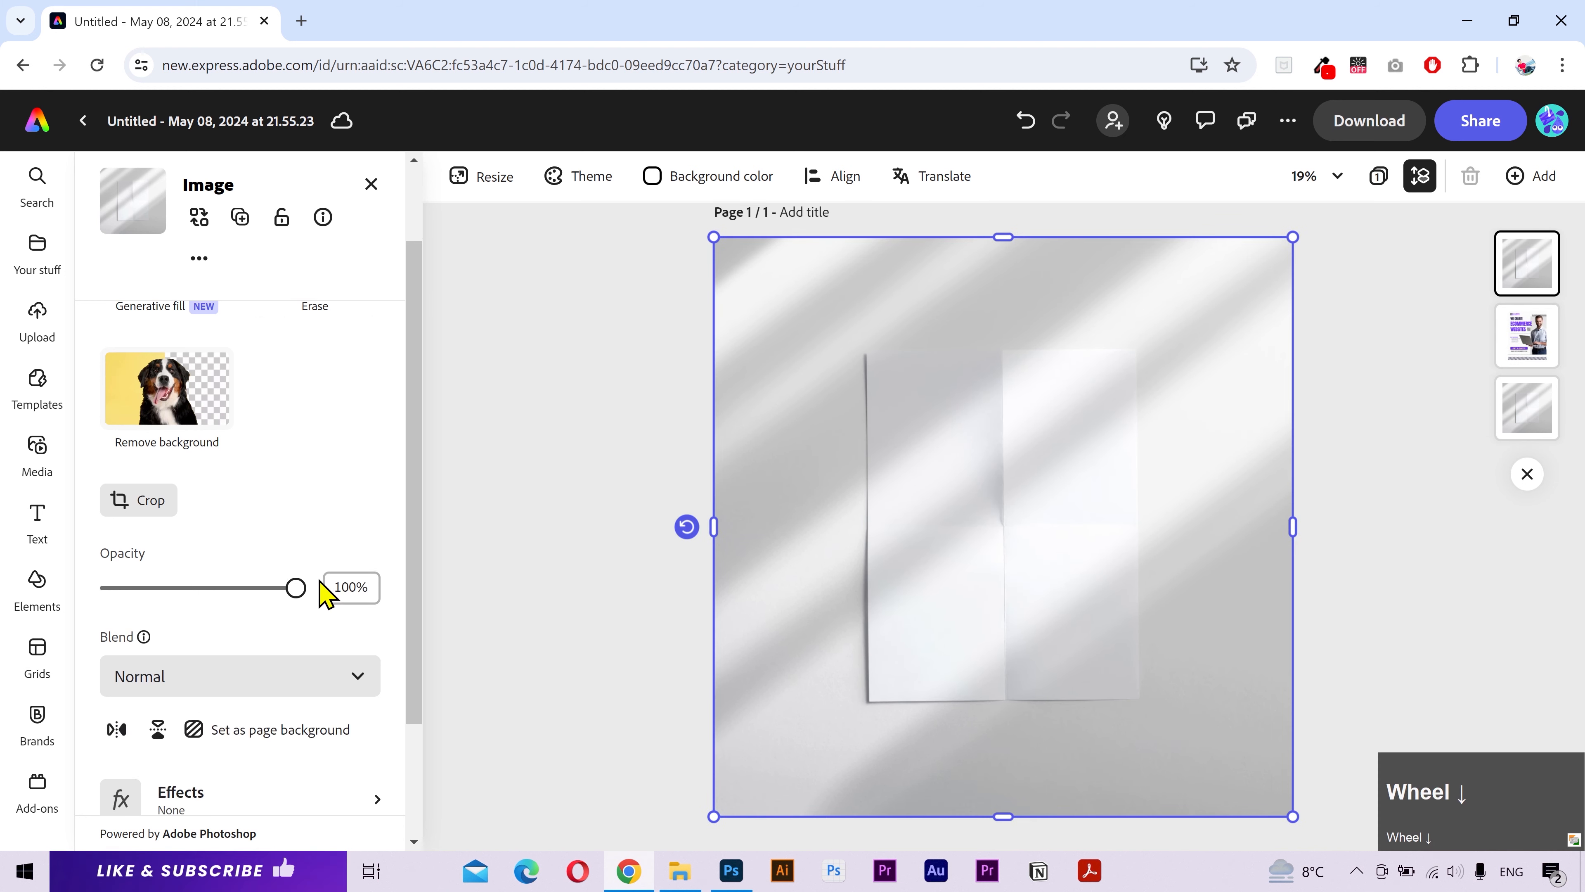
{"action": "left_click", "coordinate": [236, 523]}
{"action": "left_click", "coordinate": [306, 689]}
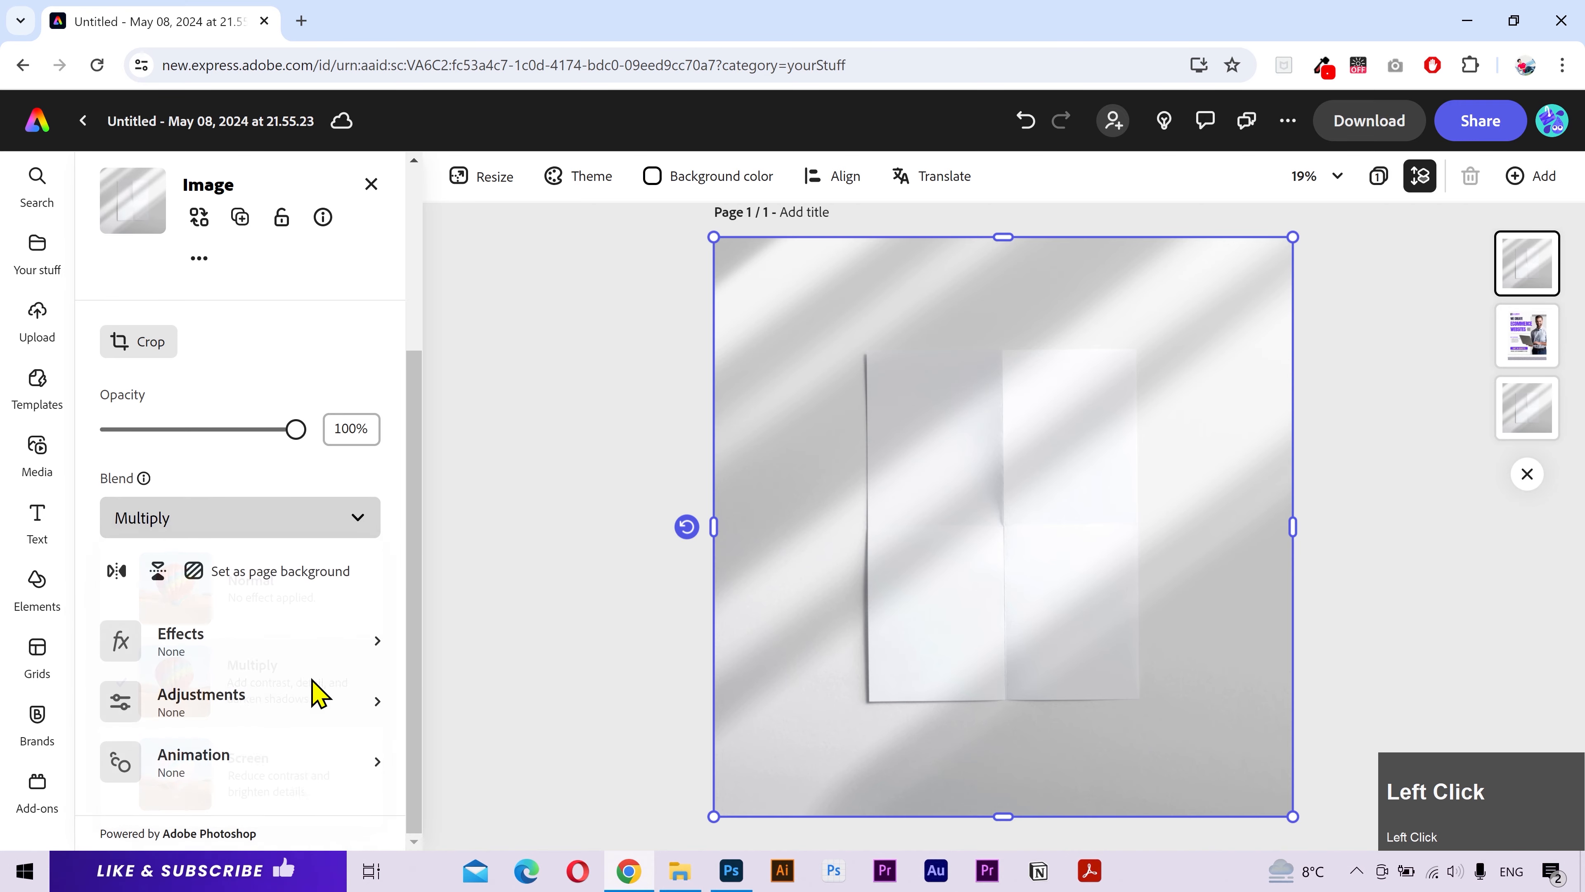
{"action": "left_click", "coordinate": [1354, 454]}
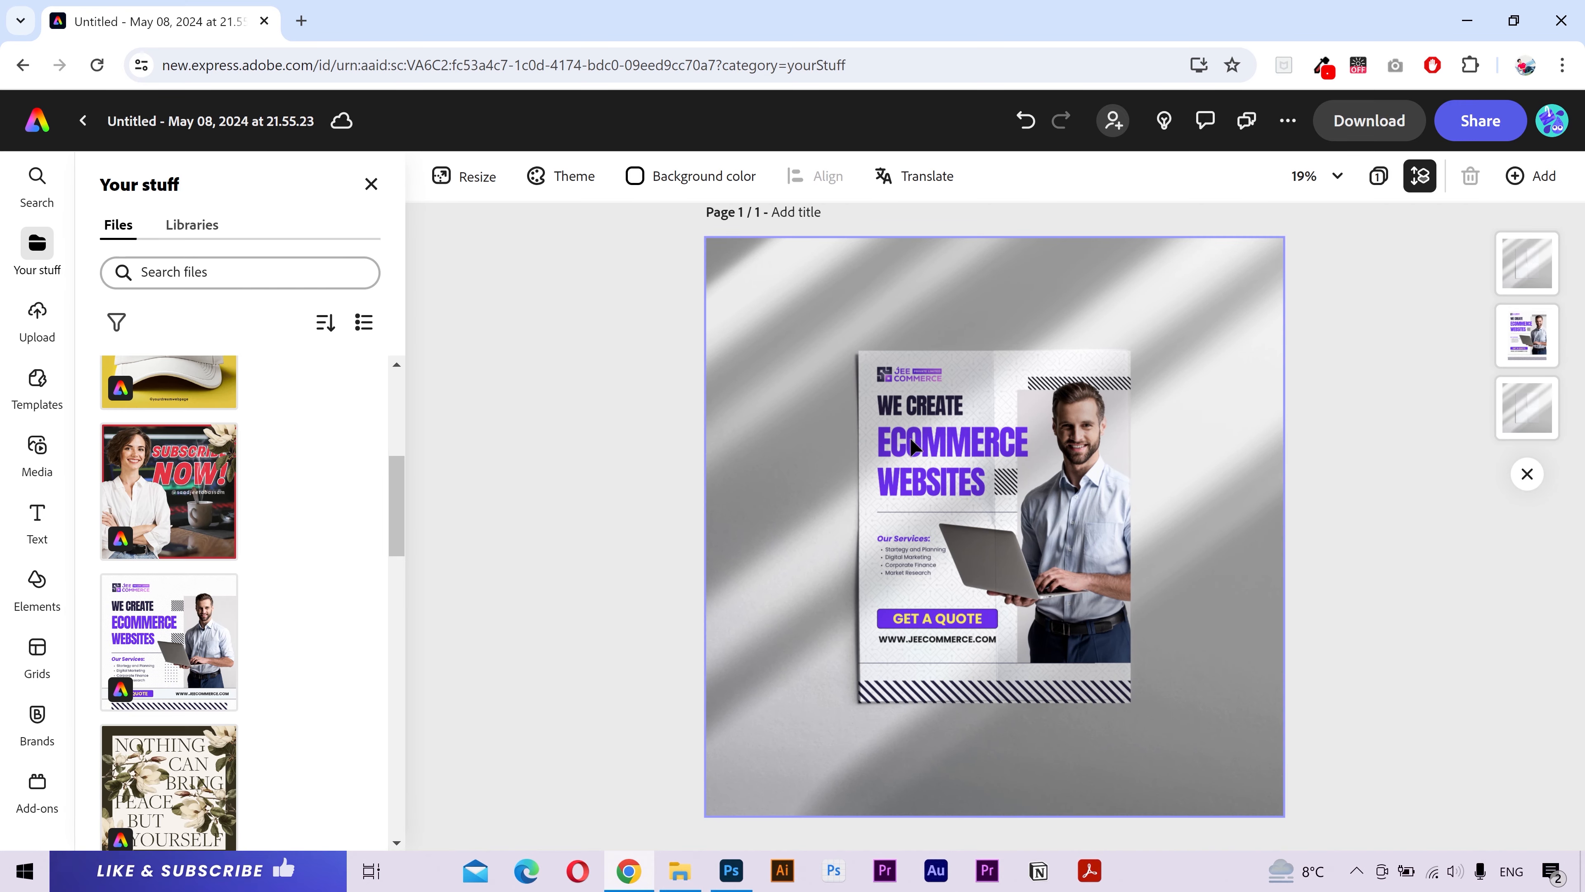
Step: Crop a thin strip off the flyer's bottom edge so it ends closer to the paper's lower edge
{"action": "scroll", "coordinate": [1040, 730], "scroll_direction": "up", "scroll_amount": 1}
{"action": "scroll", "coordinate": [1041, 730], "scroll_direction": "up", "scroll_amount": 5}
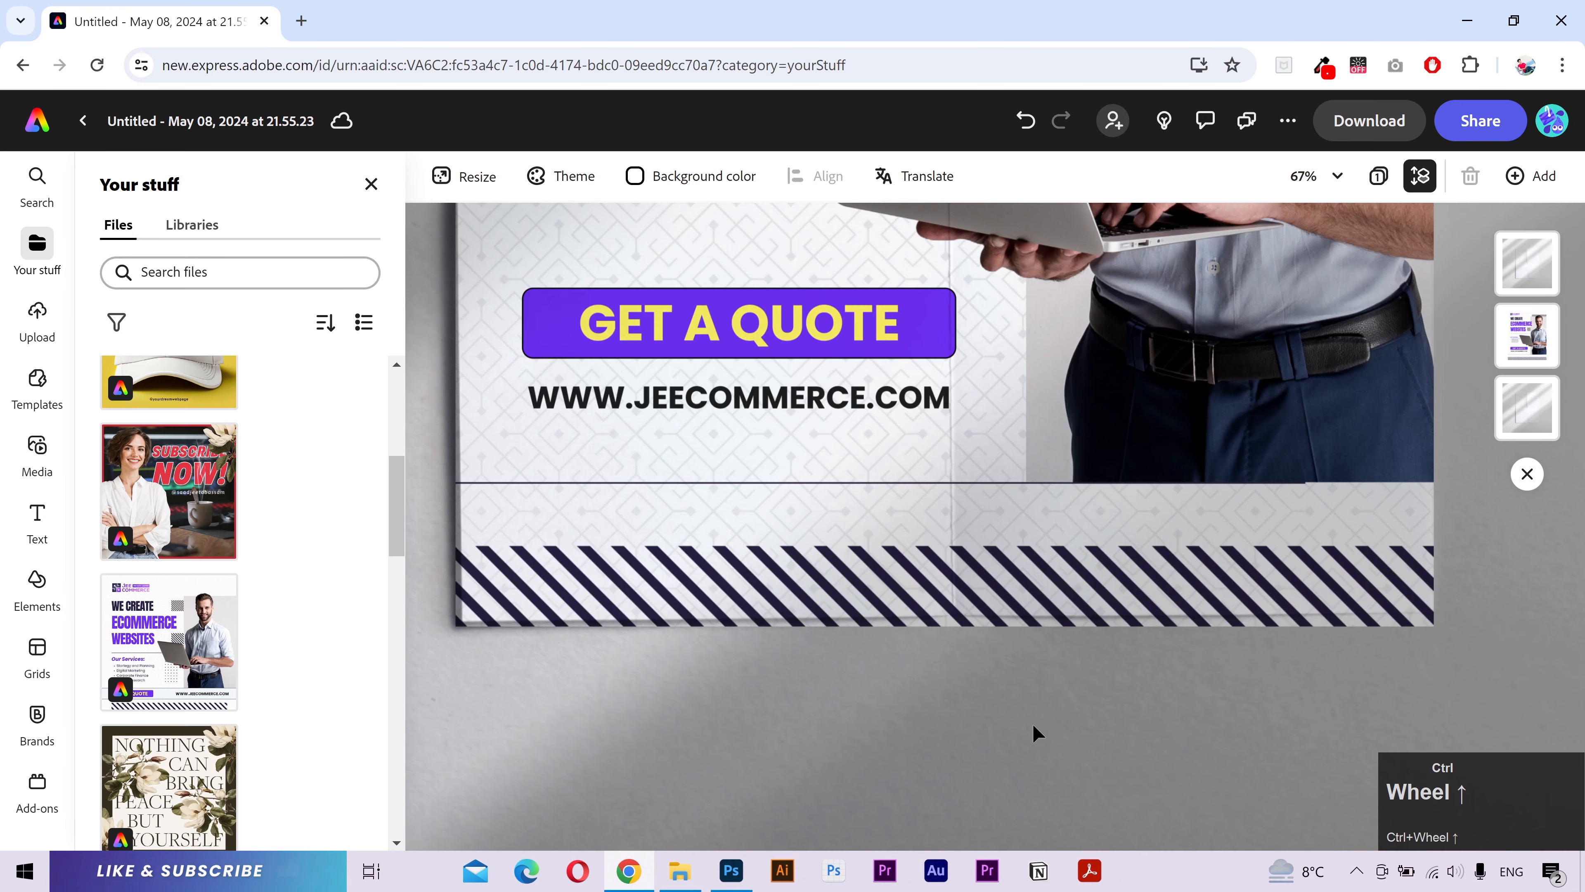
{"action": "left_click", "coordinate": [1529, 334]}
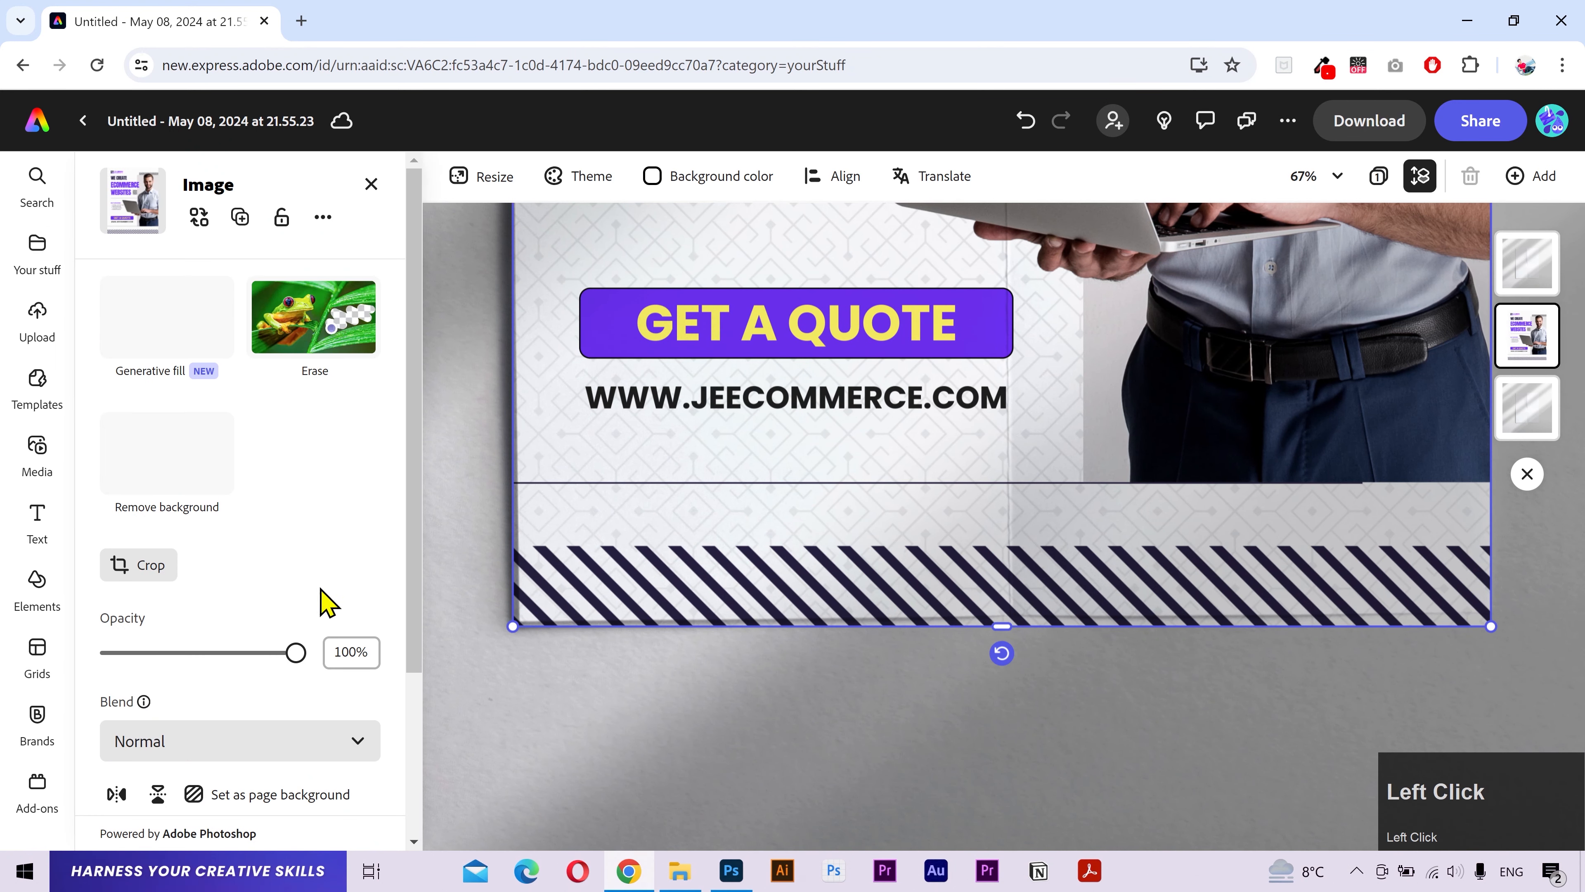
{"action": "left_click", "coordinate": [154, 571]}
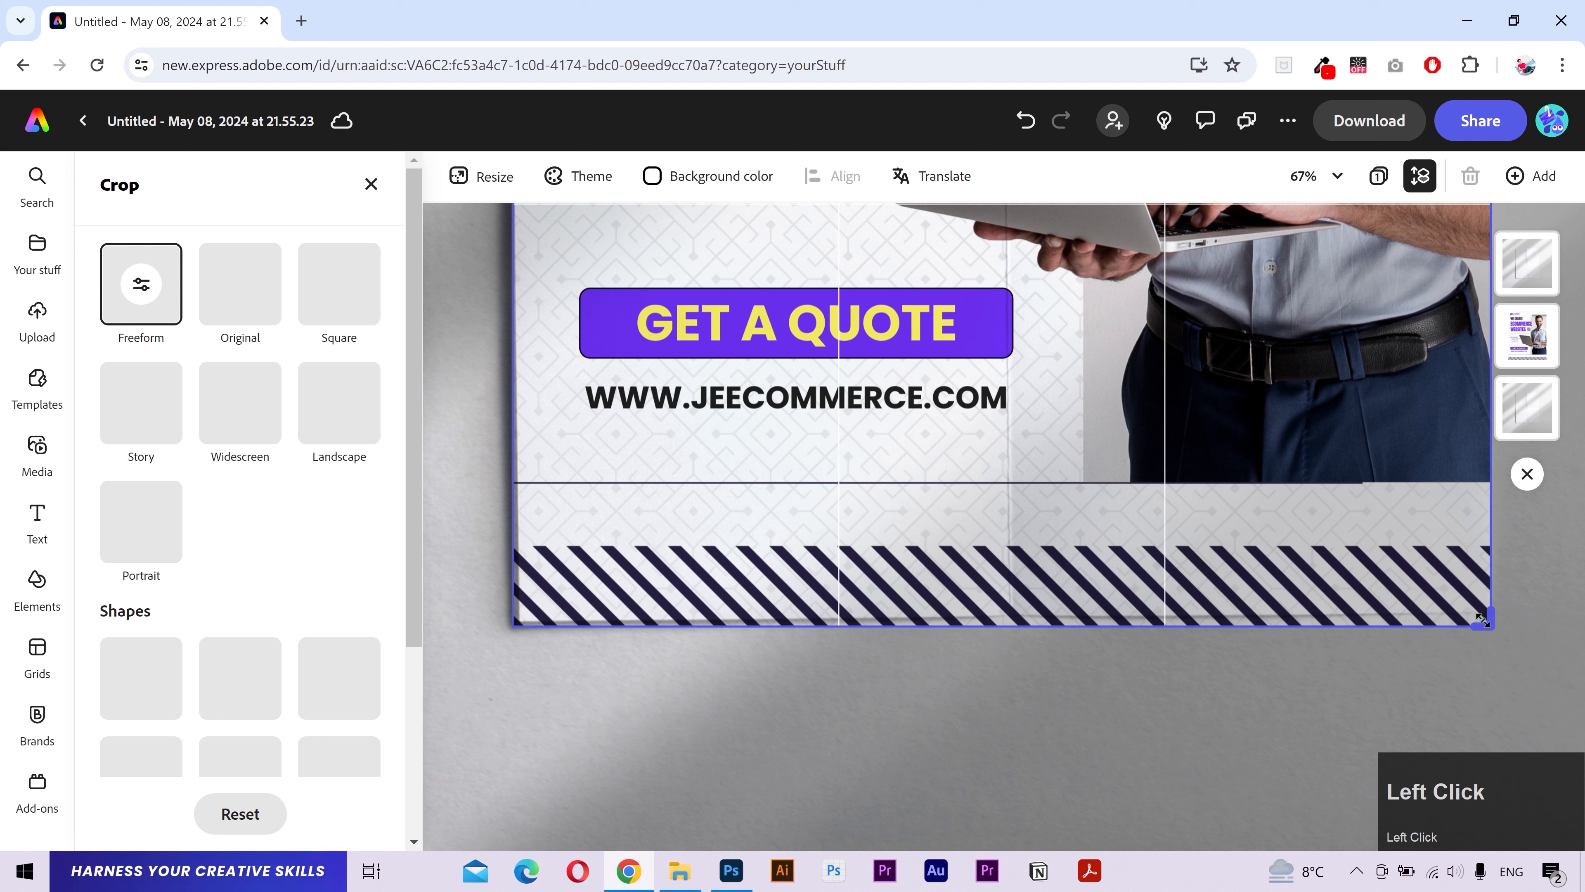
{"action": "left_click_drag", "start_coordinate": [1484, 620], "coordinate": [1482, 622]}
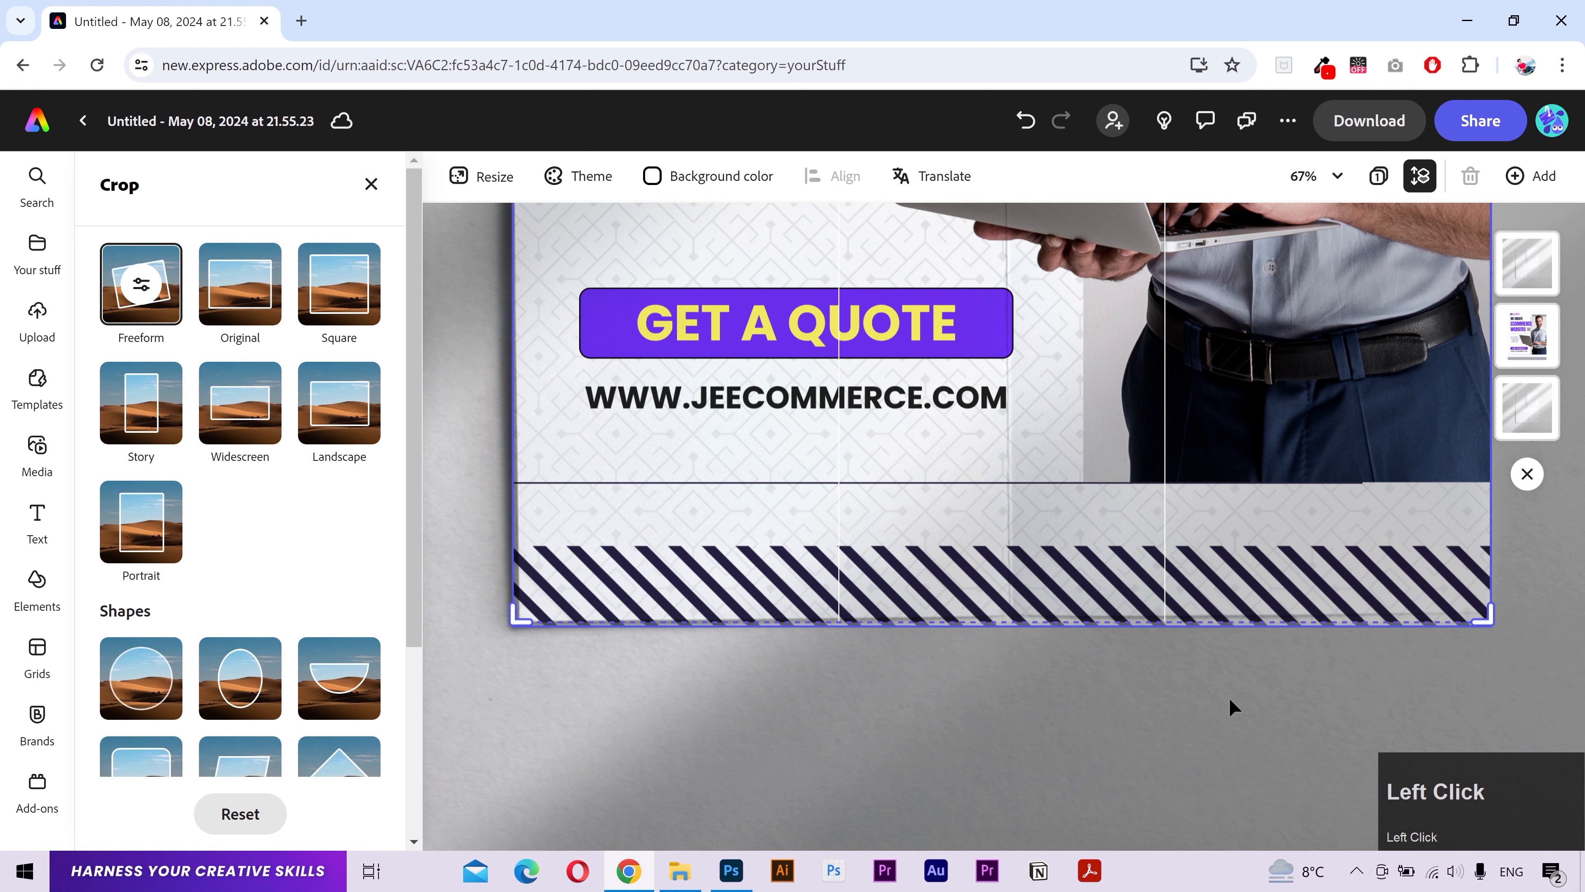
{"action": "left_click", "coordinate": [1115, 688]}
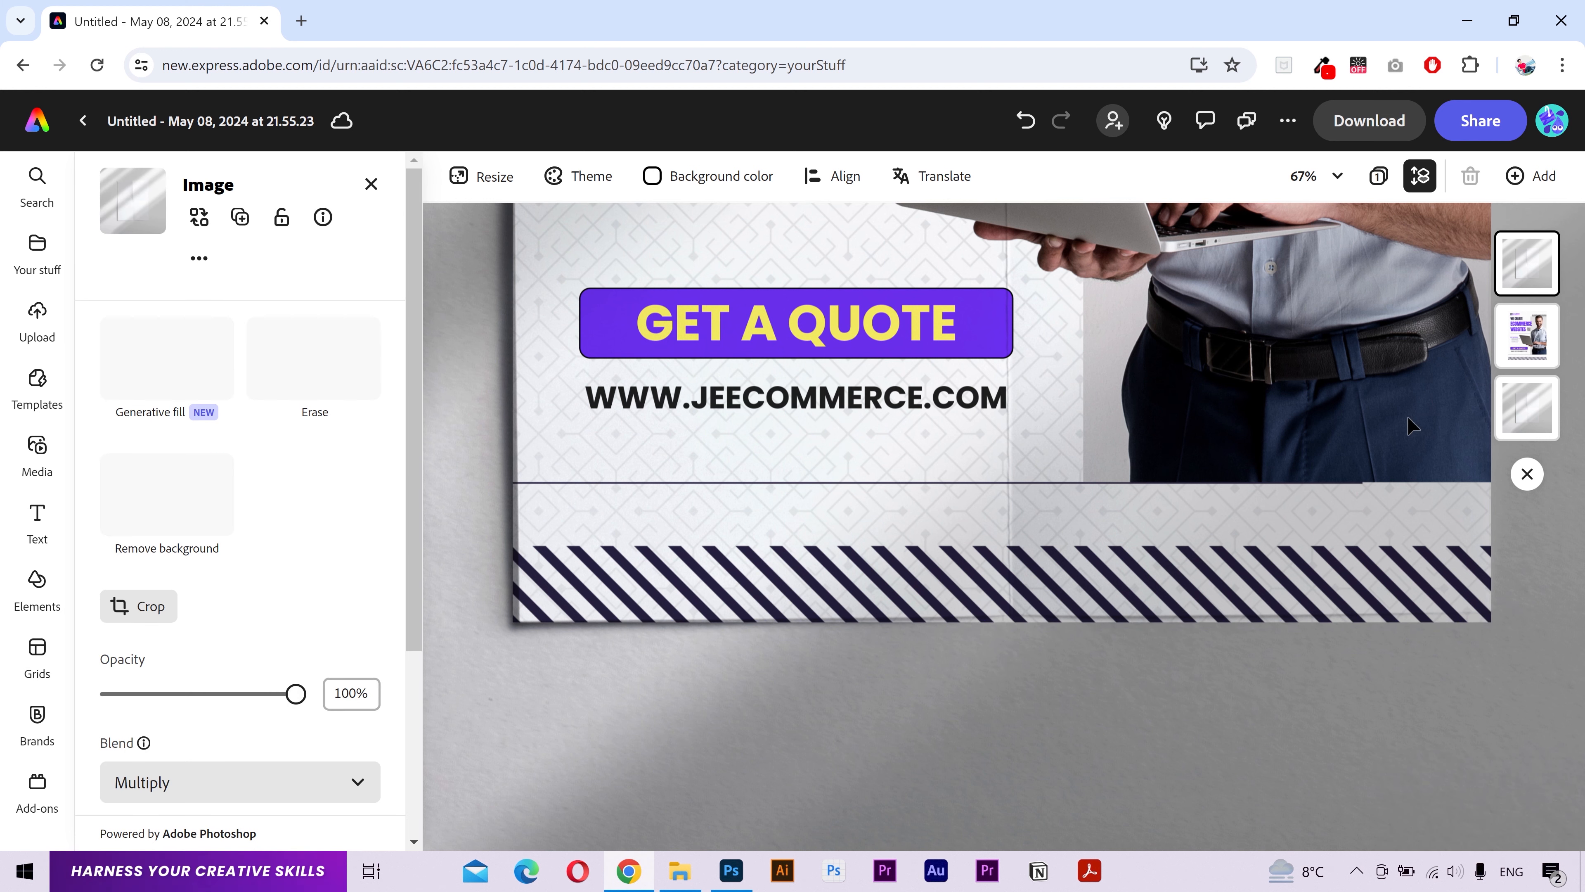
Step: Erase the flyer's overhang along the paper's bottom edge using a circle brush with size 20
{"action": "left_click", "coordinate": [1527, 335]}
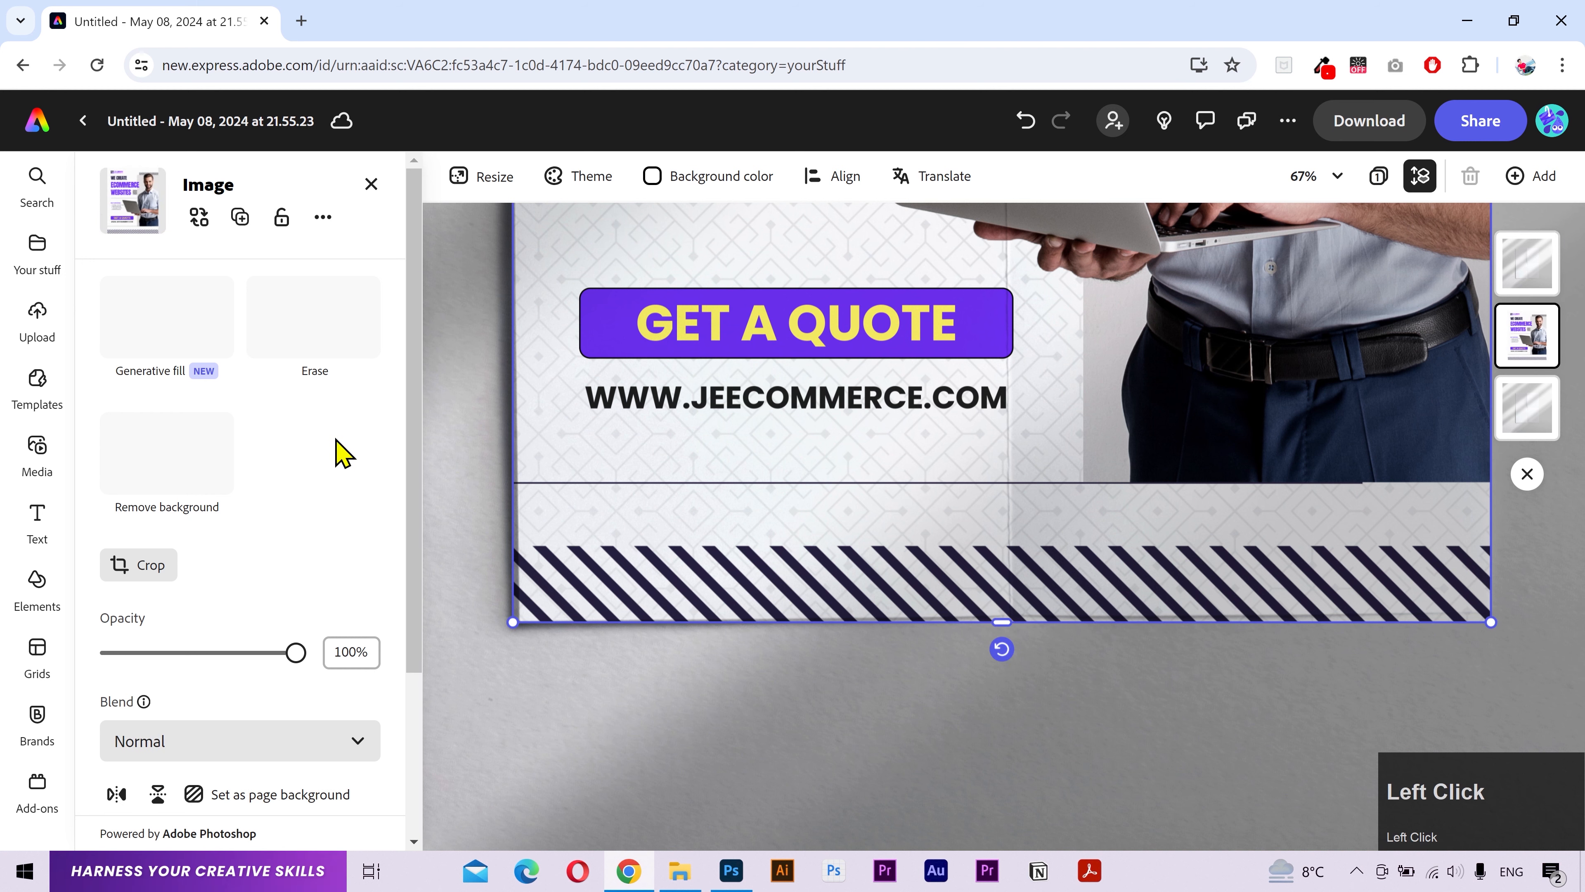
{"action": "left_click", "coordinate": [326, 351]}
{"action": "left_click", "coordinate": [334, 365]}
{"action": "left_click", "coordinate": [252, 472]}
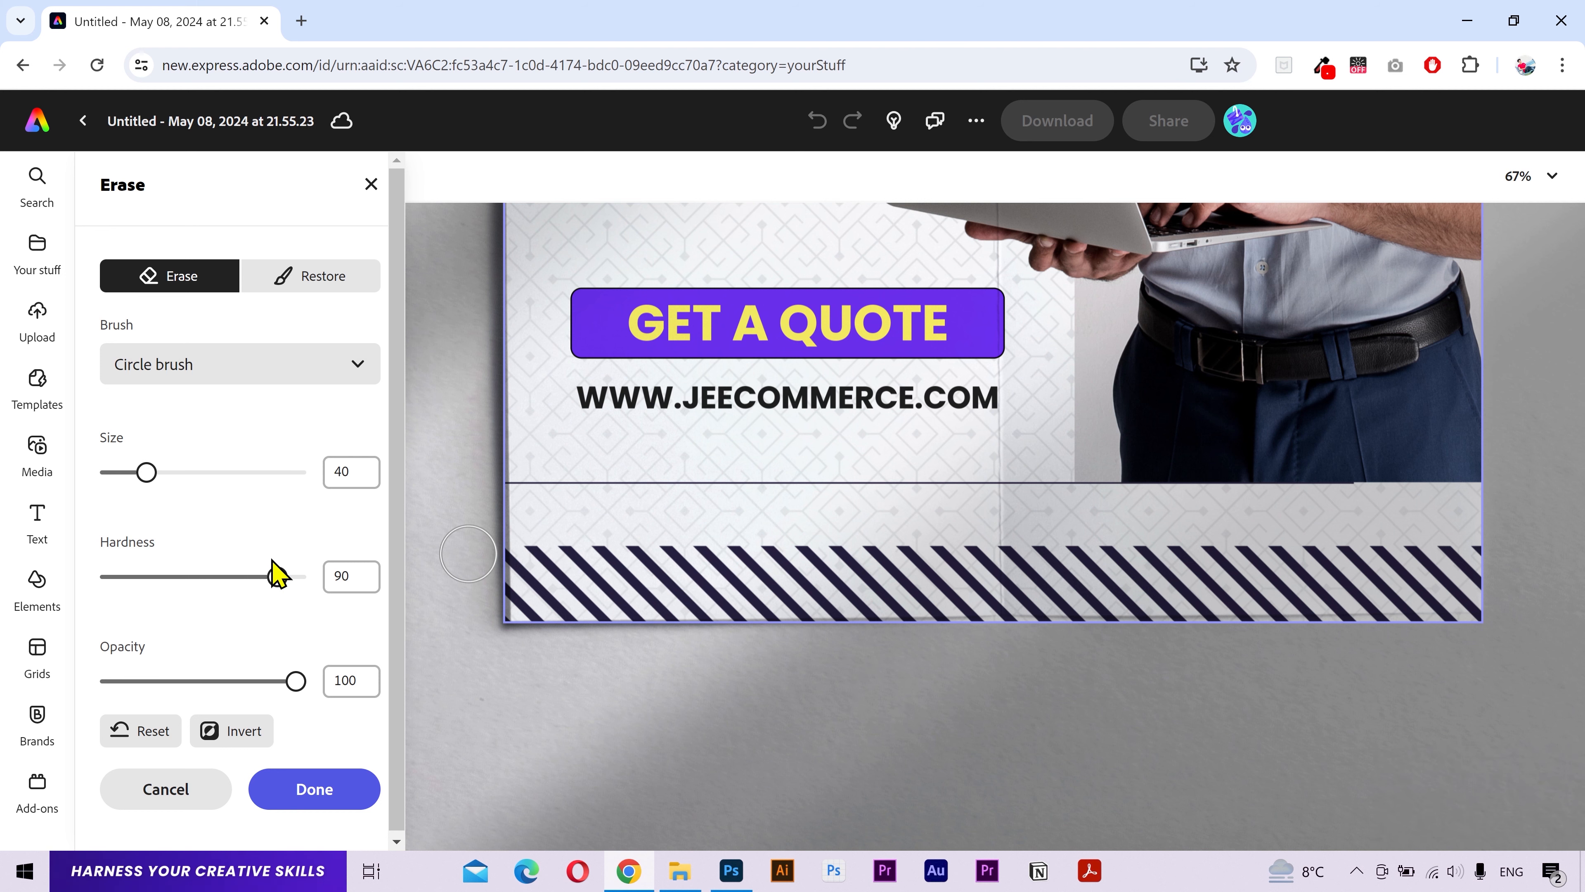
{"action": "left_click_drag", "start_coordinate": [149, 472], "coordinate": [128, 474]}
{"action": "scroll", "coordinate": [1470, 623], "scroll_direction": "up", "scroll_amount": 3}
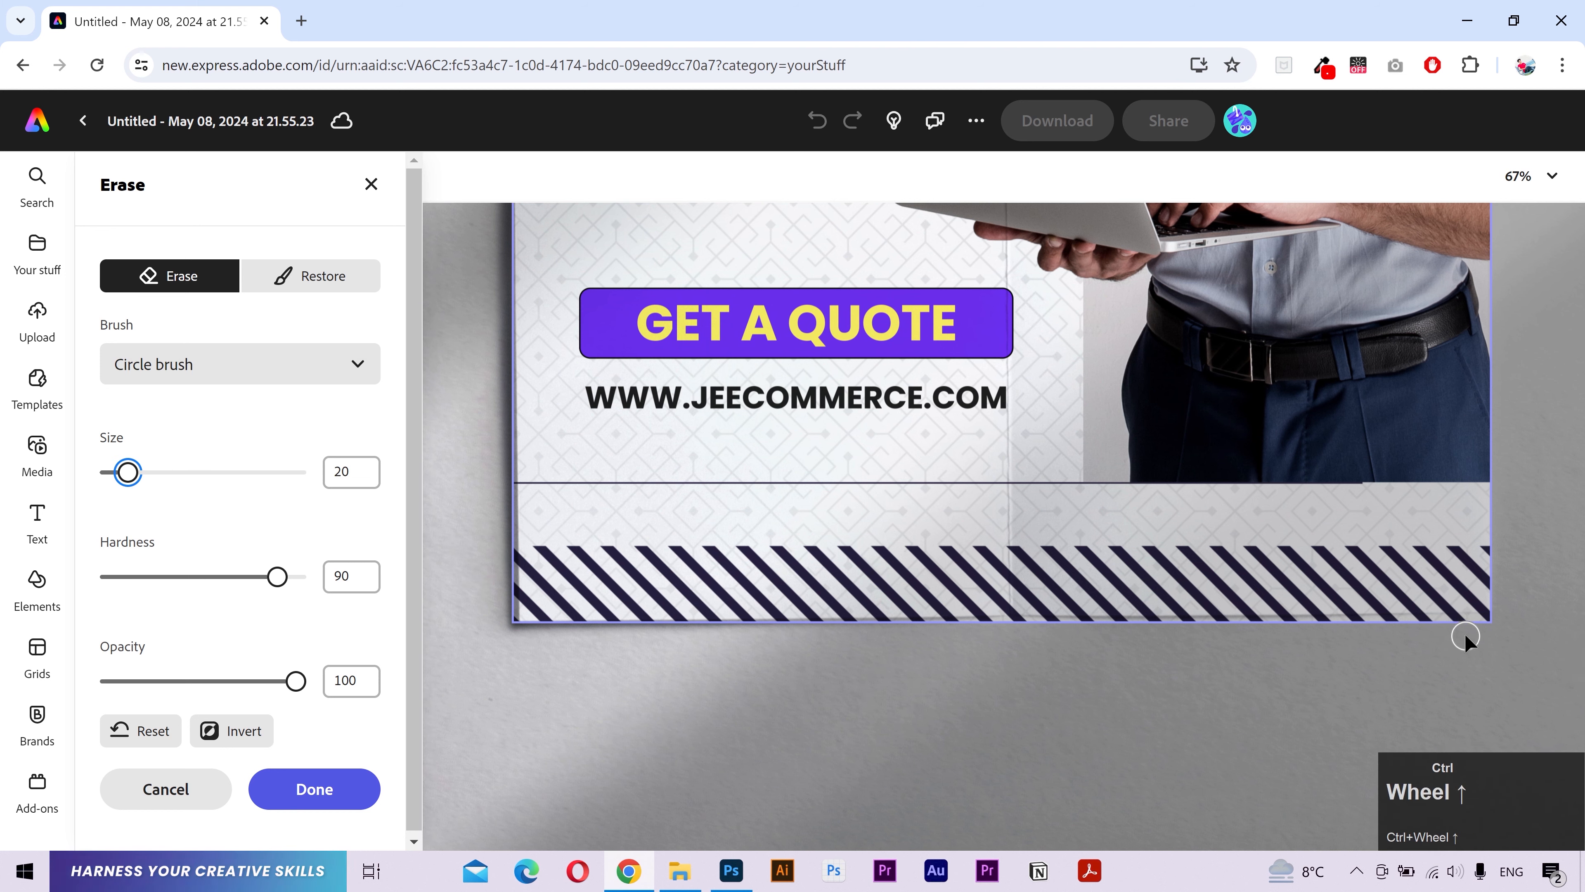
{"action": "left_click_drag", "start_coordinate": [1477, 625], "coordinate": [545, 627]}
{"action": "left_click_drag", "start_coordinate": [1267, 625], "coordinate": [1185, 628]}
{"action": "key", "text": "space"}
{"action": "left_click_drag", "start_coordinate": [537, 648], "coordinate": [955, 674]}
{"action": "left_click_drag", "start_coordinate": [1133, 676], "coordinate": [1099, 675]}
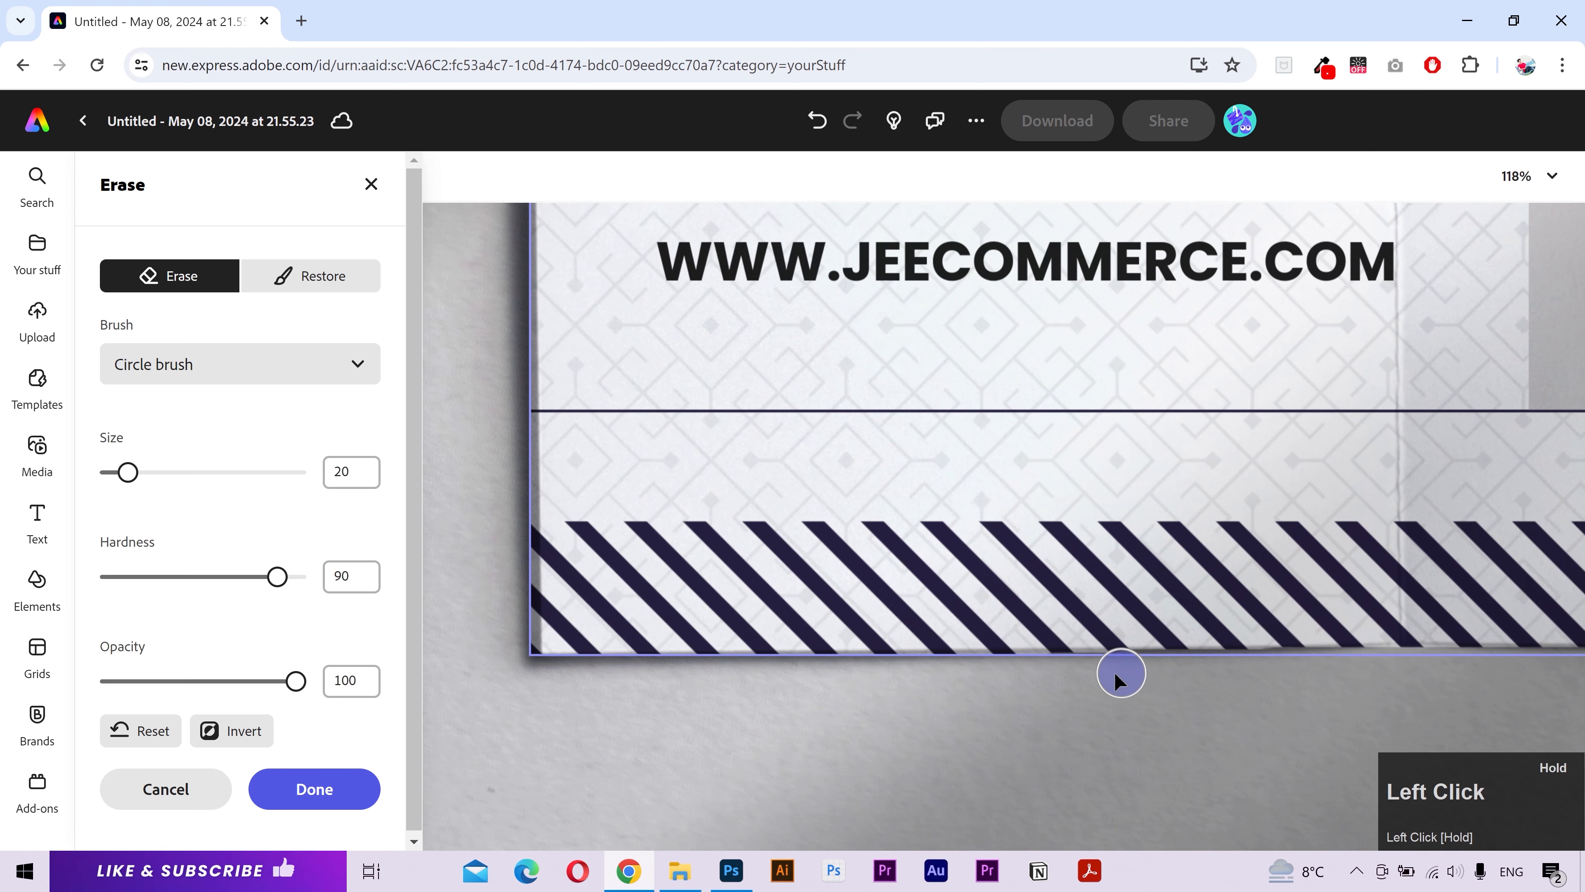
{"action": "left_click_drag", "start_coordinate": [952, 679], "coordinate": [505, 675]}
Step: Erase the flyer's overhang along the paper's left edge and apply the erasing
{"action": "key", "text": "space"}
{"action": "mouse_move", "coordinate": [497, 674]}
{"action": "left_mouse_down"}
{"action": "mouse_move", "coordinate": [621, 759]}
{"action": "mouse_move", "coordinate": [633, 590]}
{"action": "left_mouse_up"}
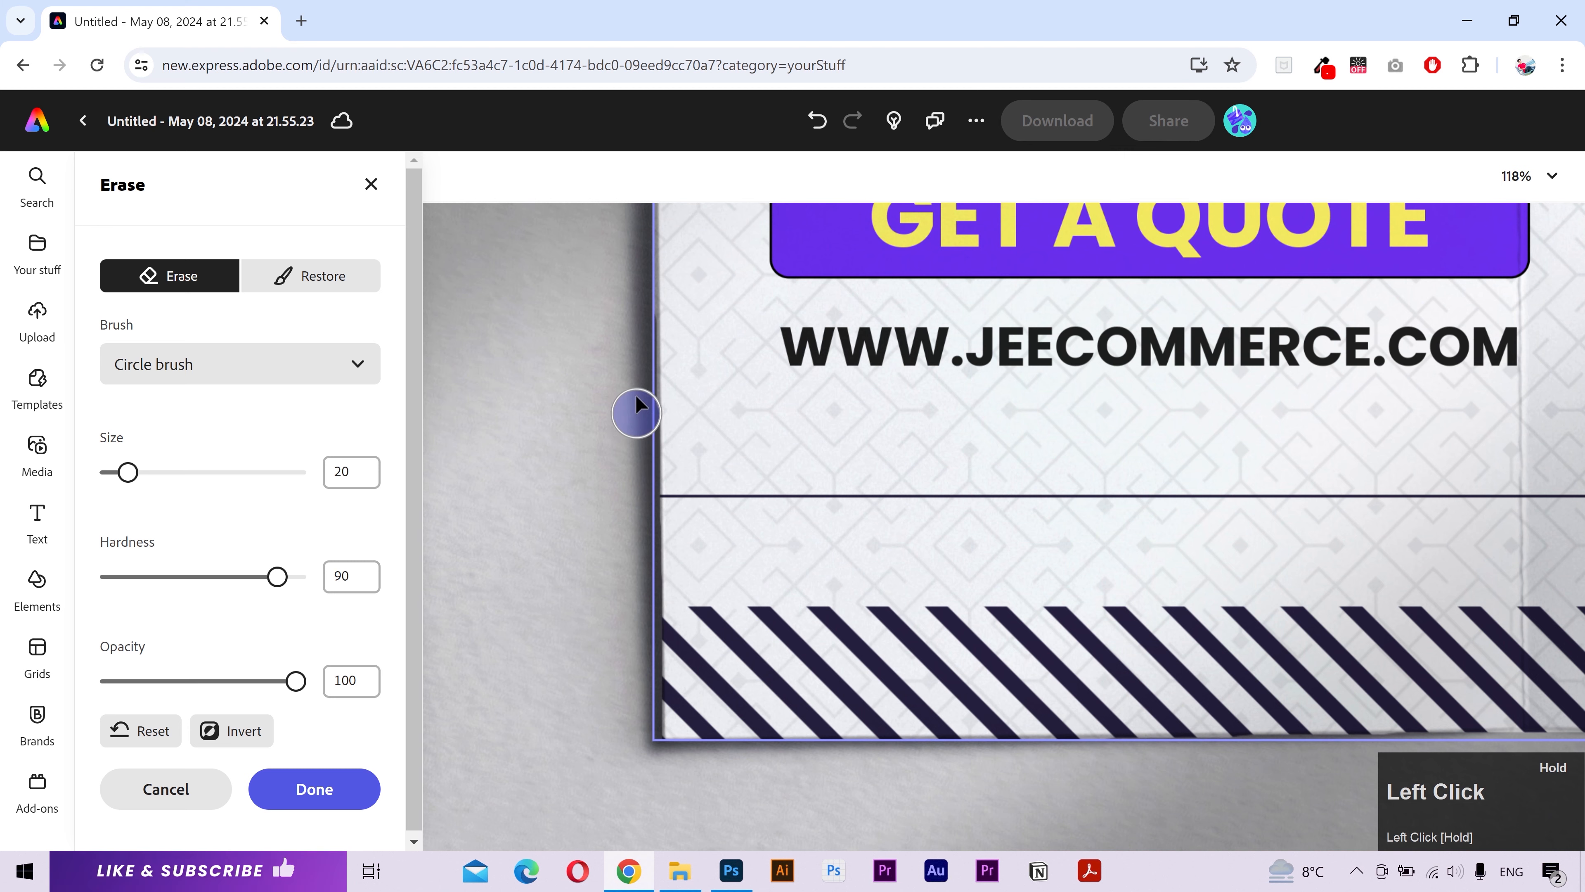
{"action": "left_click_drag", "start_coordinate": [636, 394], "coordinate": [634, 387]}
{"action": "key", "text": "space"}
{"action": "mouse_move", "coordinate": [625, 416]}
{"action": "left_mouse_down"}
{"action": "mouse_move", "coordinate": [630, 638]}
{"action": "mouse_move", "coordinate": [665, 761]}
{"action": "left_mouse_up"}
{"action": "key", "text": "ctrl+z"}
{"action": "mouse_move", "coordinate": [673, 696]}
{"action": "left_mouse_down"}
{"action": "mouse_move", "coordinate": [674, 715]}
{"action": "mouse_move", "coordinate": [672, 591]}
{"action": "left_mouse_up"}
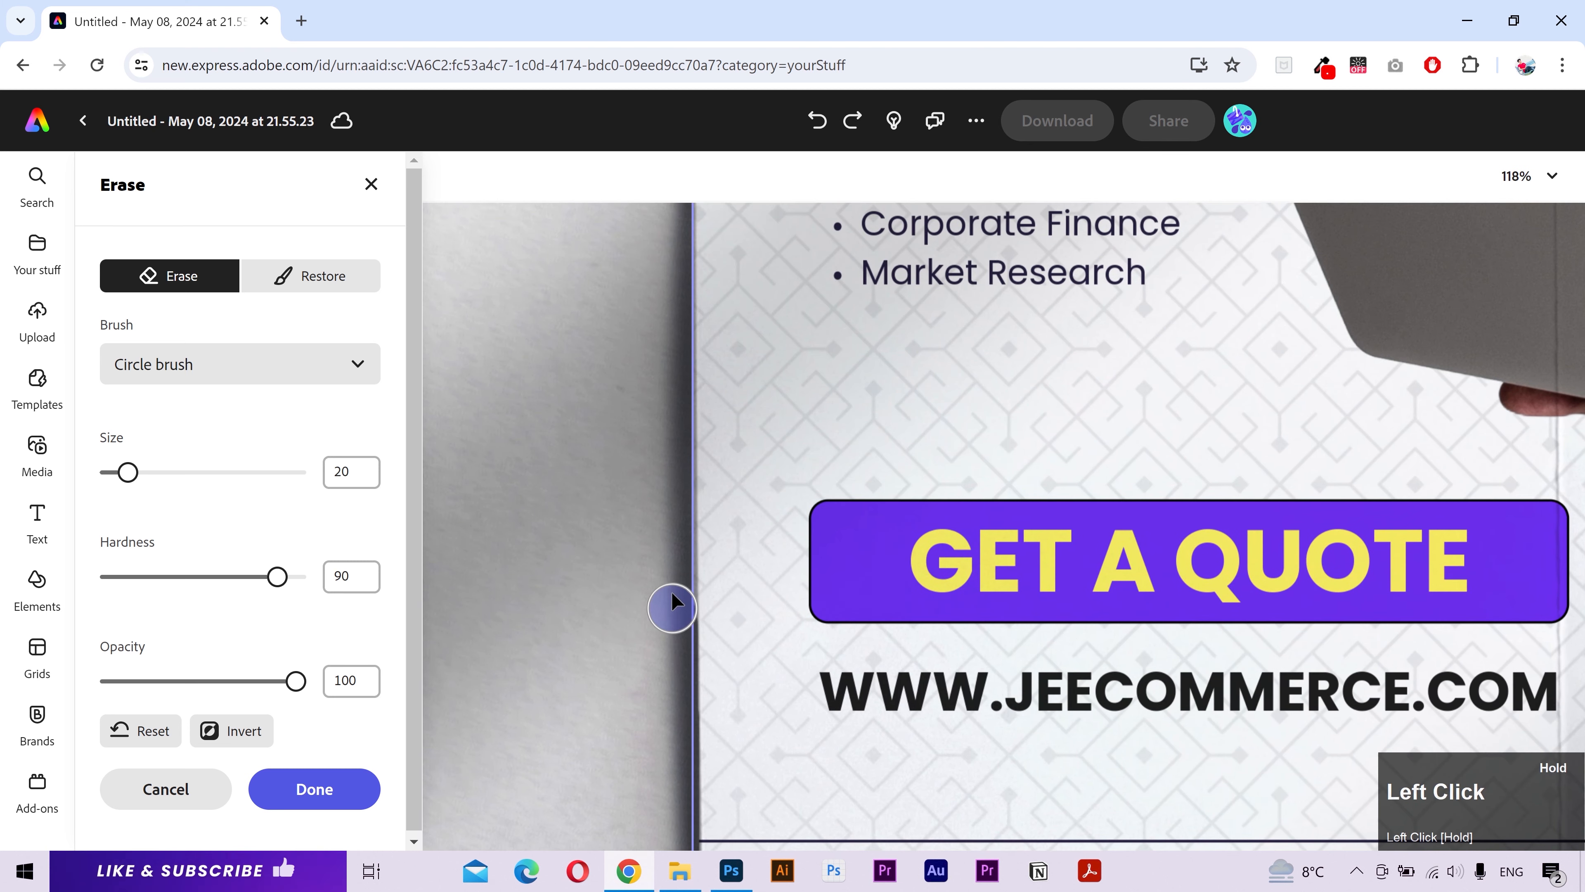
{"action": "left_click_drag", "start_coordinate": [671, 482], "coordinate": [666, 379]}
{"action": "scroll", "coordinate": [867, 556], "scroll_direction": "down", "scroll_amount": 8}
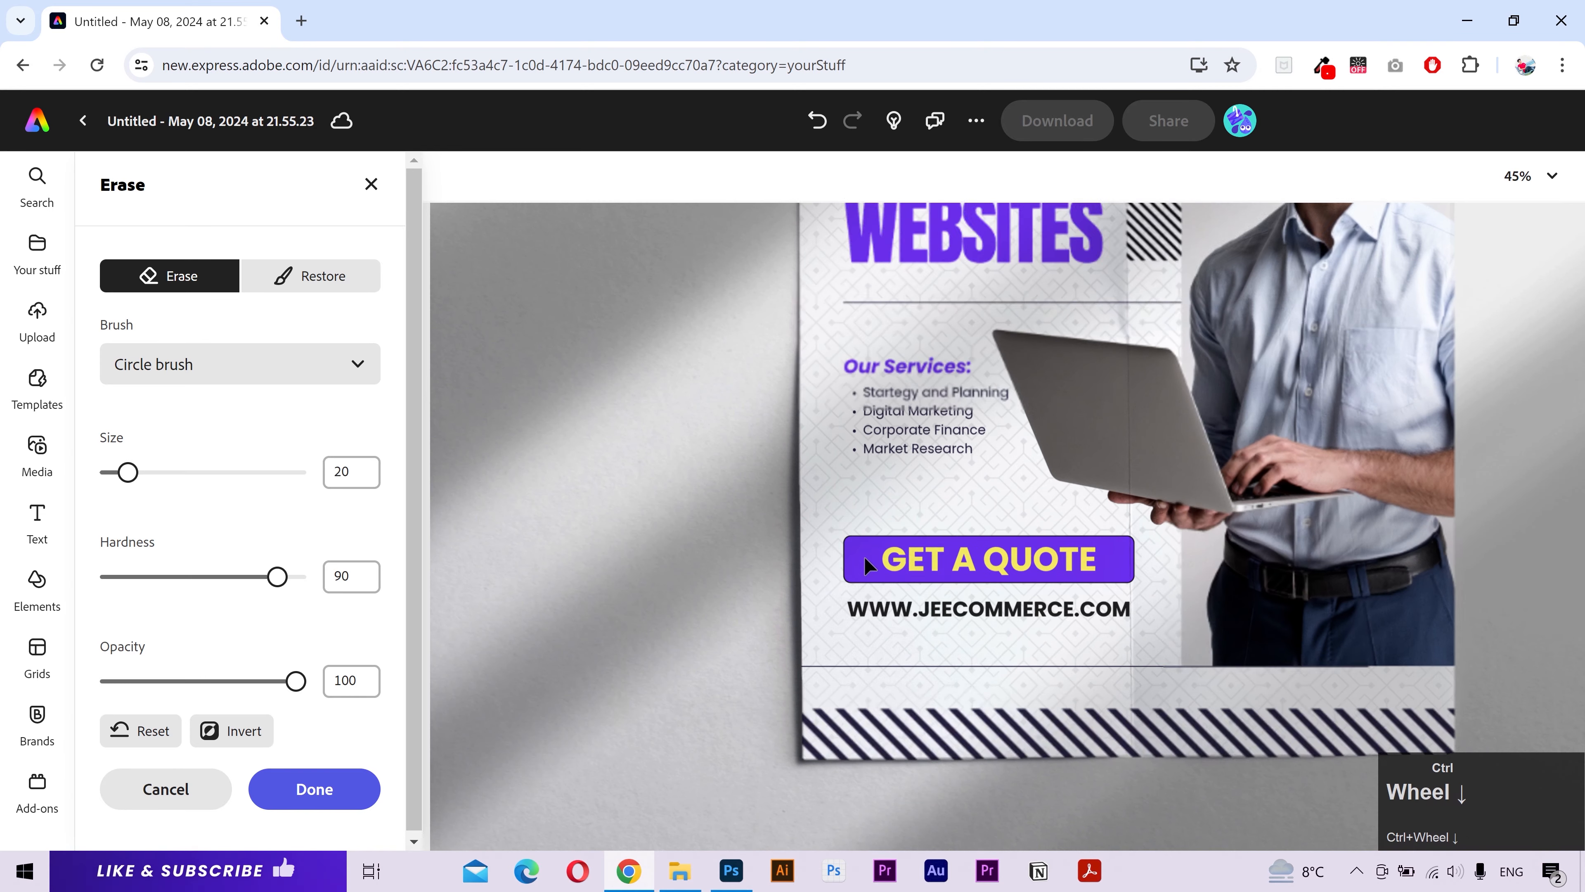
{"action": "scroll", "coordinate": [1127, 565], "scroll_direction": "down", "scroll_amount": 1}
{"action": "key", "text": "v"}
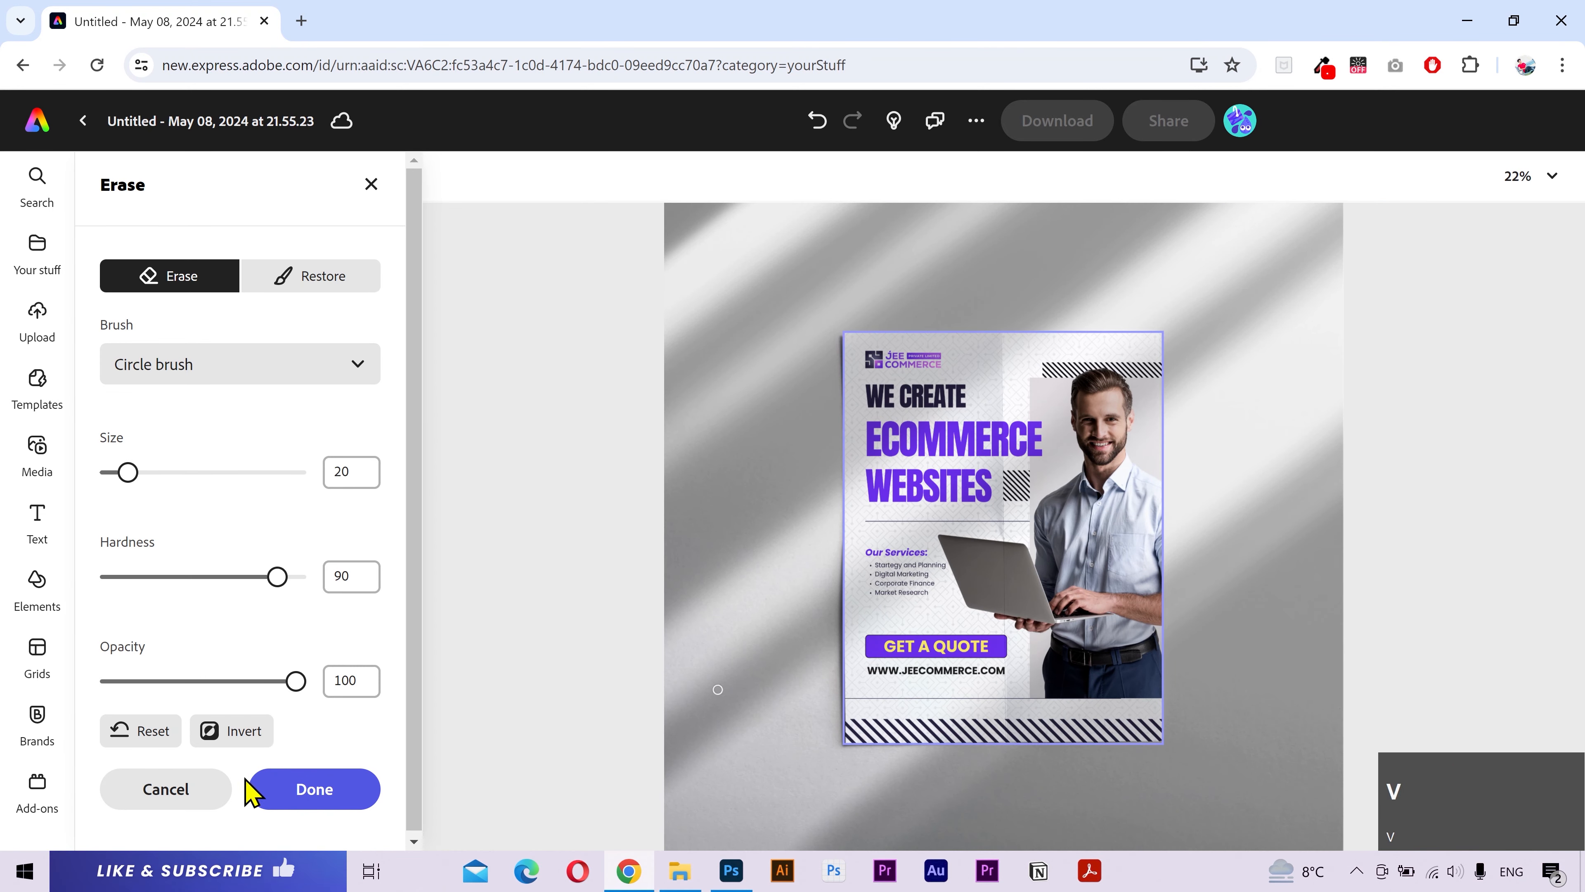
{"action": "left_click", "coordinate": [282, 788]}
{"action": "scroll", "coordinate": [1213, 561], "scroll_direction": "down", "scroll_amount": 1}
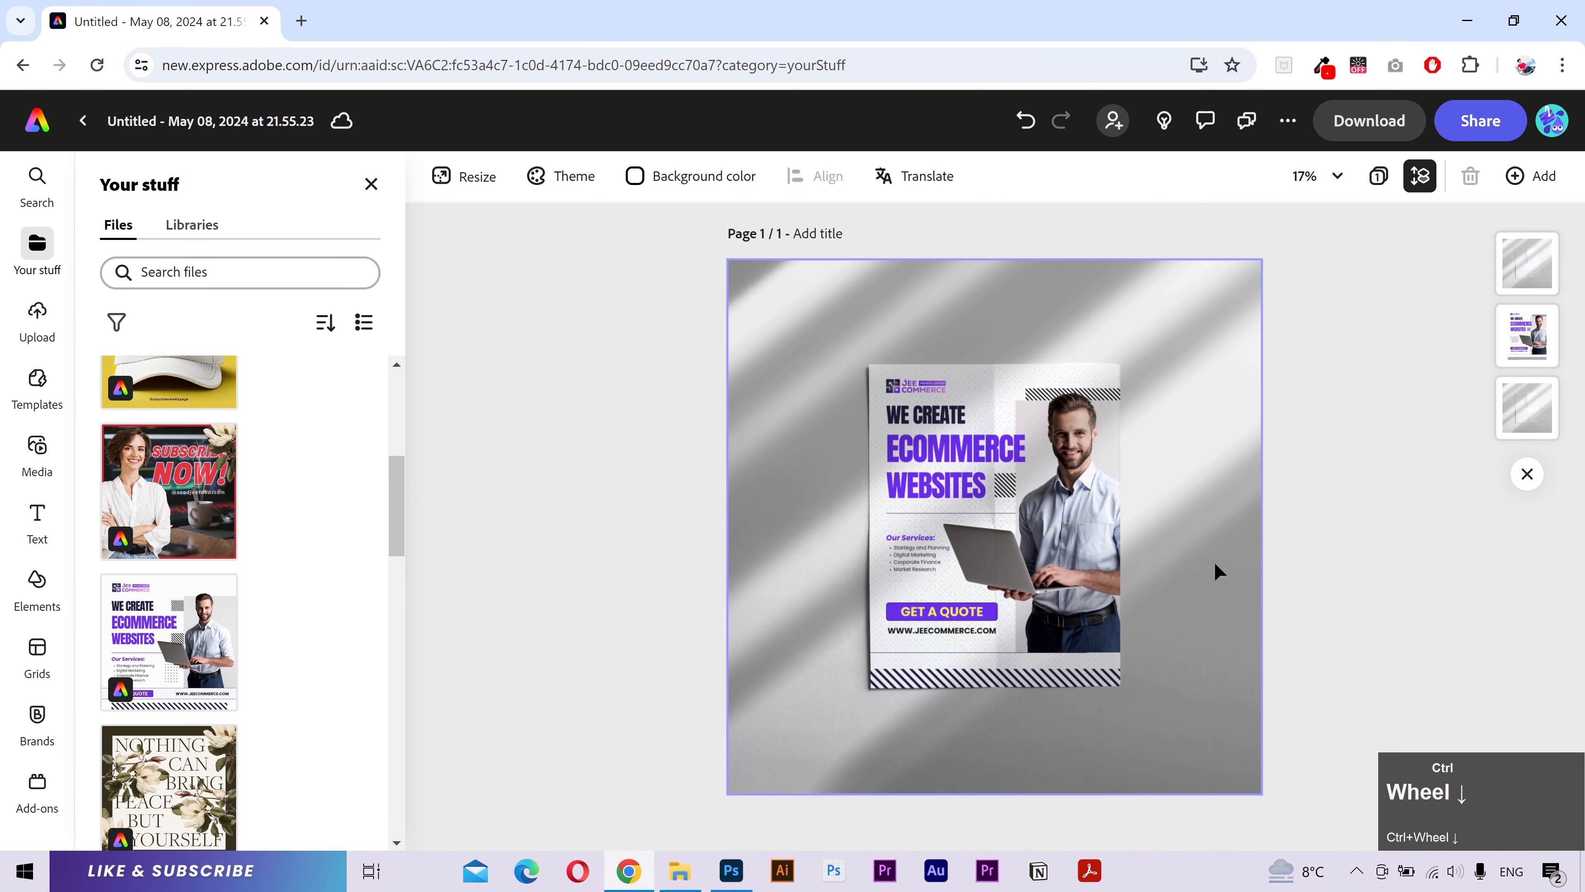
{"action": "scroll", "coordinate": [1216, 559], "scroll_direction": "up", "scroll_amount": 1}
{"action": "scroll", "coordinate": [1217, 559], "scroll_direction": "up", "scroll_amount": 1}
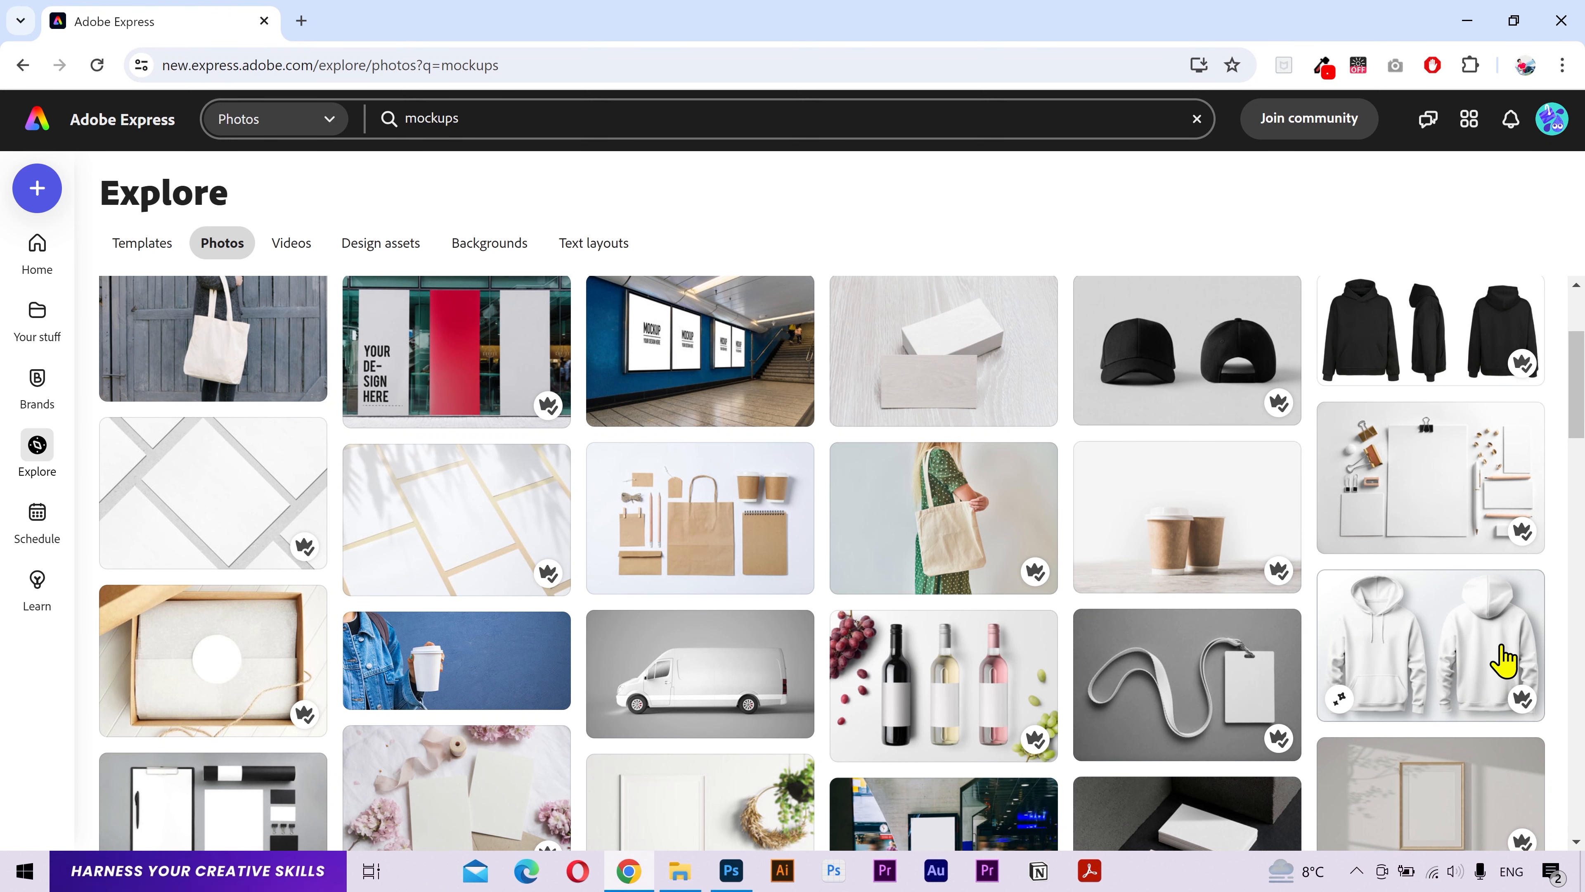
{"action": "scroll", "coordinate": [690, 675], "scroll_direction": "down", "scroll_amount": 1}
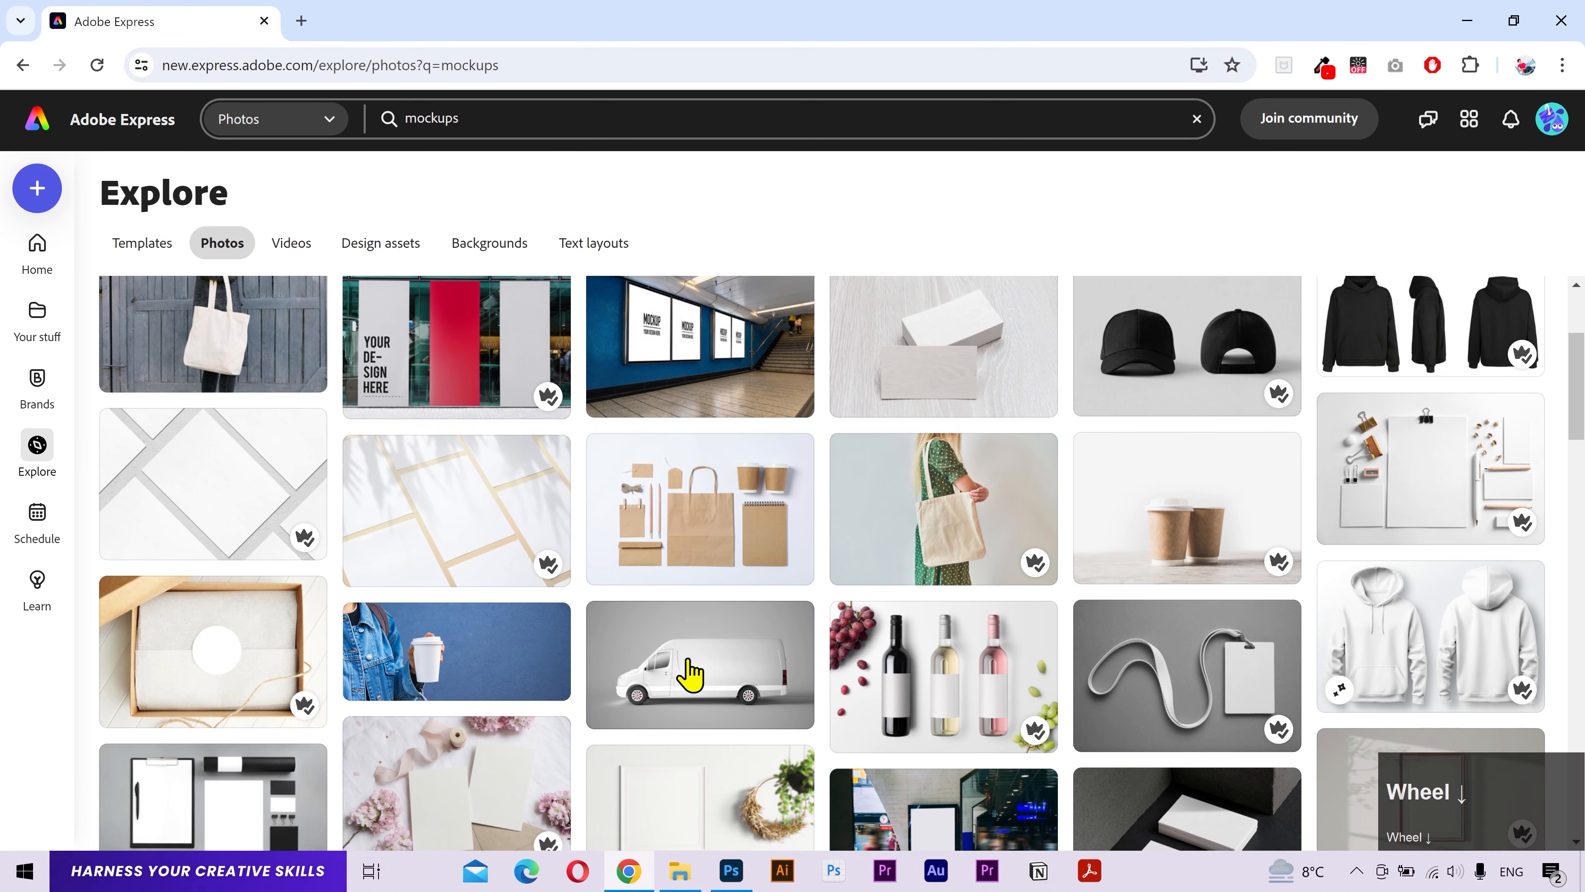